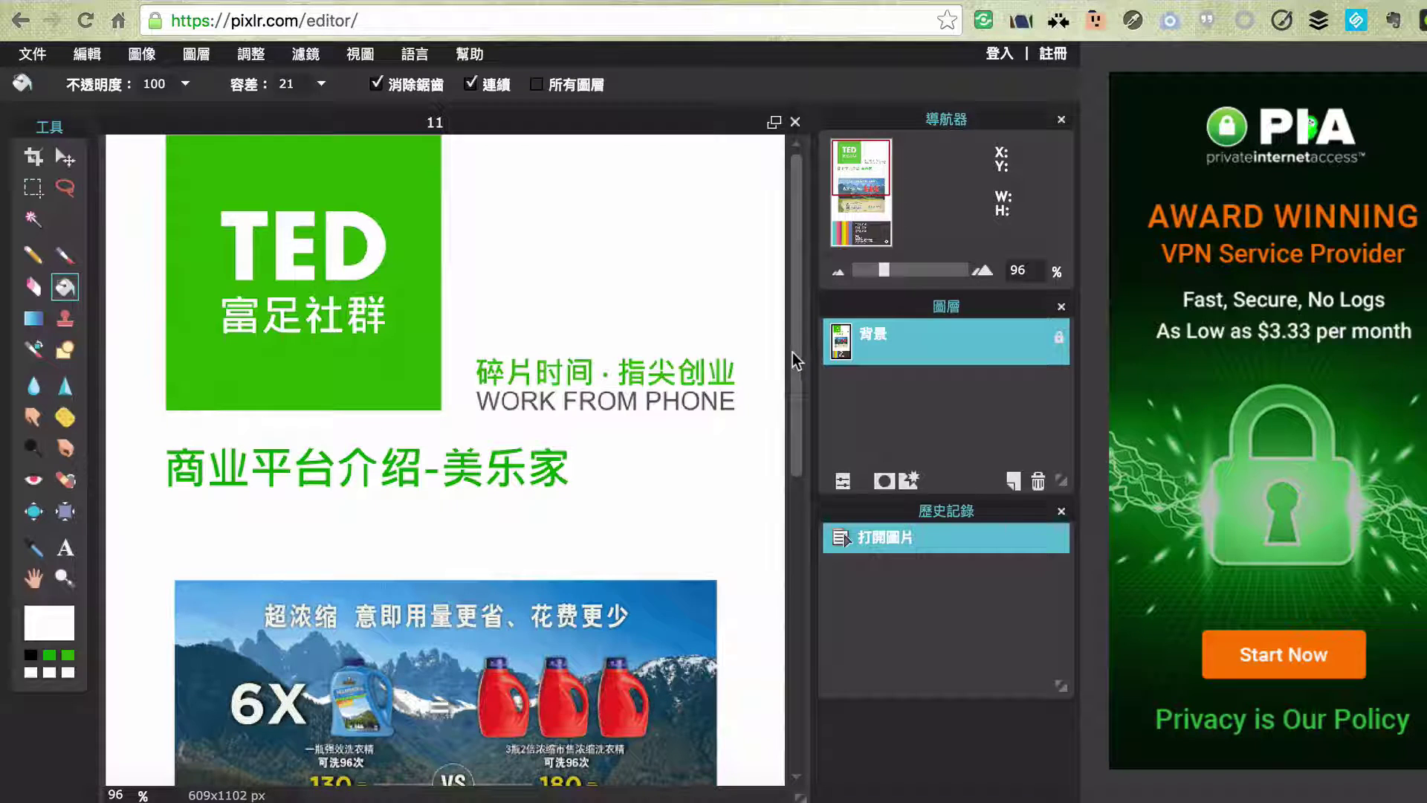
Duplicate the Background layer so 背景 拷貝 sits above the original
{"action": "left_click", "coordinate": [43, 55]}
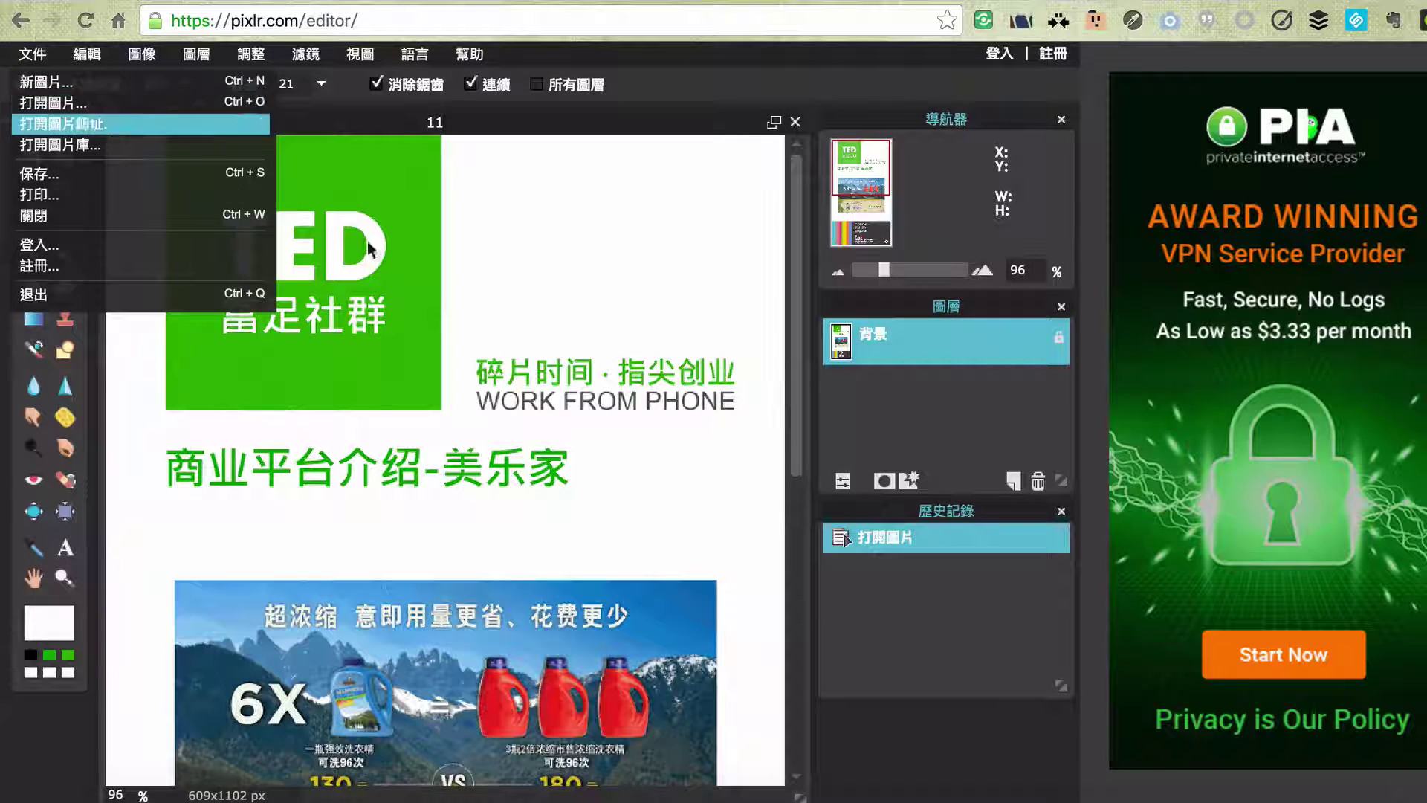
{"action": "left_click", "coordinate": [803, 345]}
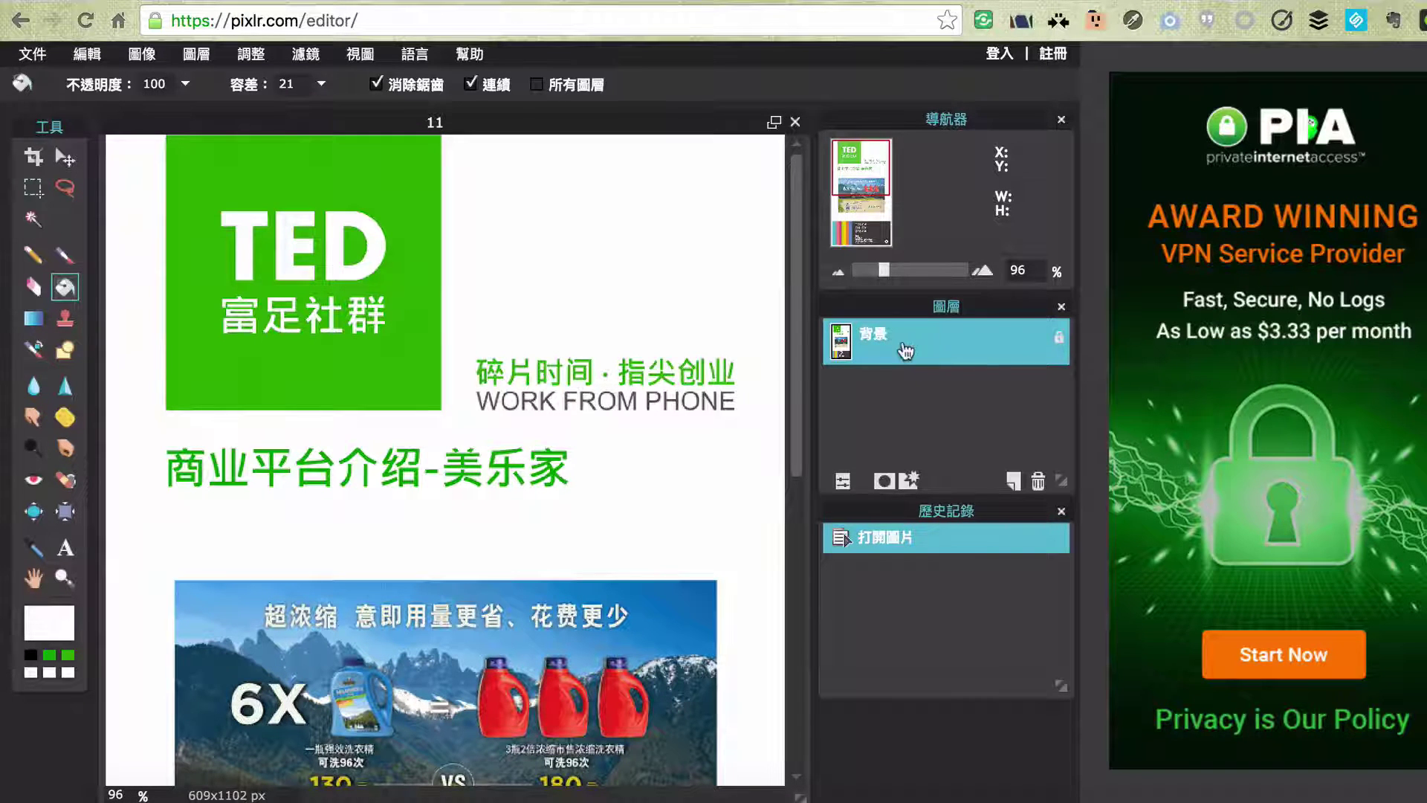
{"action": "left_click_drag", "start_coordinate": [1034, 368], "coordinate": [1011, 479]}
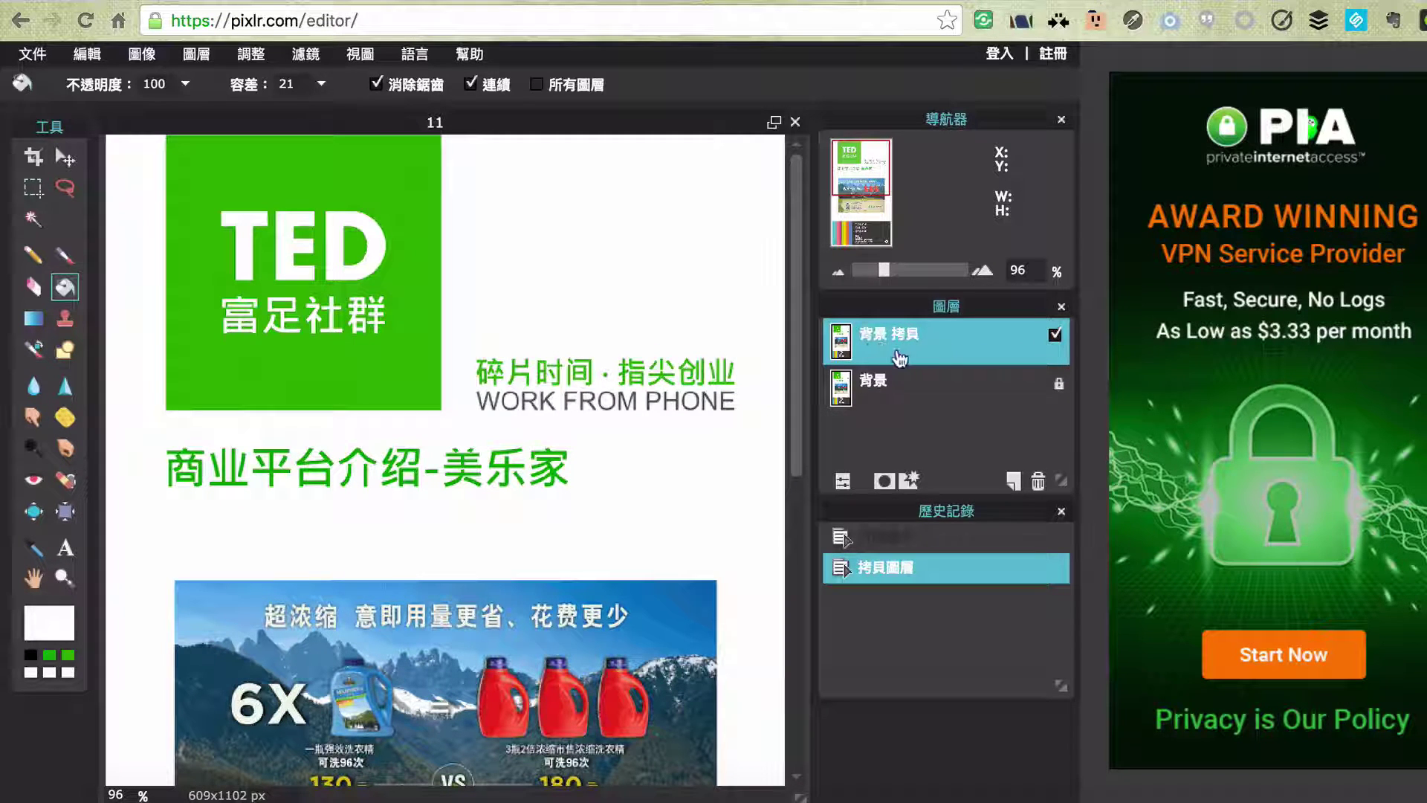
Select the 富足社群 caption area and fill it with the logo's green
{"action": "left_click", "coordinate": [33, 187]}
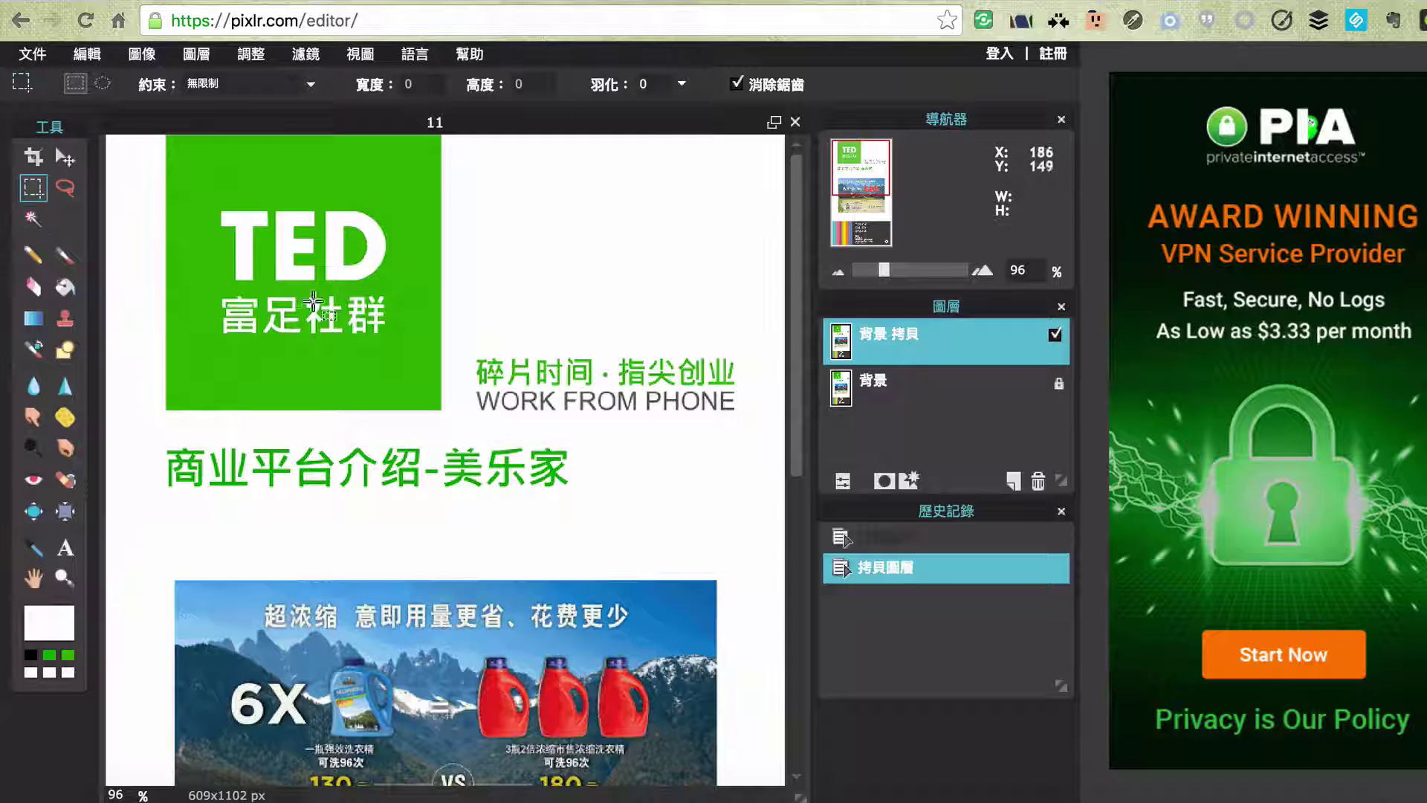
{"action": "left_click_drag", "start_coordinate": [201, 289], "coordinate": [415, 346]}
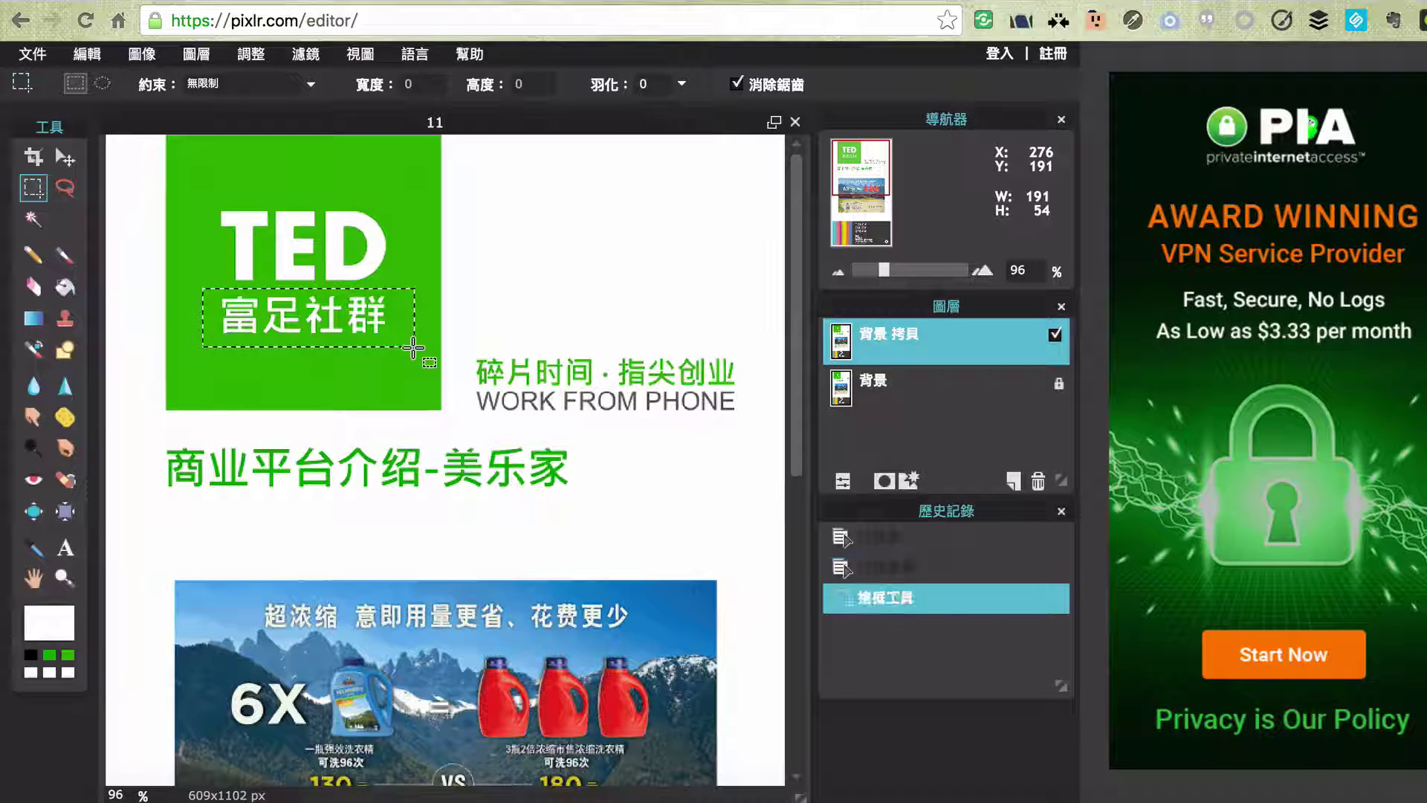
{"action": "left_click", "coordinate": [65, 287]}
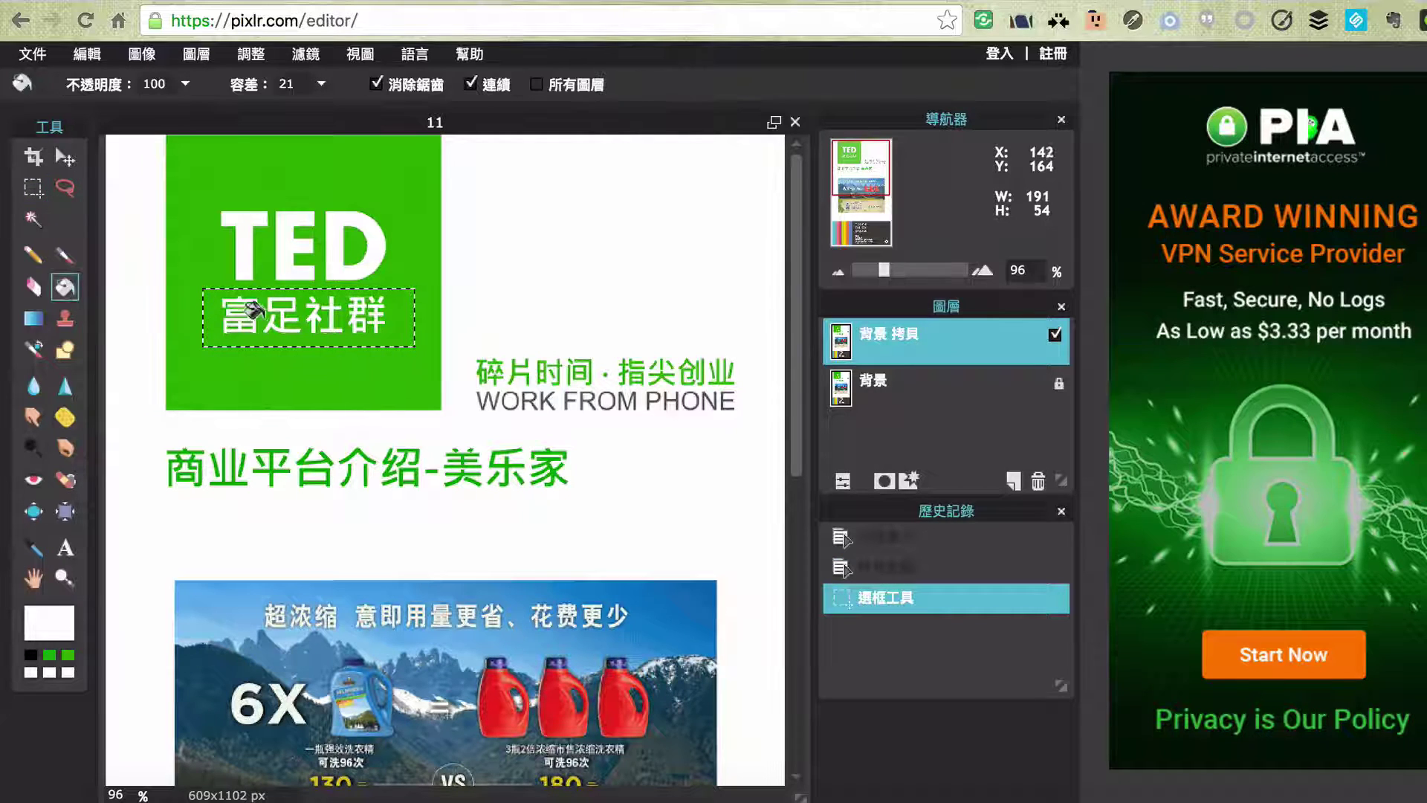
{"action": "left_click", "coordinate": [49, 655]}
{"action": "left_click", "coordinate": [243, 304]}
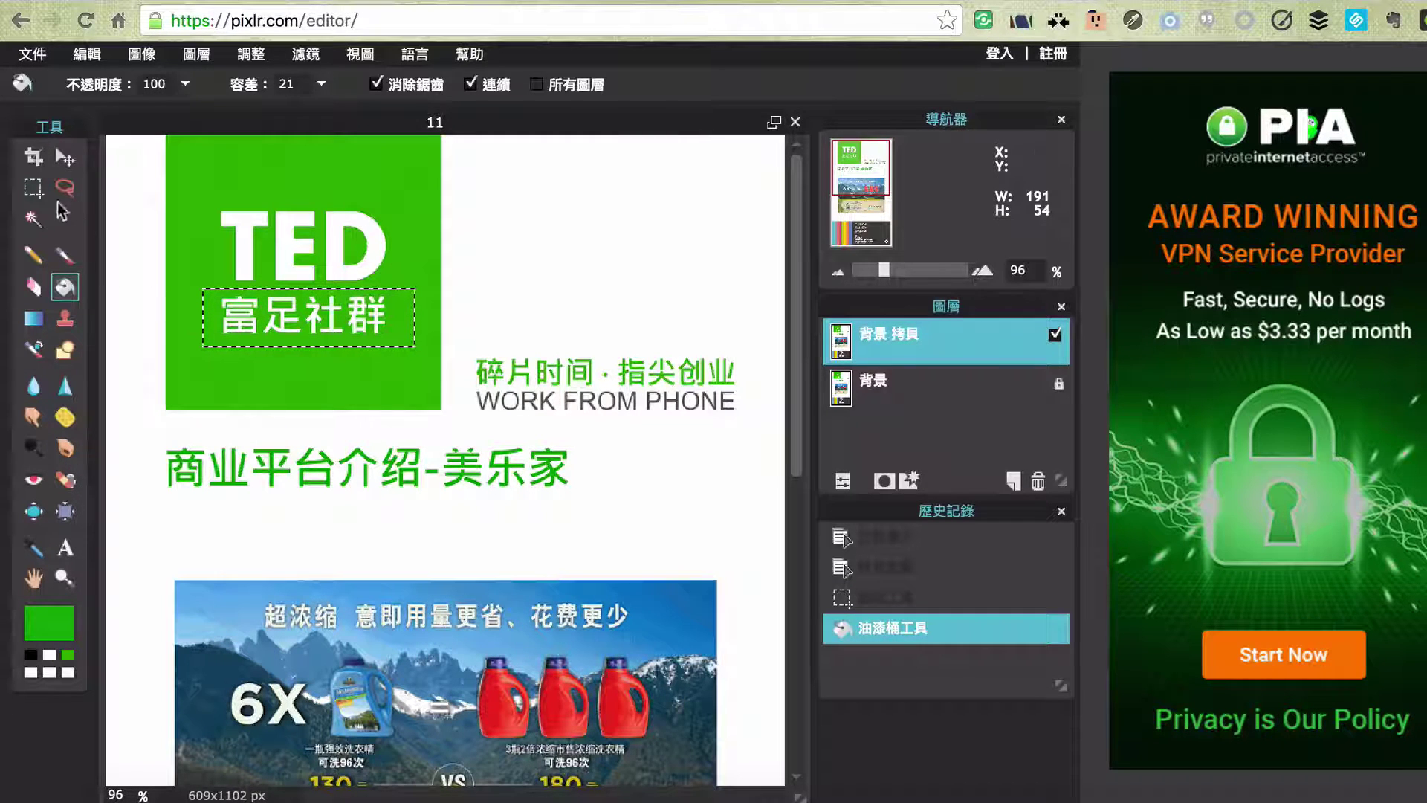
Test a green fill in an empty rectangle right of the logo, then undo it
{"action": "key", "text": "m"}
{"action": "left_click_drag", "start_coordinate": [506, 246], "coordinate": [691, 317]}
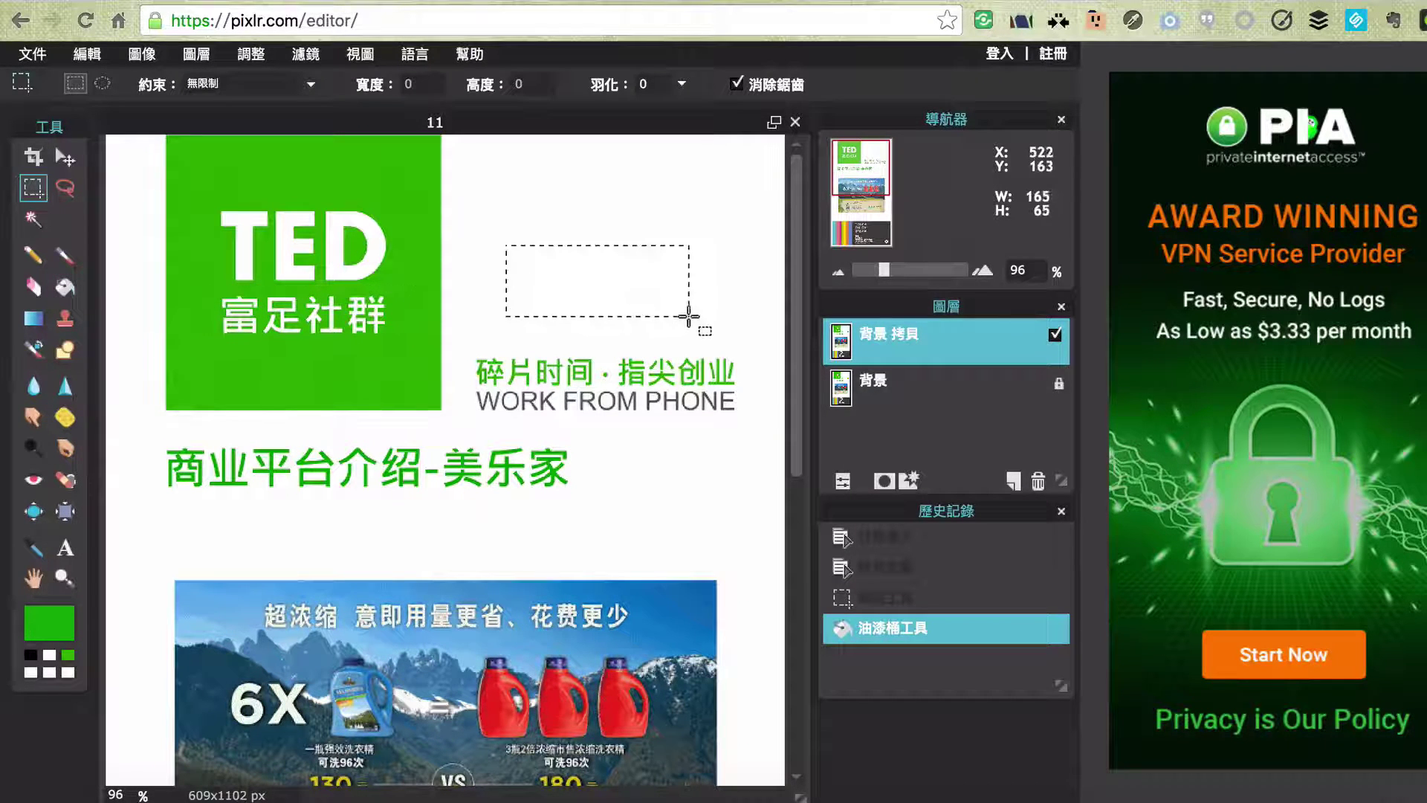
{"action": "left_click", "coordinate": [64, 287]}
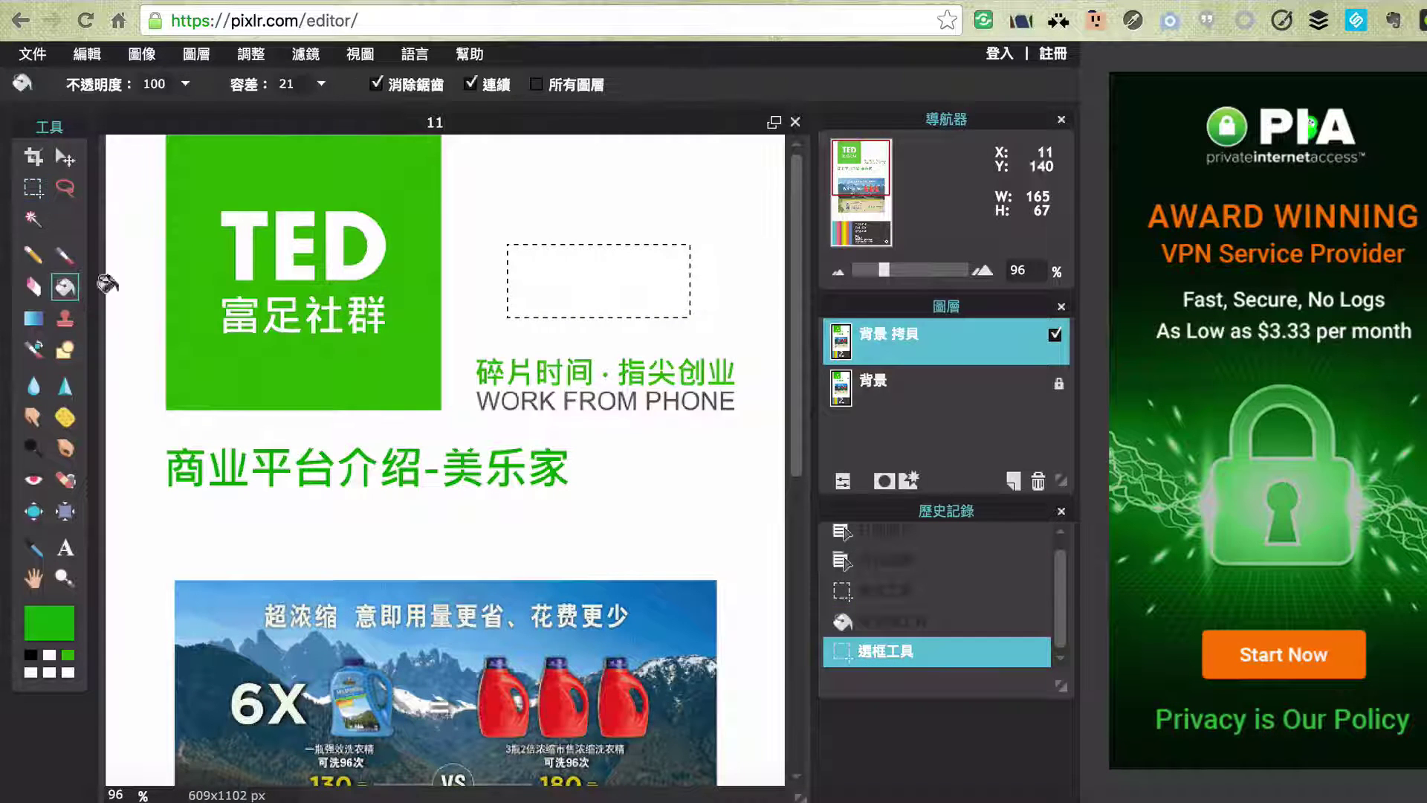
{"action": "left_click", "coordinate": [541, 275]}
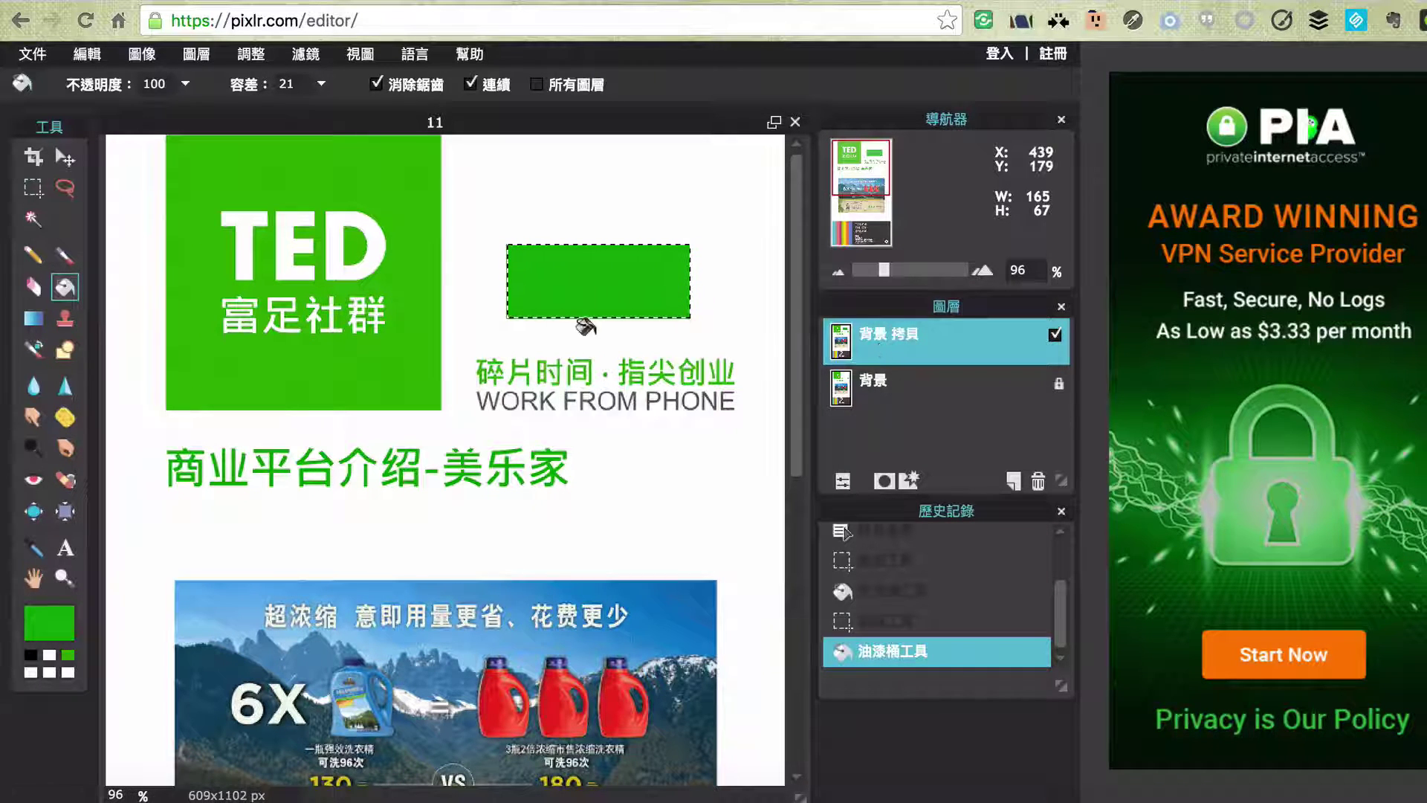
{"action": "left_click", "coordinate": [886, 623]}
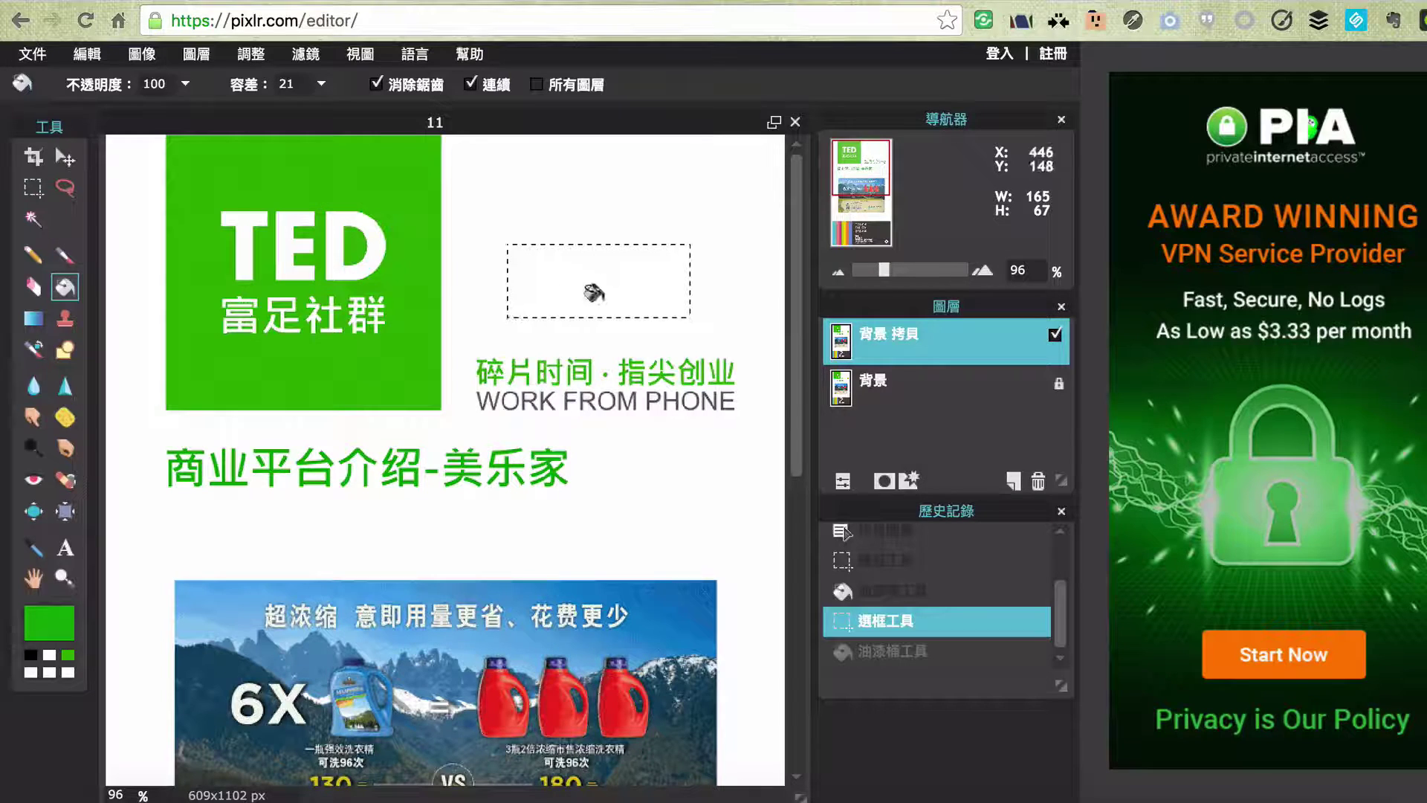
On a new layer, cover the 富足社群 caption with a 172×42 px green patch and deselect
{"action": "left_click", "coordinate": [37, 162]}
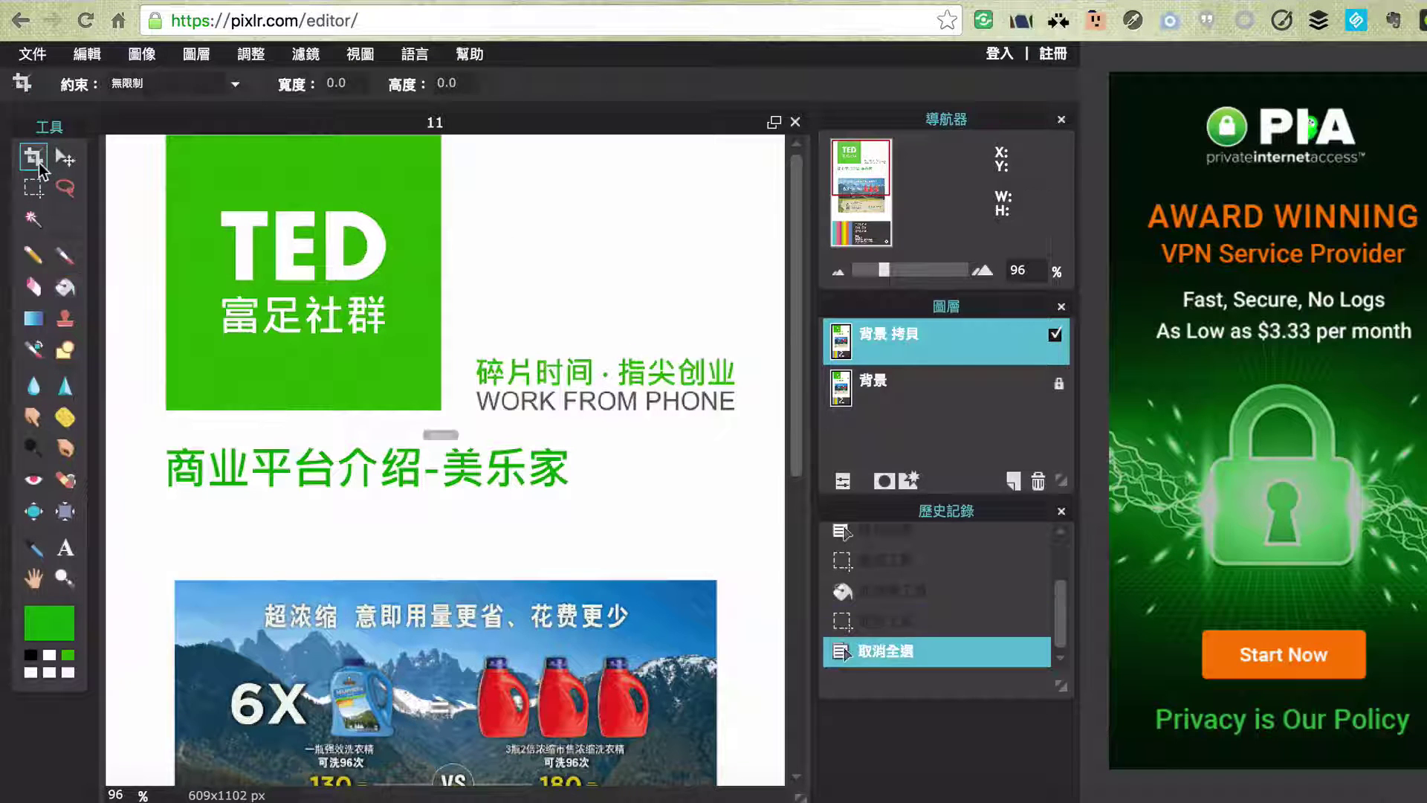
{"action": "left_click", "coordinate": [37, 192]}
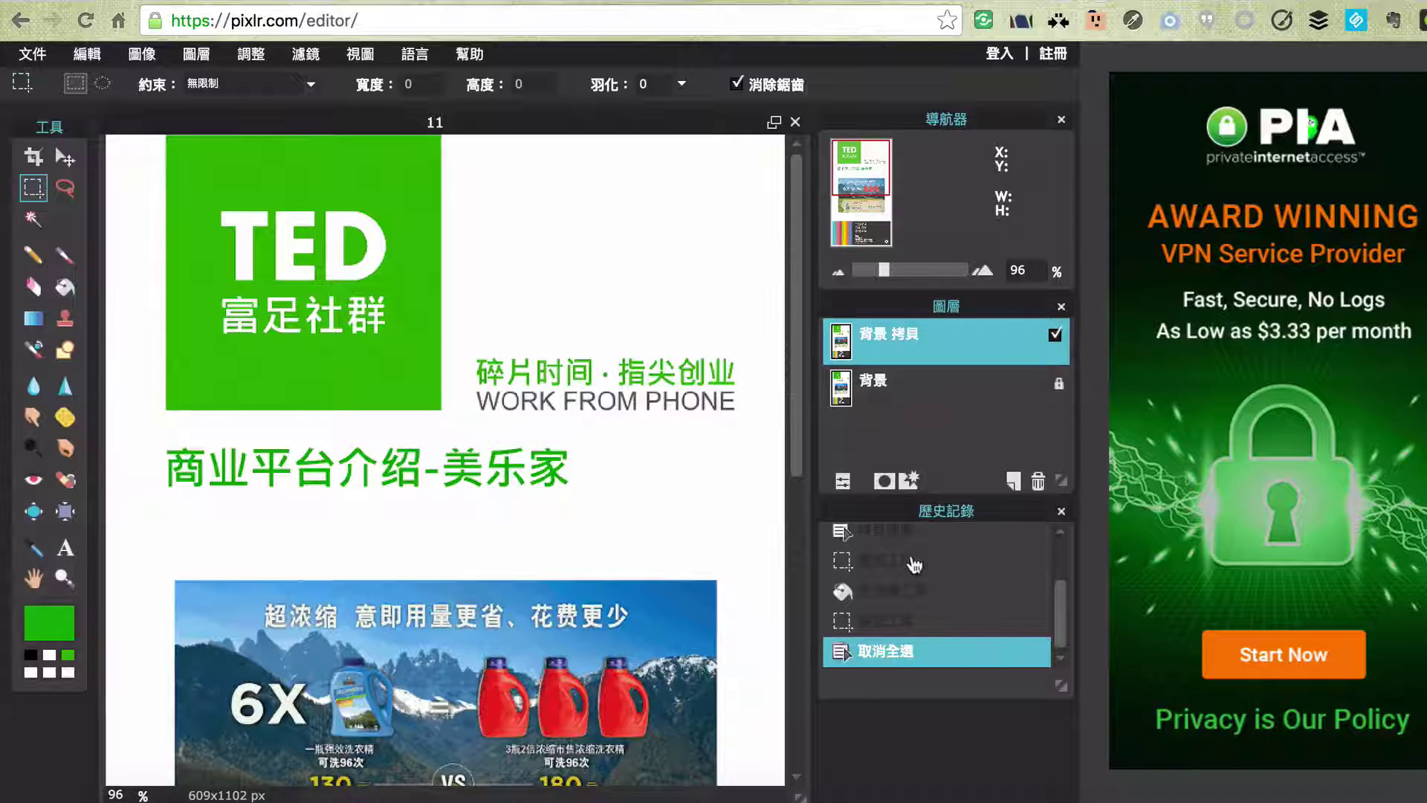
{"action": "left_click", "coordinate": [1014, 481]}
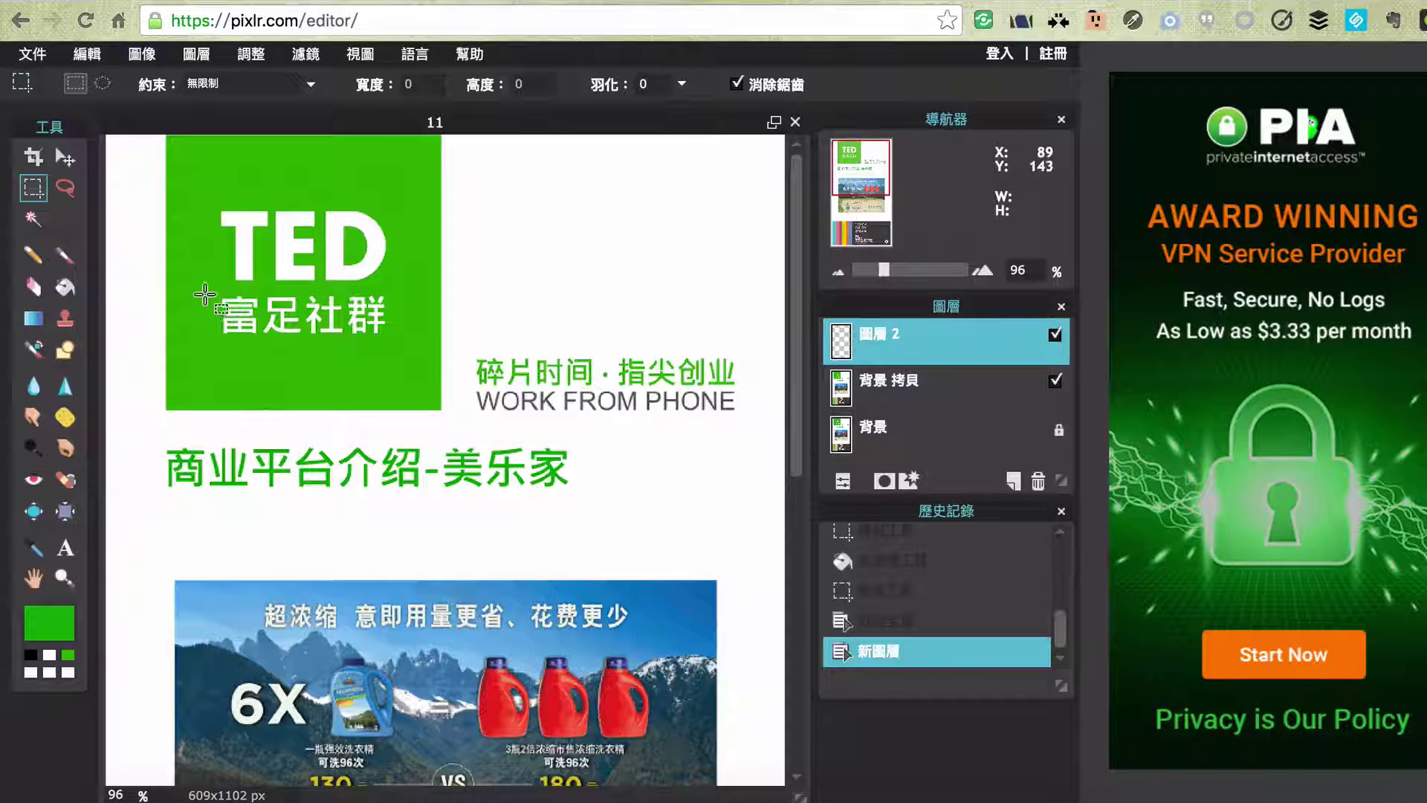
{"action": "mouse_move", "coordinate": [206, 295]}
{"action": "left_mouse_down"}
{"action": "mouse_move", "coordinate": [395, 352]}
{"action": "mouse_move", "coordinate": [397, 340]}
{"action": "left_mouse_up"}
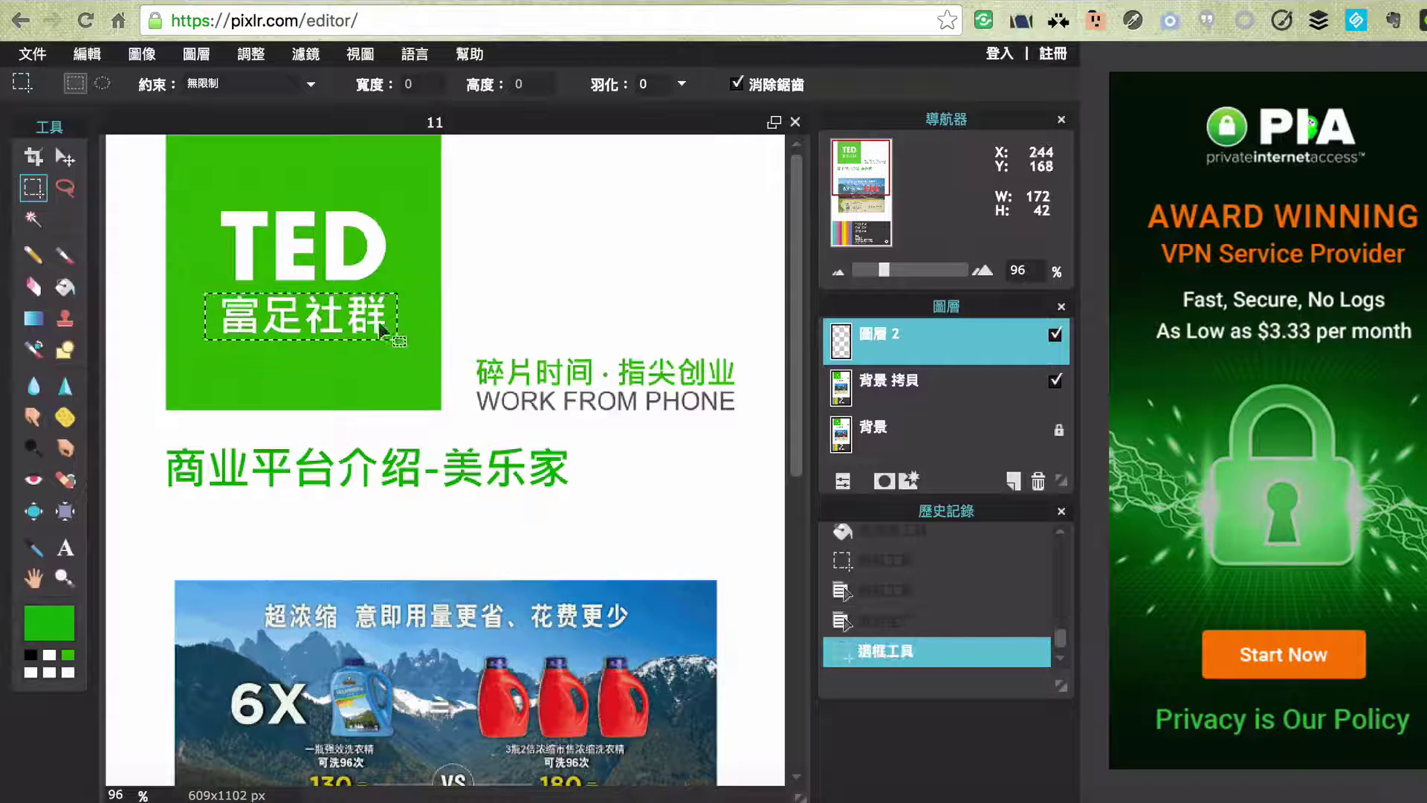
{"action": "left_click", "coordinate": [64, 287]}
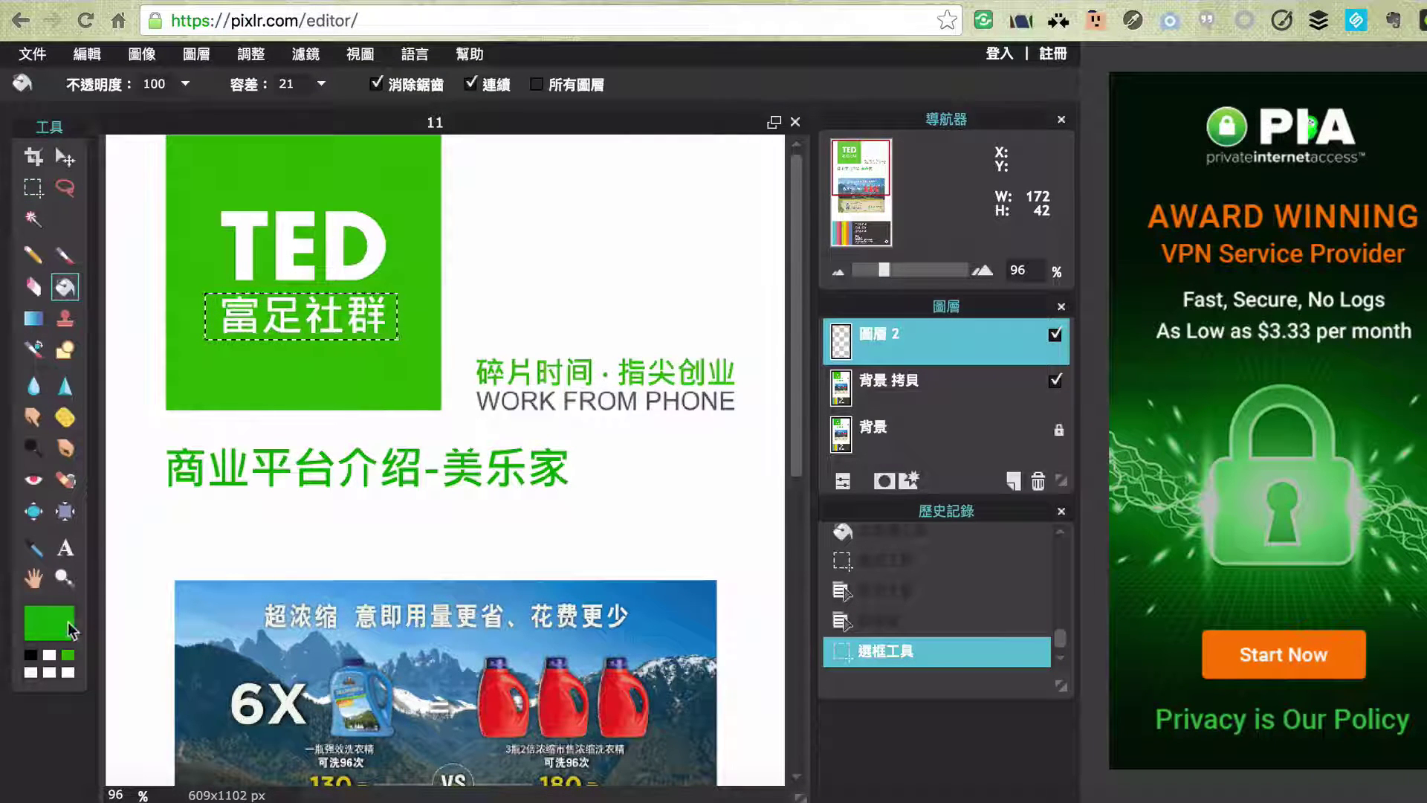
{"action": "left_click", "coordinate": [231, 307]}
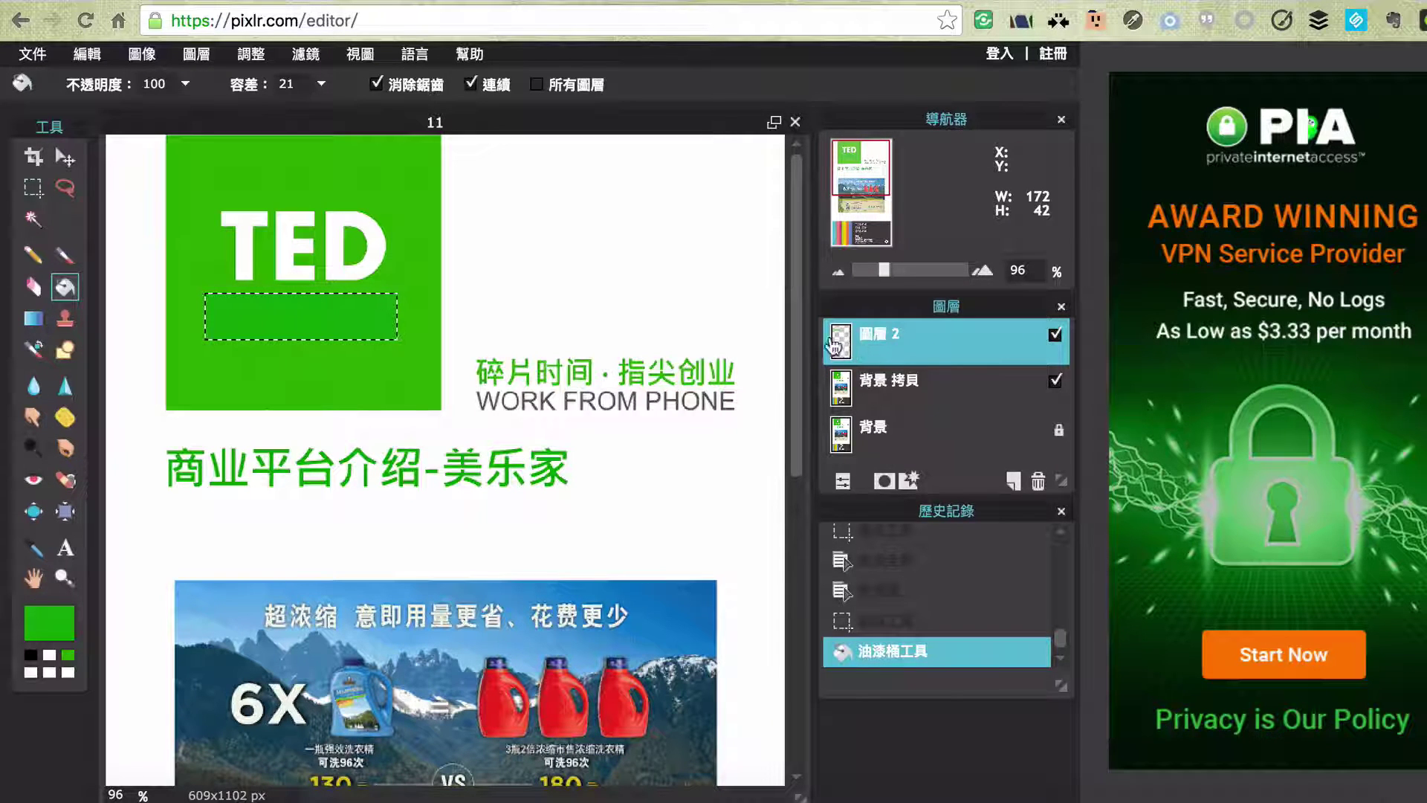
{"action": "left_click", "coordinate": [246, 316]}
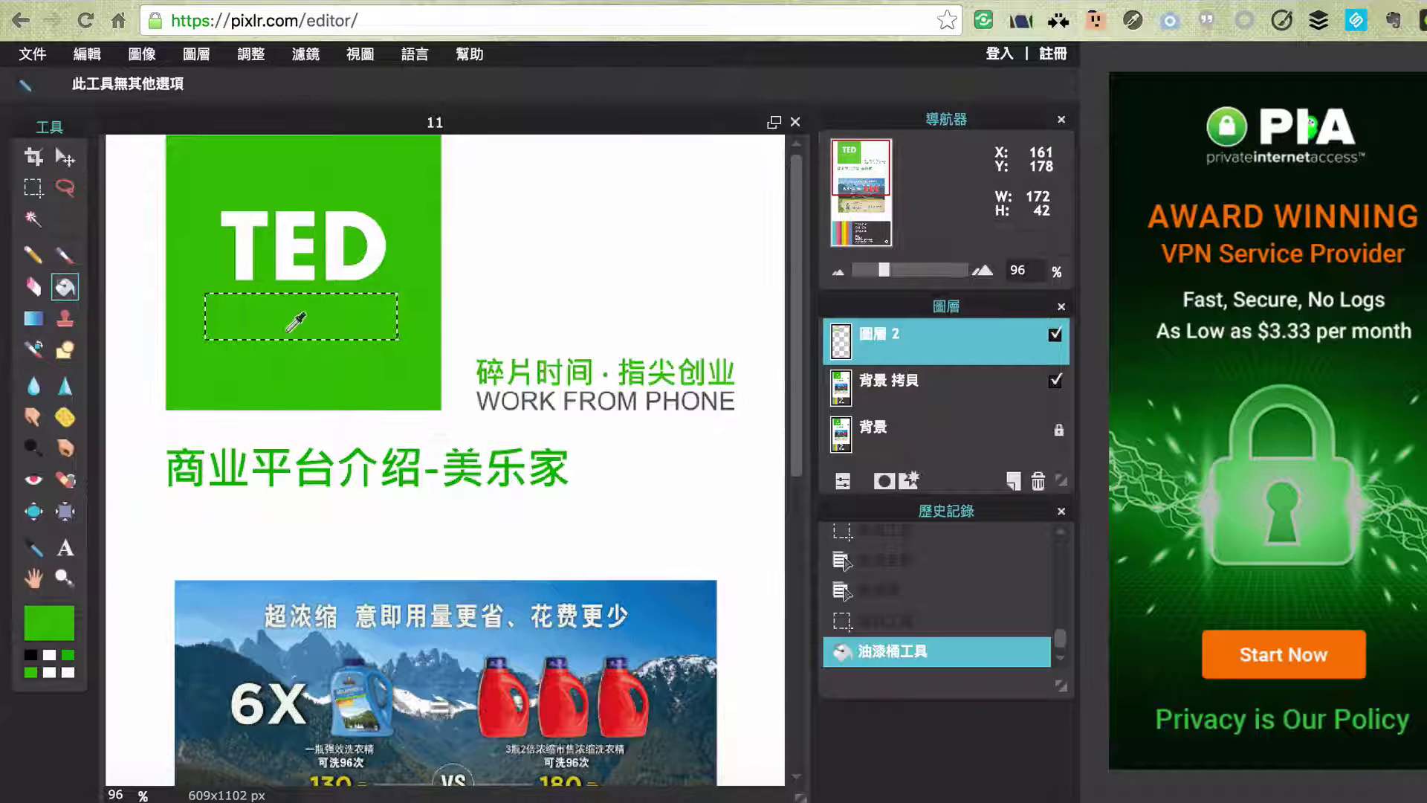
{"action": "key", "text": "ctrl+d"}
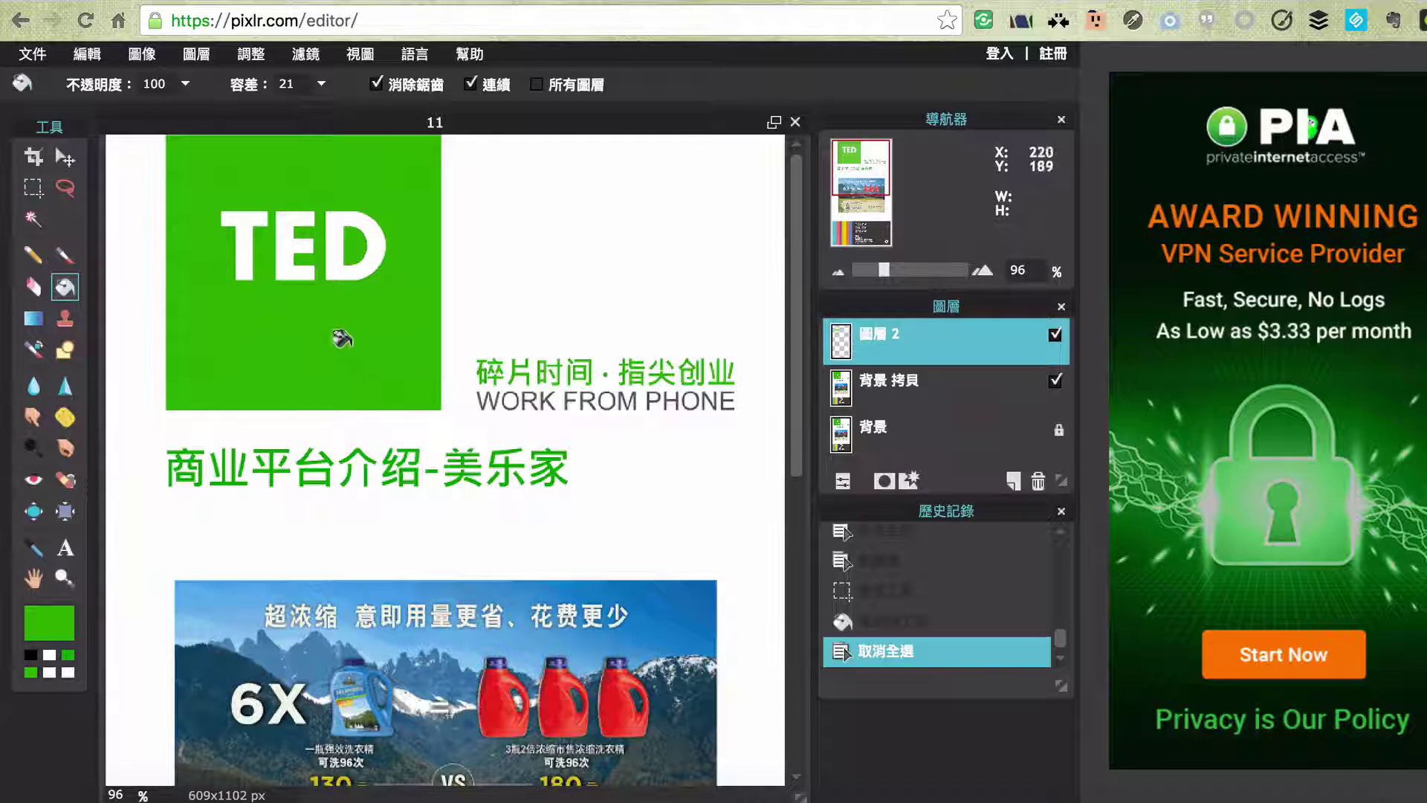
Add a text box under TED reading 富足社團
{"action": "left_click", "coordinate": [65, 548]}
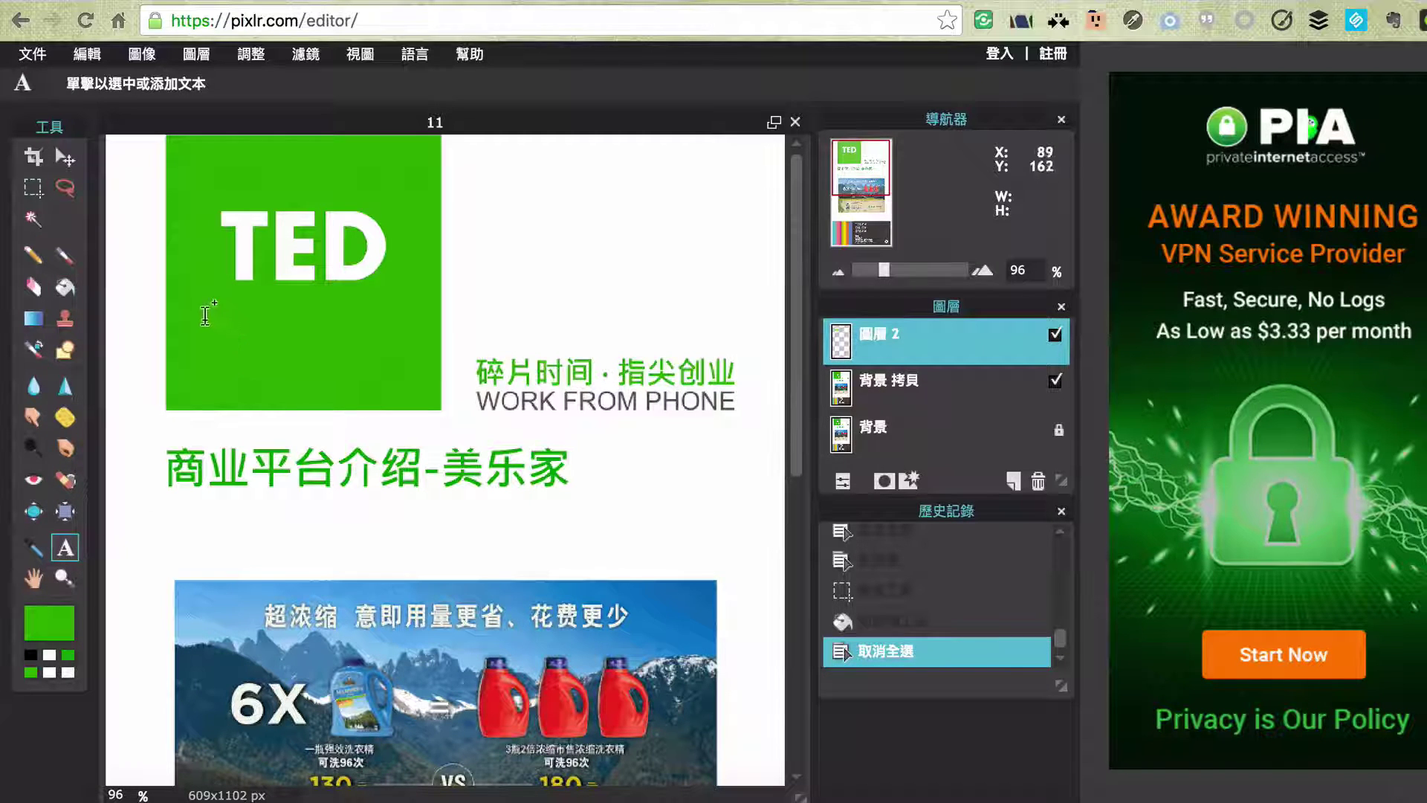
{"action": "left_click", "coordinate": [208, 309]}
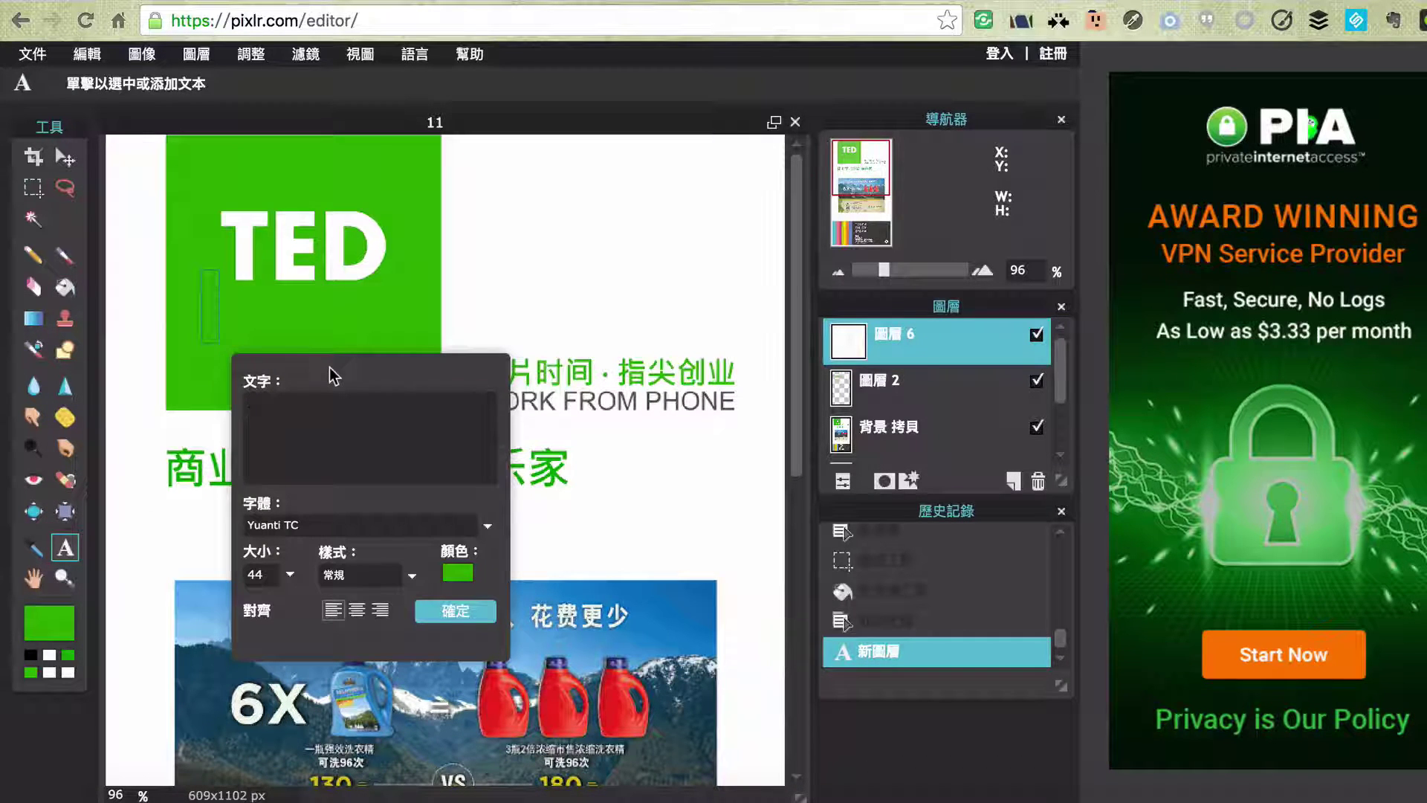
{"action": "type", "text": "副"}
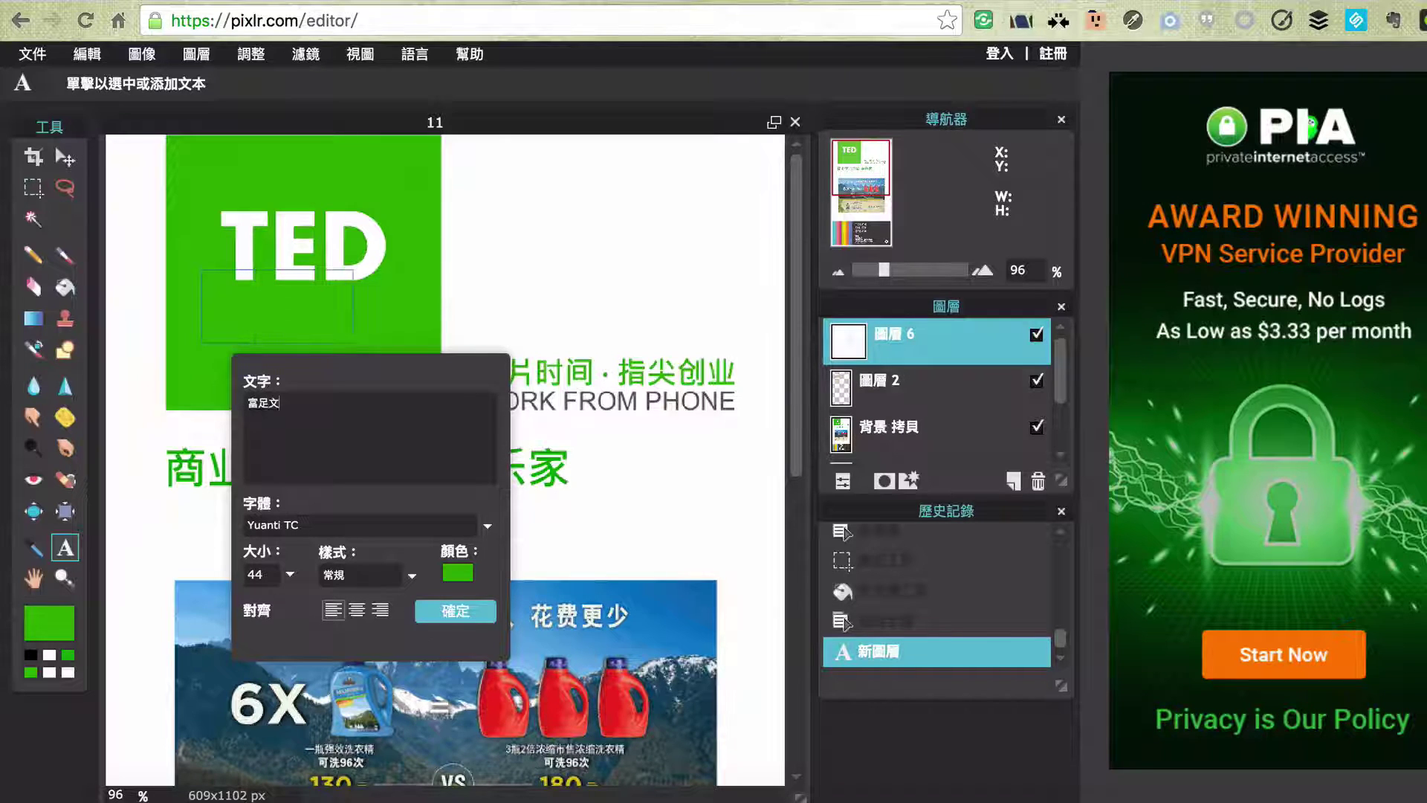
{"action": "key", "text": "BackSpace"}
{"action": "type", "text": "社"}
{"action": "type", "text": "ㄊㄨㄢ"}
Make the caption text white (ffffff), commit it, and nudge it into the green box
{"action": "left_click", "coordinate": [457, 575]}
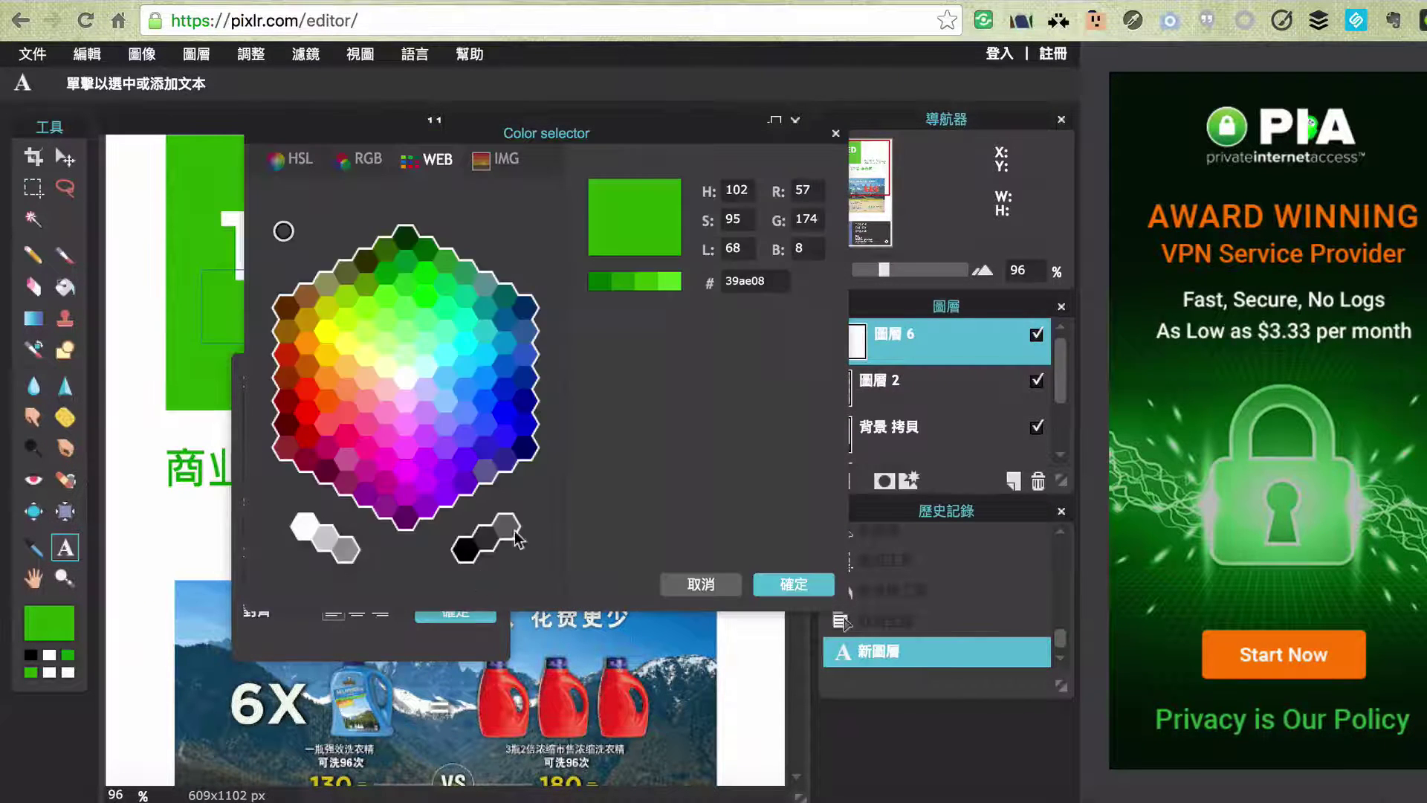
{"action": "left_click", "coordinate": [307, 528]}
{"action": "left_click", "coordinate": [794, 586]}
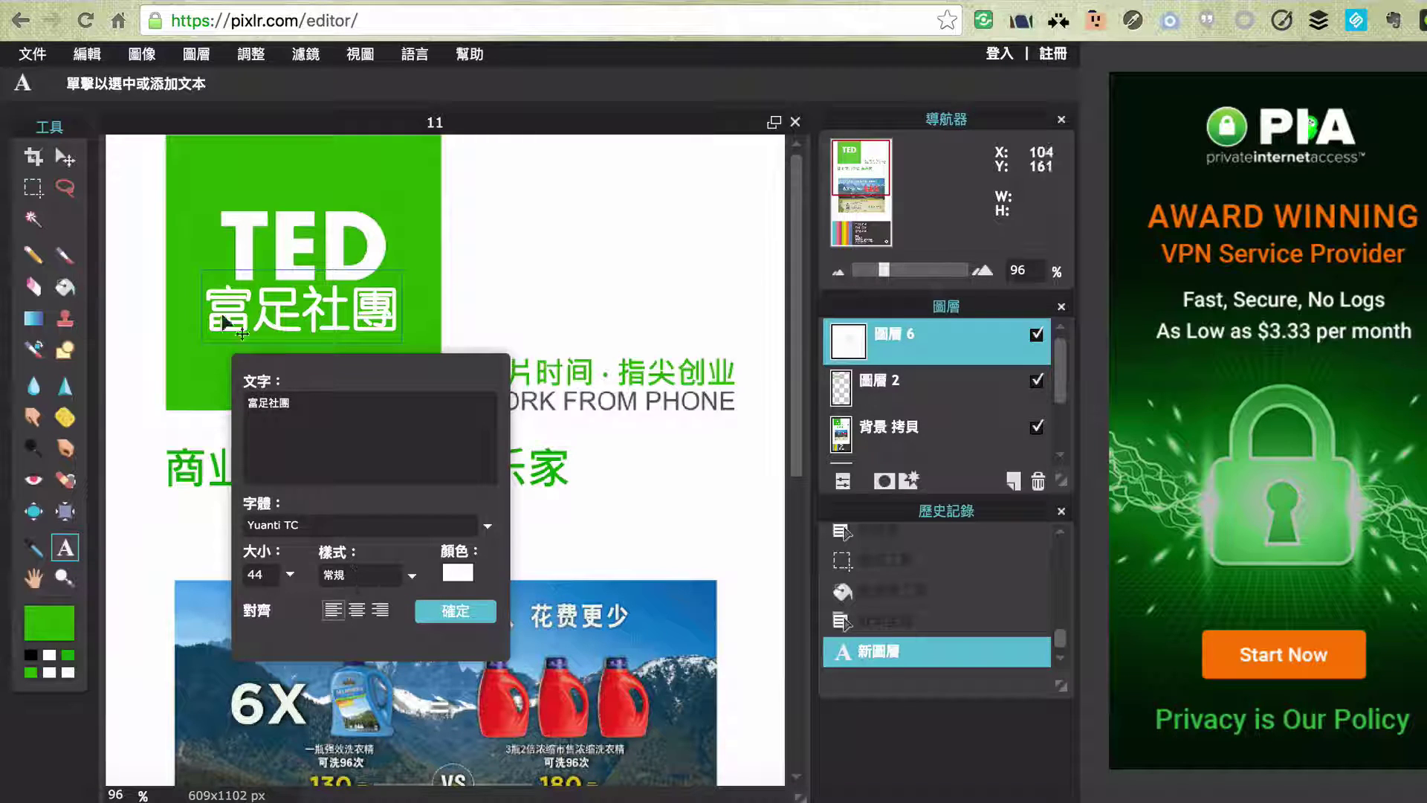
{"action": "left_click", "coordinate": [65, 157]}
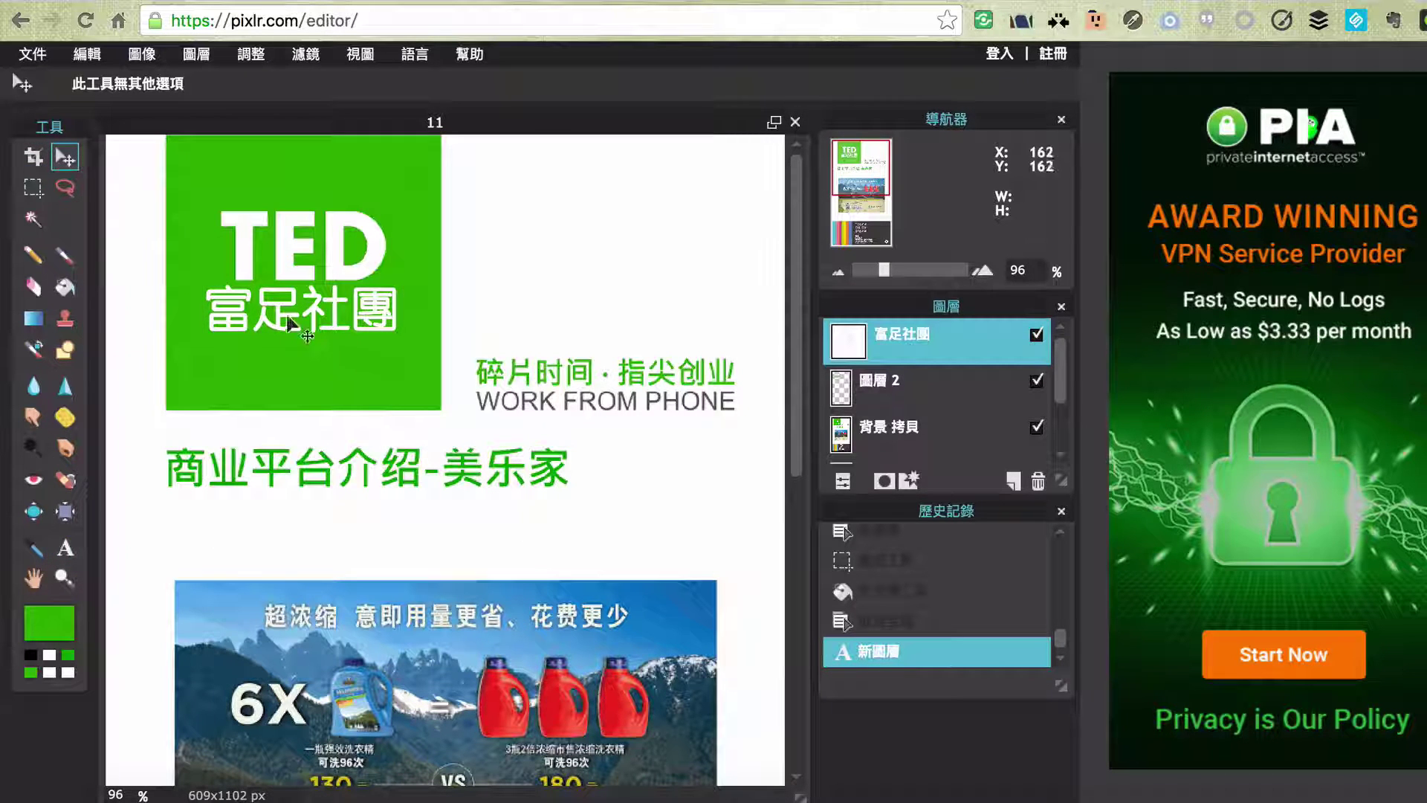
{"action": "left_click_drag", "start_coordinate": [322, 334], "coordinate": [330, 346]}
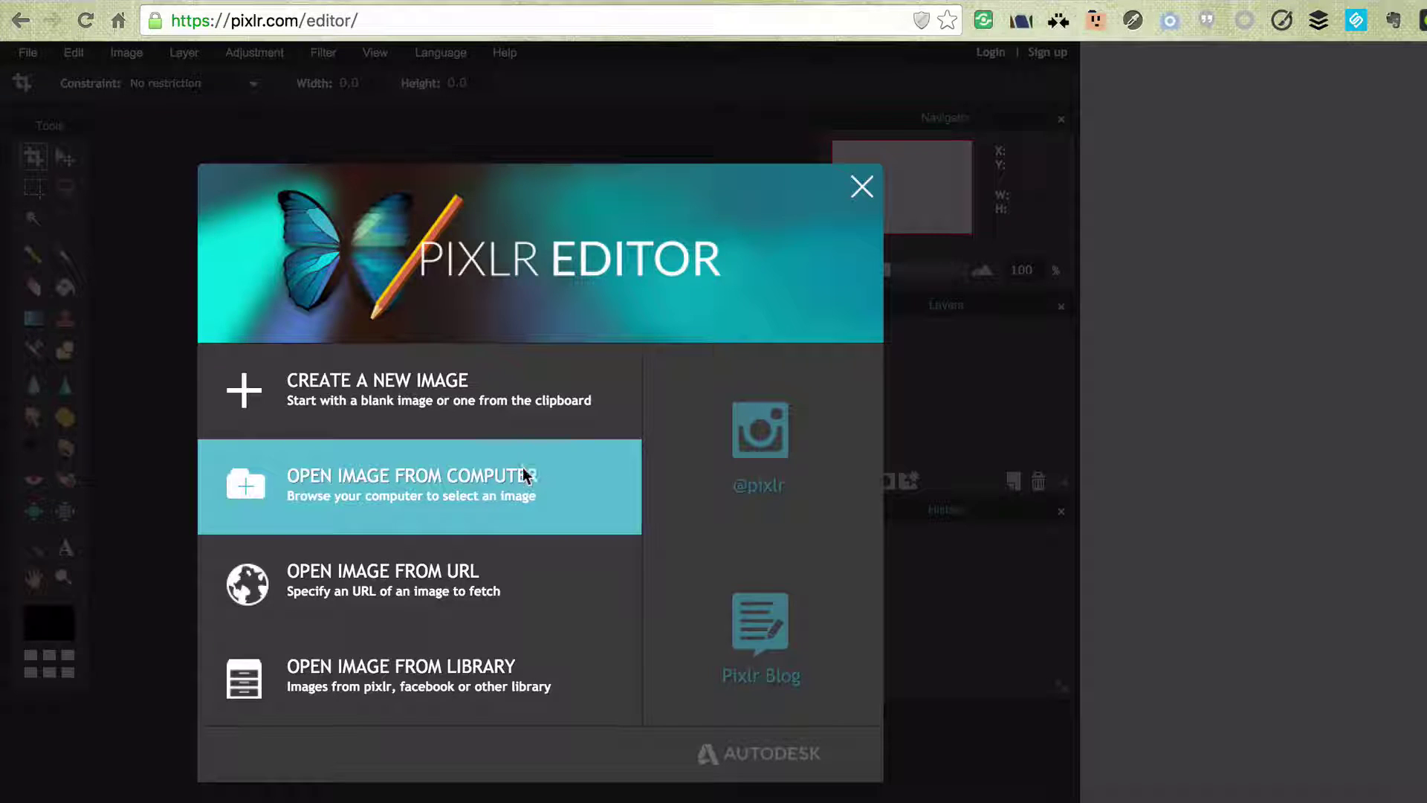
Open the poster image 11.png from the computer
{"action": "left_click", "coordinate": [426, 494]}
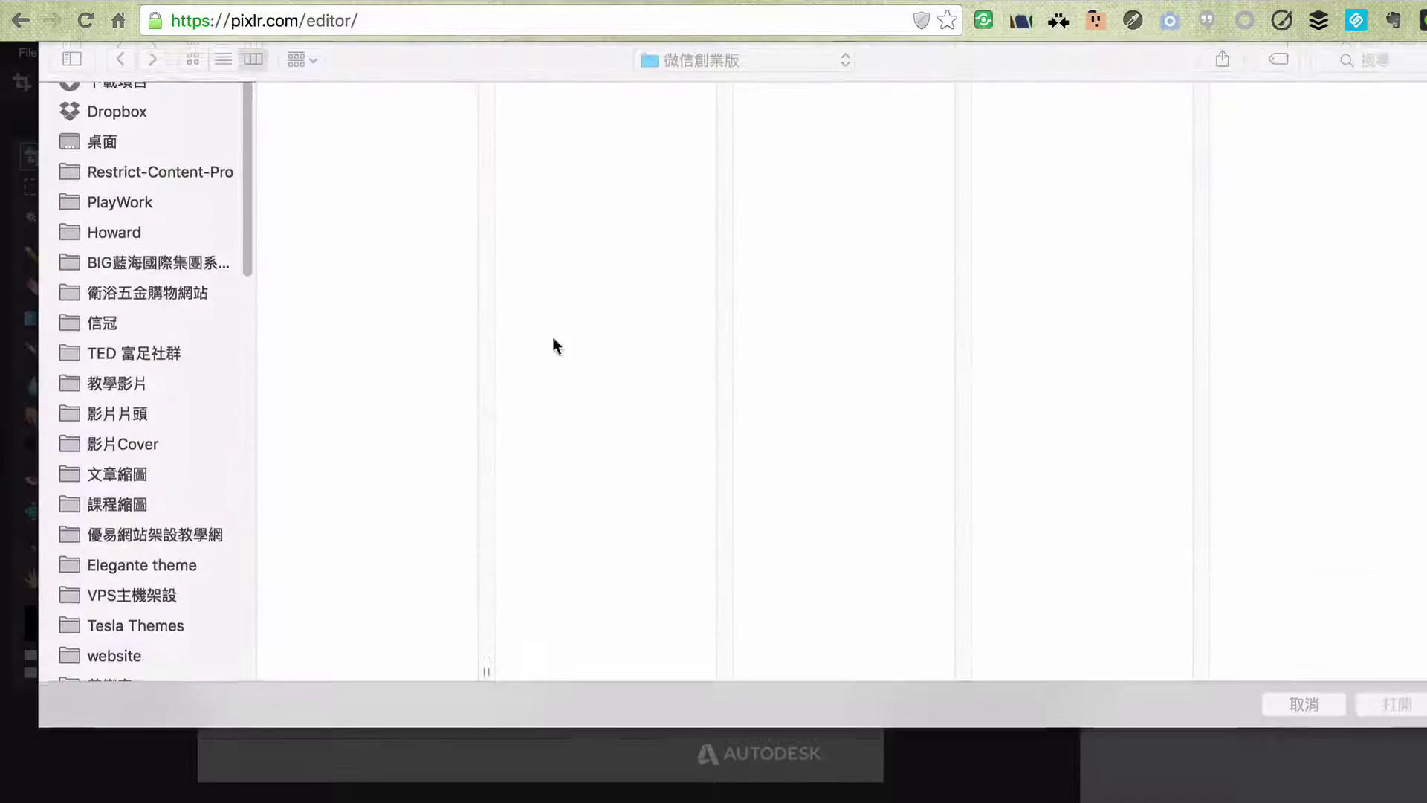
{"action": "double_click", "coordinate": [320, 146]}
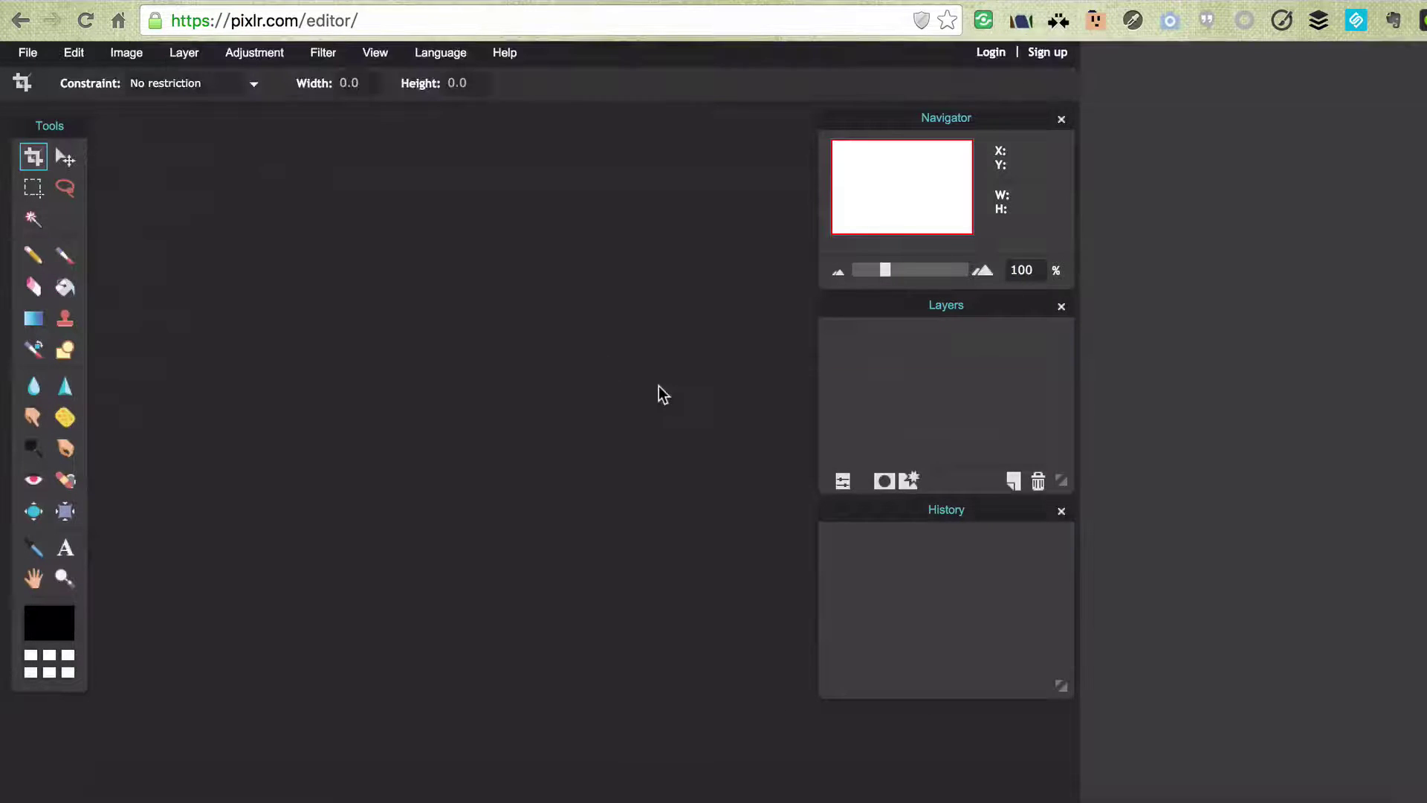
Switch the interface language to 繁體中文 and reset the view zoom
{"action": "left_click", "coordinate": [449, 52]}
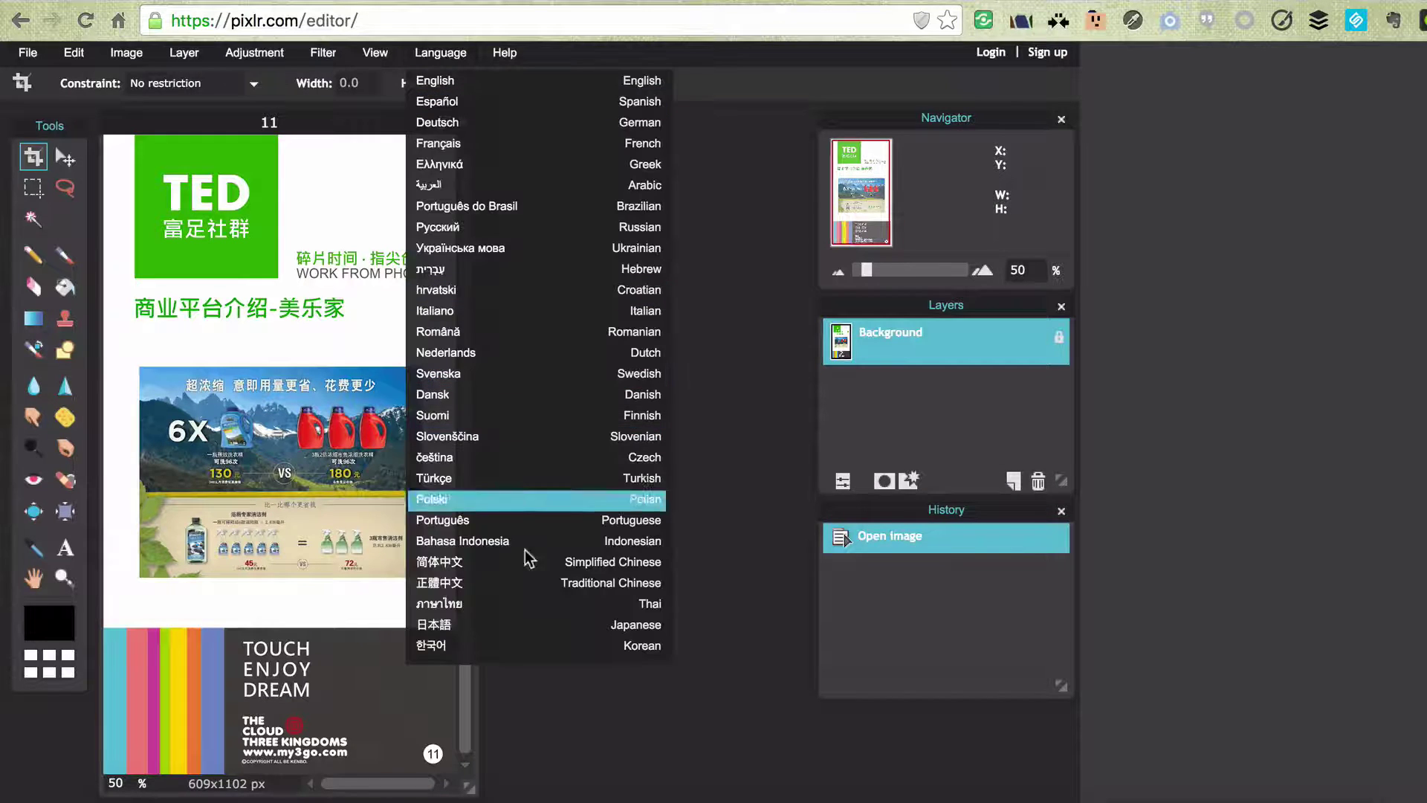
{"action": "left_click", "coordinate": [516, 583]}
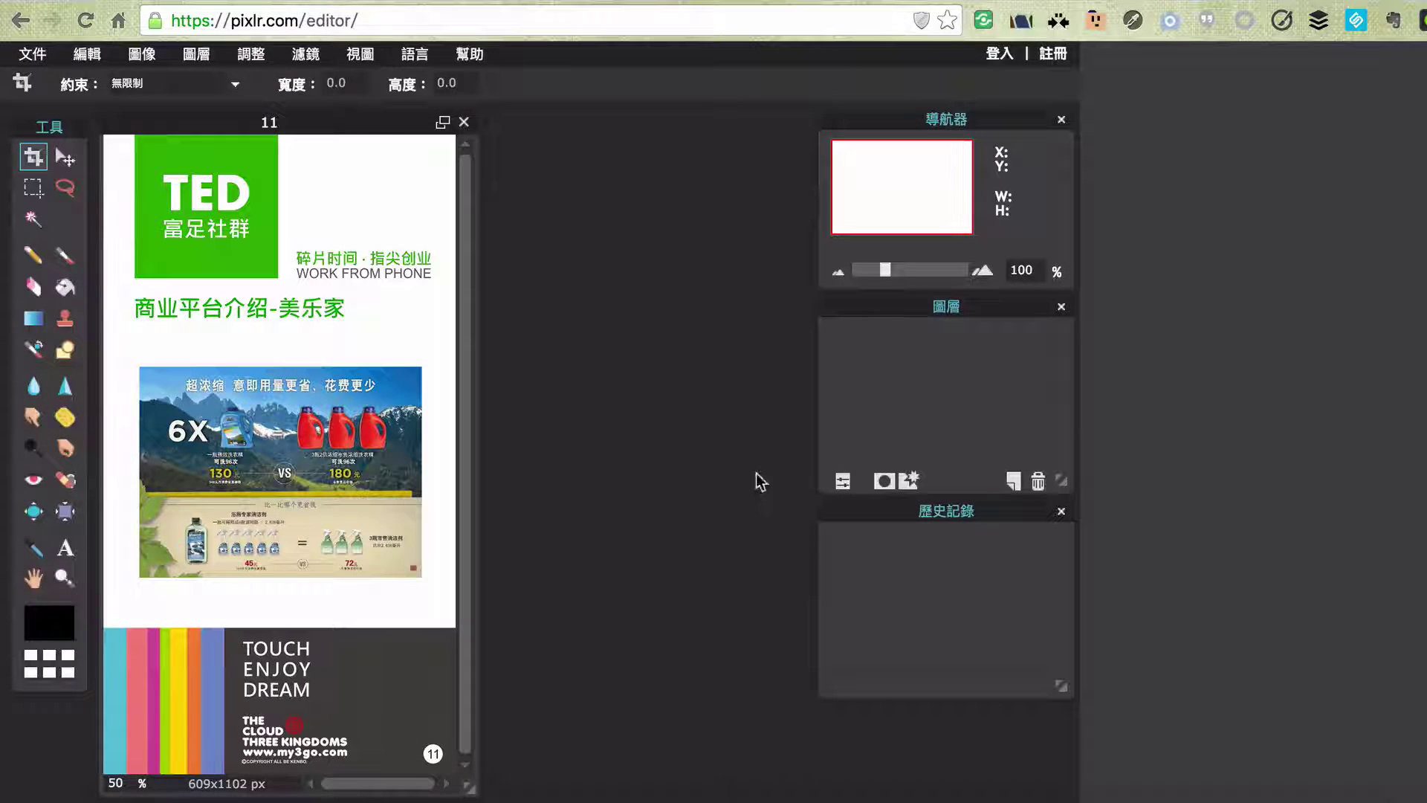
{"action": "left_click", "coordinate": [839, 273]}
Enlarge the document window, zoom in on the poster, and select the Move tool
{"action": "left_click_drag", "start_coordinate": [469, 787], "coordinate": [902, 793]}
{"action": "left_click", "coordinate": [984, 269]}
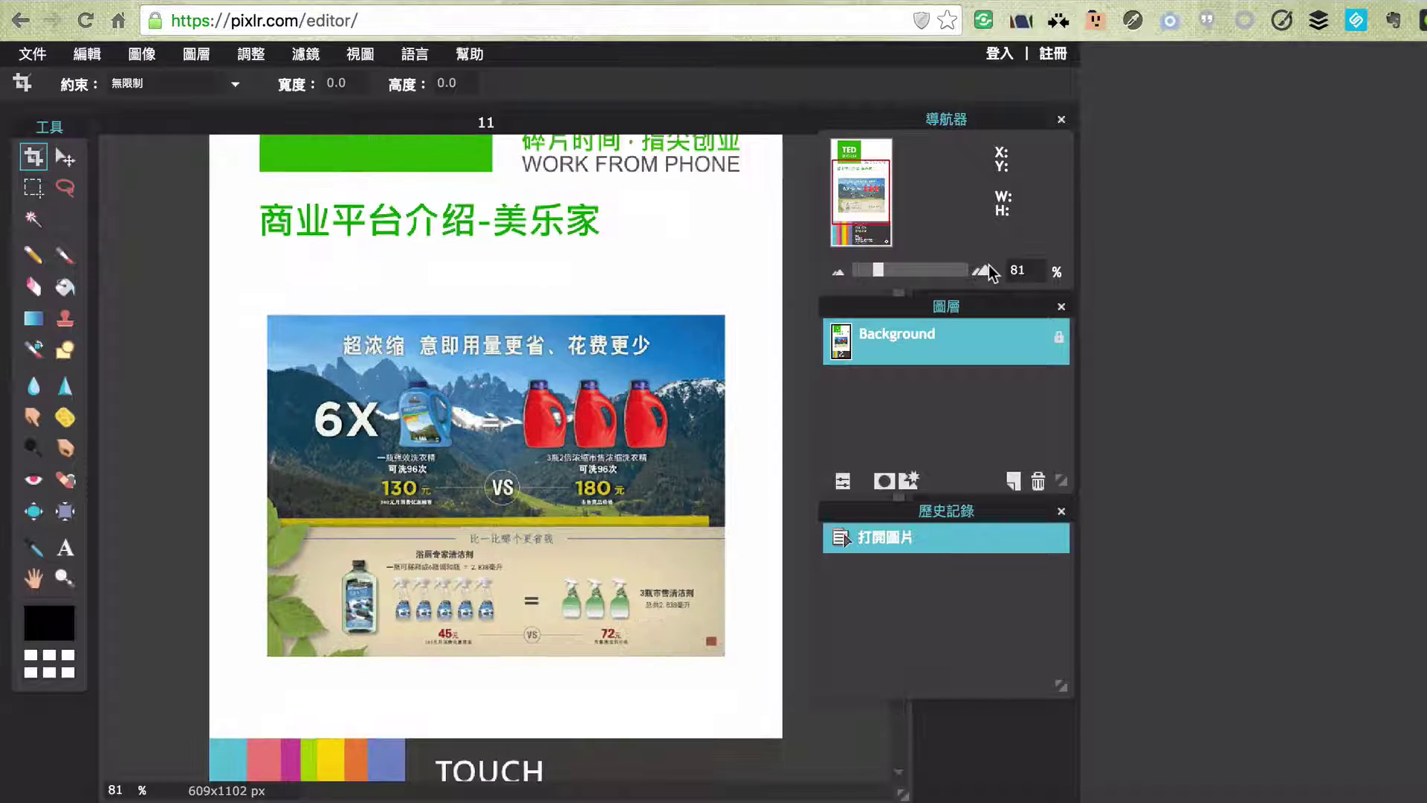
{"action": "left_click", "coordinate": [985, 269]}
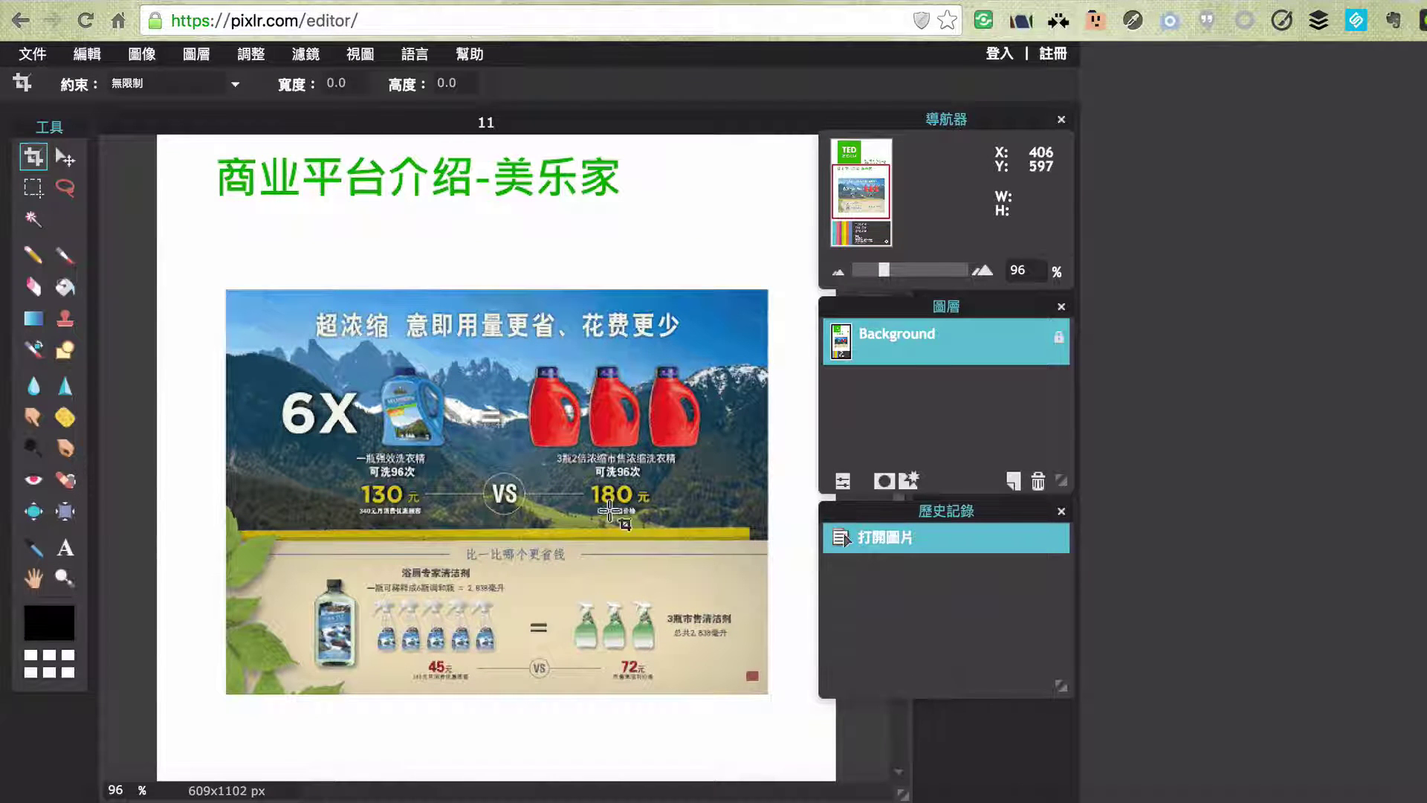
{"action": "left_click", "coordinate": [66, 157]}
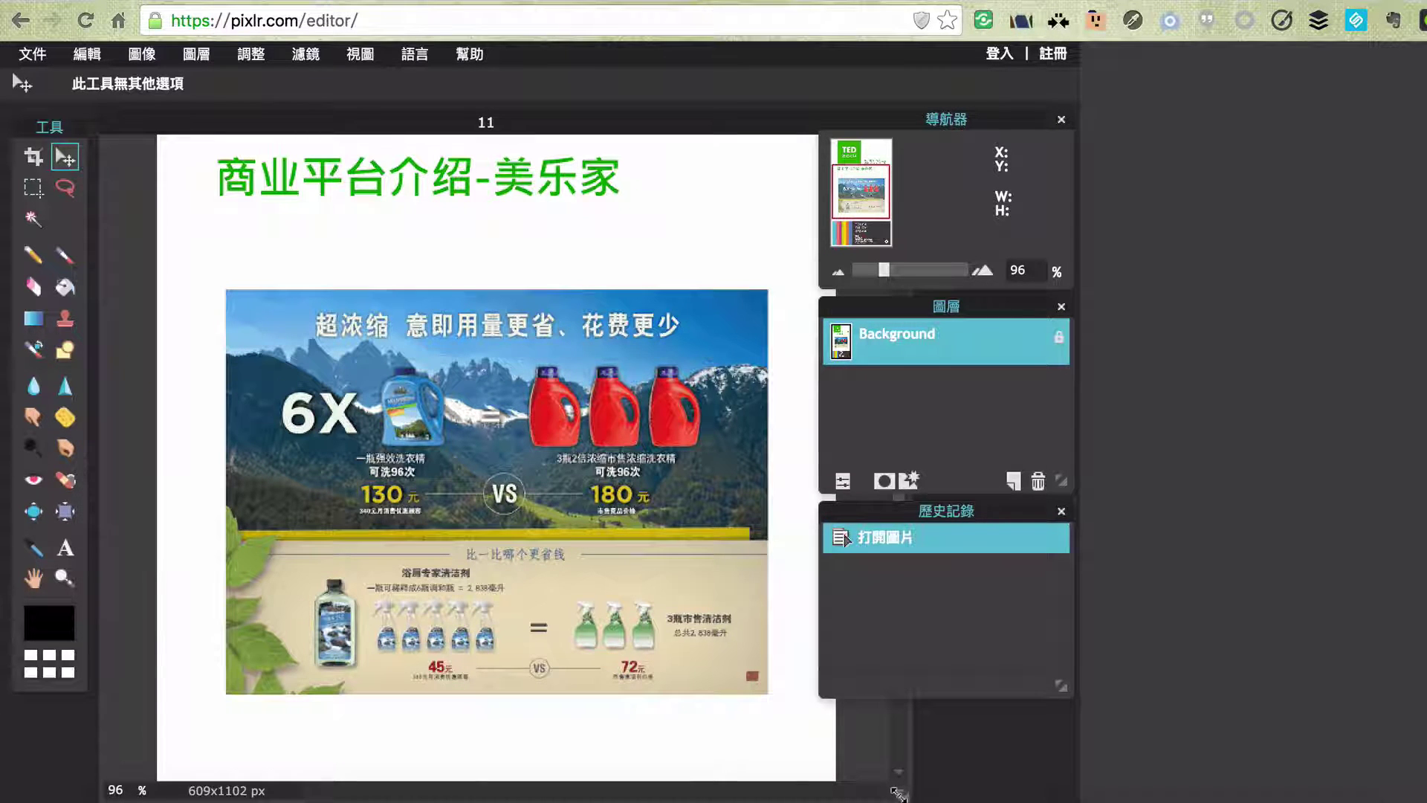
{"action": "left_click_drag", "start_coordinate": [899, 794], "coordinate": [787, 793]}
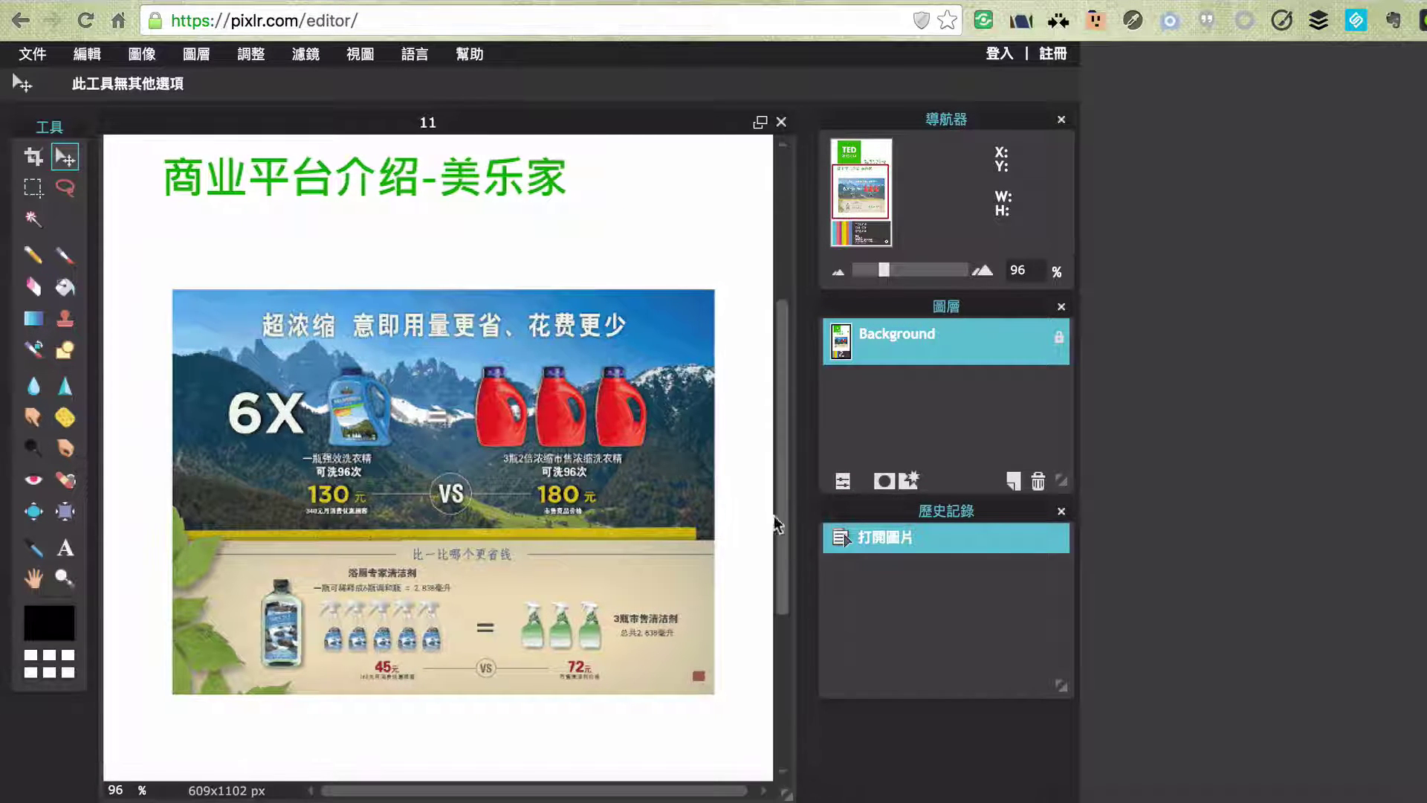
{"action": "left_click_drag", "start_coordinate": [783, 440], "coordinate": [790, 239]}
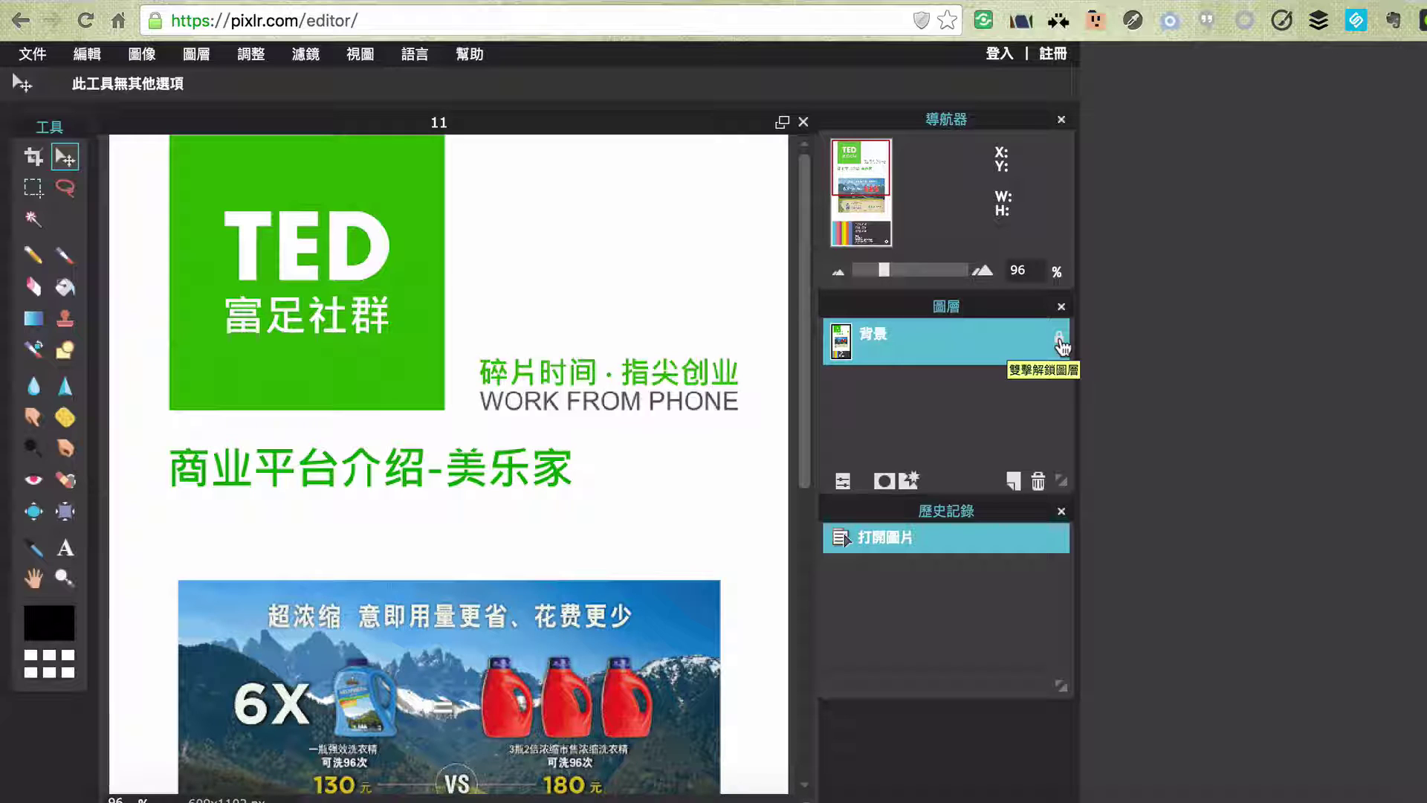
Unlock the background as 圖層 0 and duplicate it as 圖層 0 拷貝
{"action": "double_click", "coordinate": [1059, 340]}
{"action": "left_click_drag", "start_coordinate": [1008, 363], "coordinate": [1013, 479]}
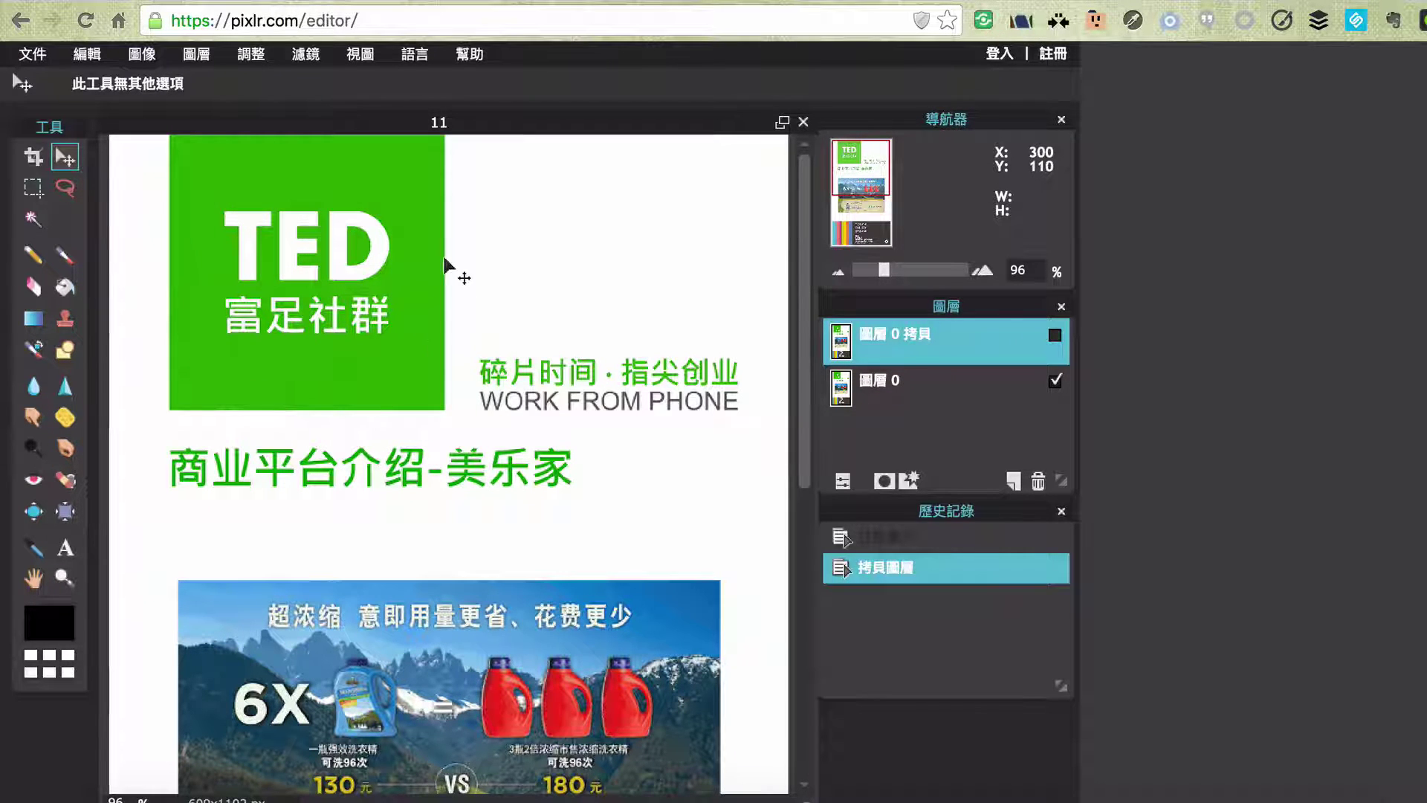
{"action": "left_click", "coordinate": [33, 187]}
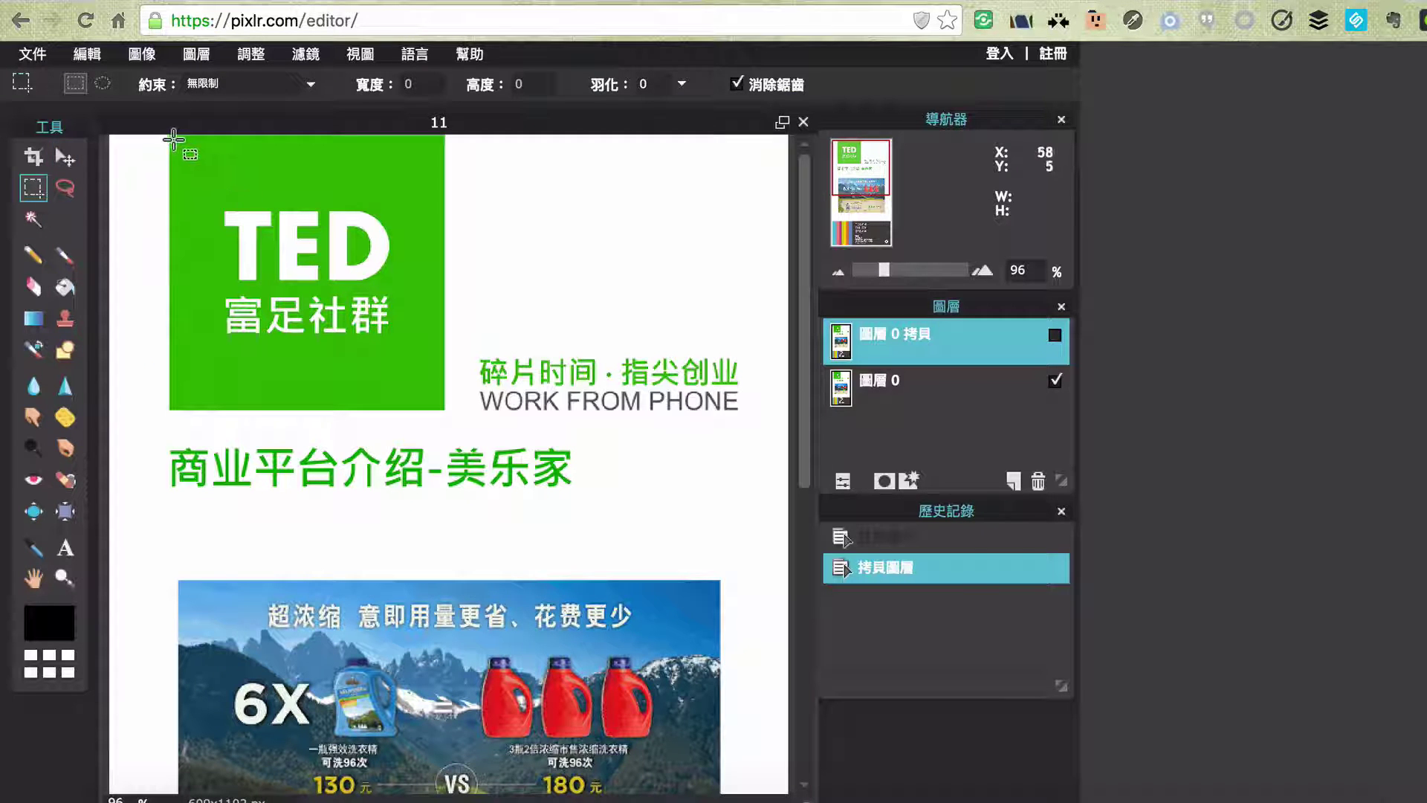
Select the TED logo square, invert the selection on 圖層 0, and delete everything else
{"action": "left_click_drag", "start_coordinate": [169, 137], "coordinate": [440, 410]}
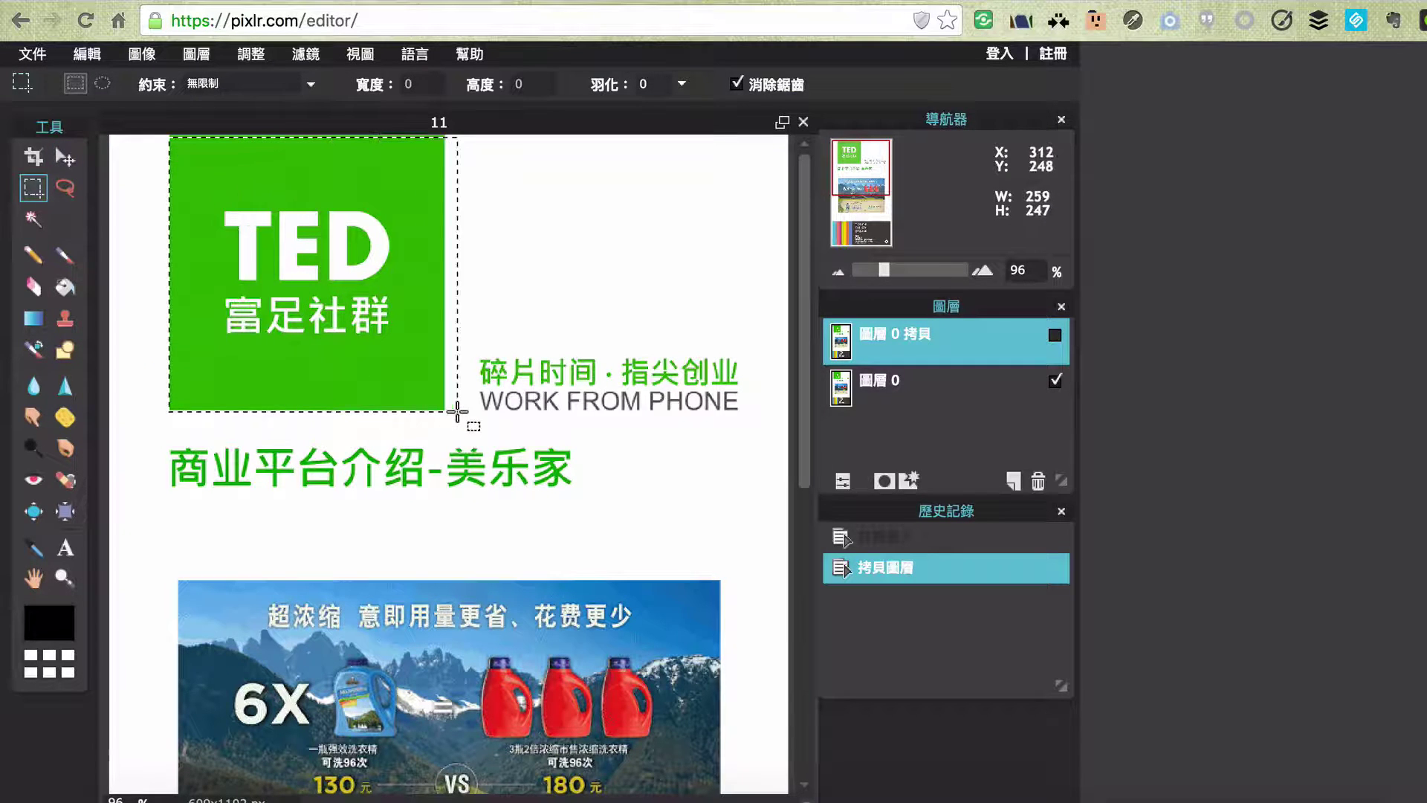
{"action": "left_click", "coordinate": [878, 383]}
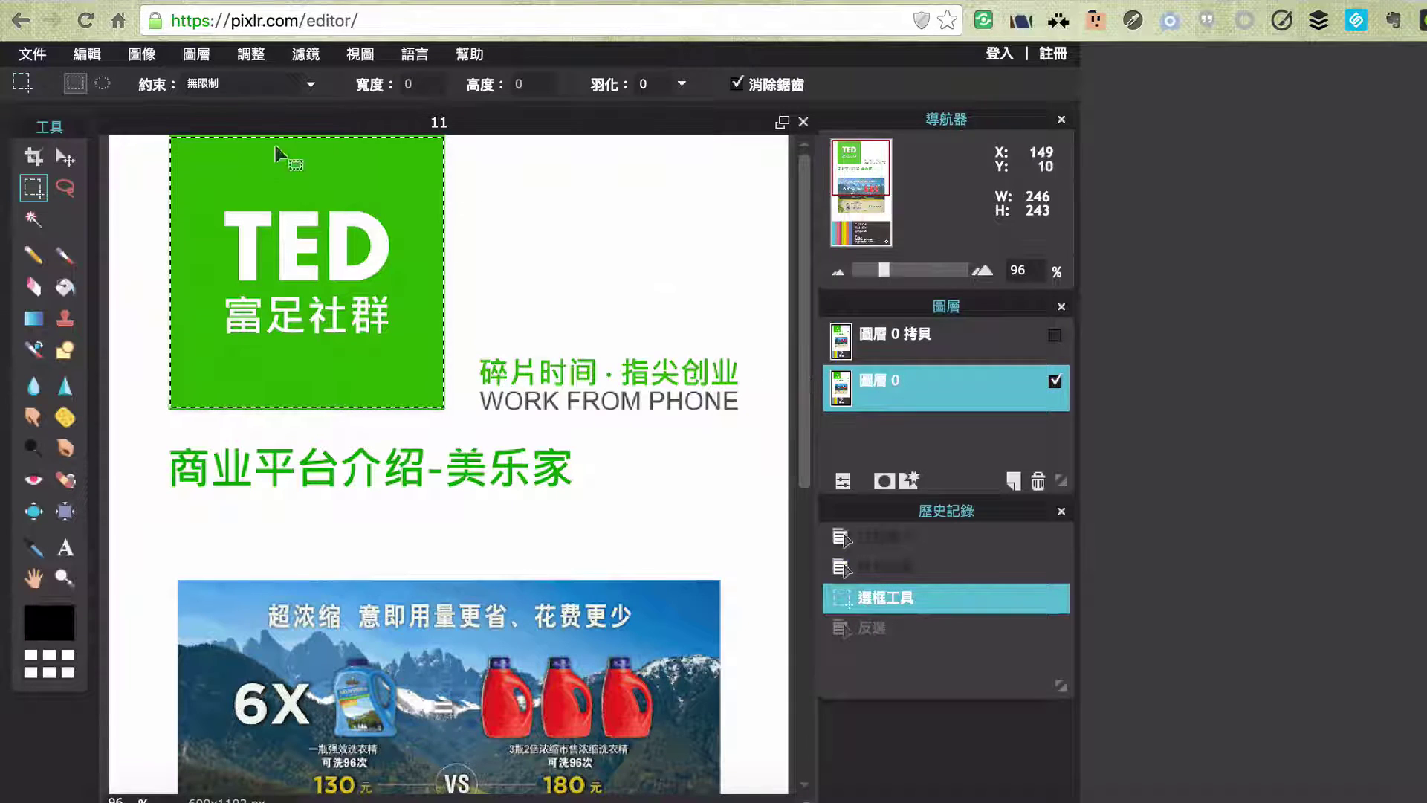
{"action": "left_click", "coordinate": [87, 55]}
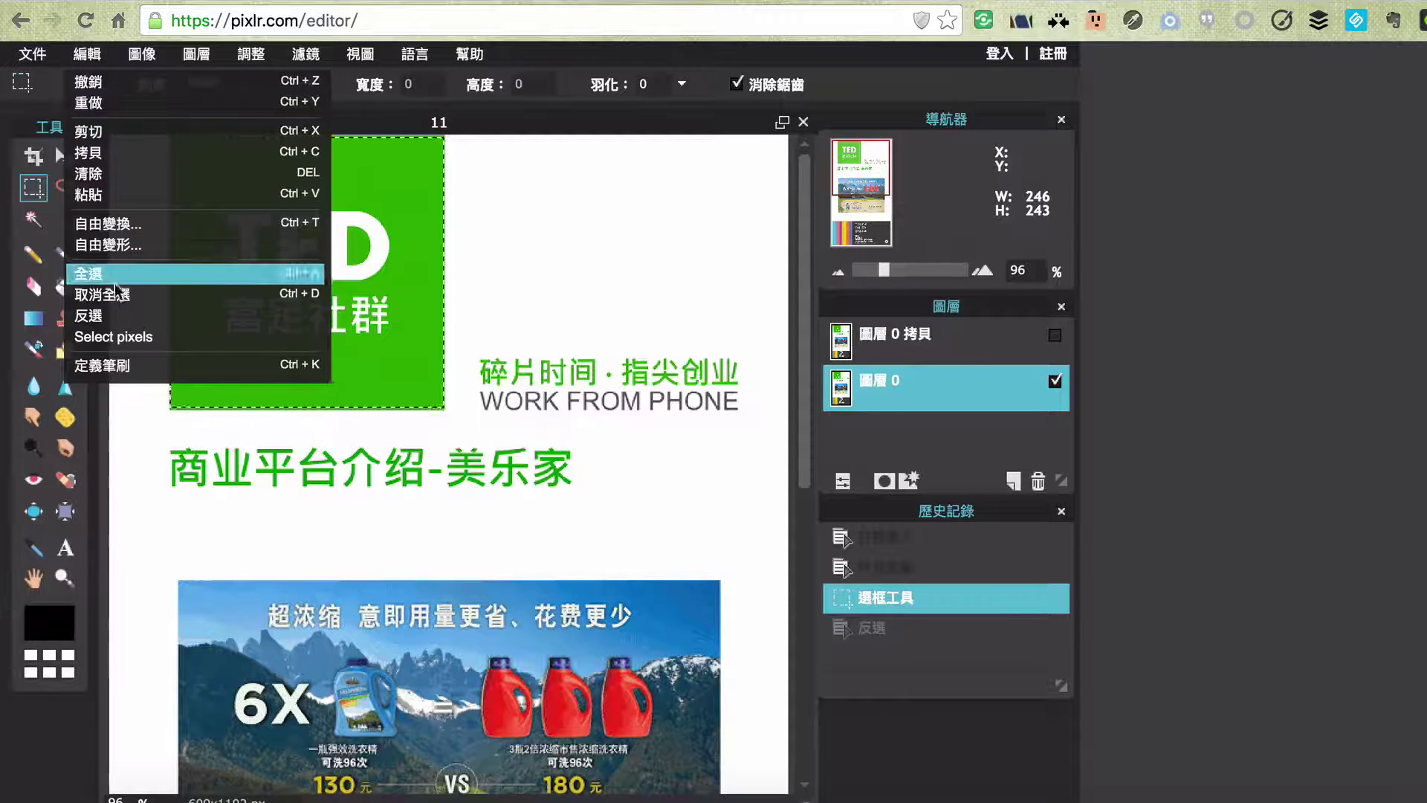
{"action": "left_click", "coordinate": [108, 318]}
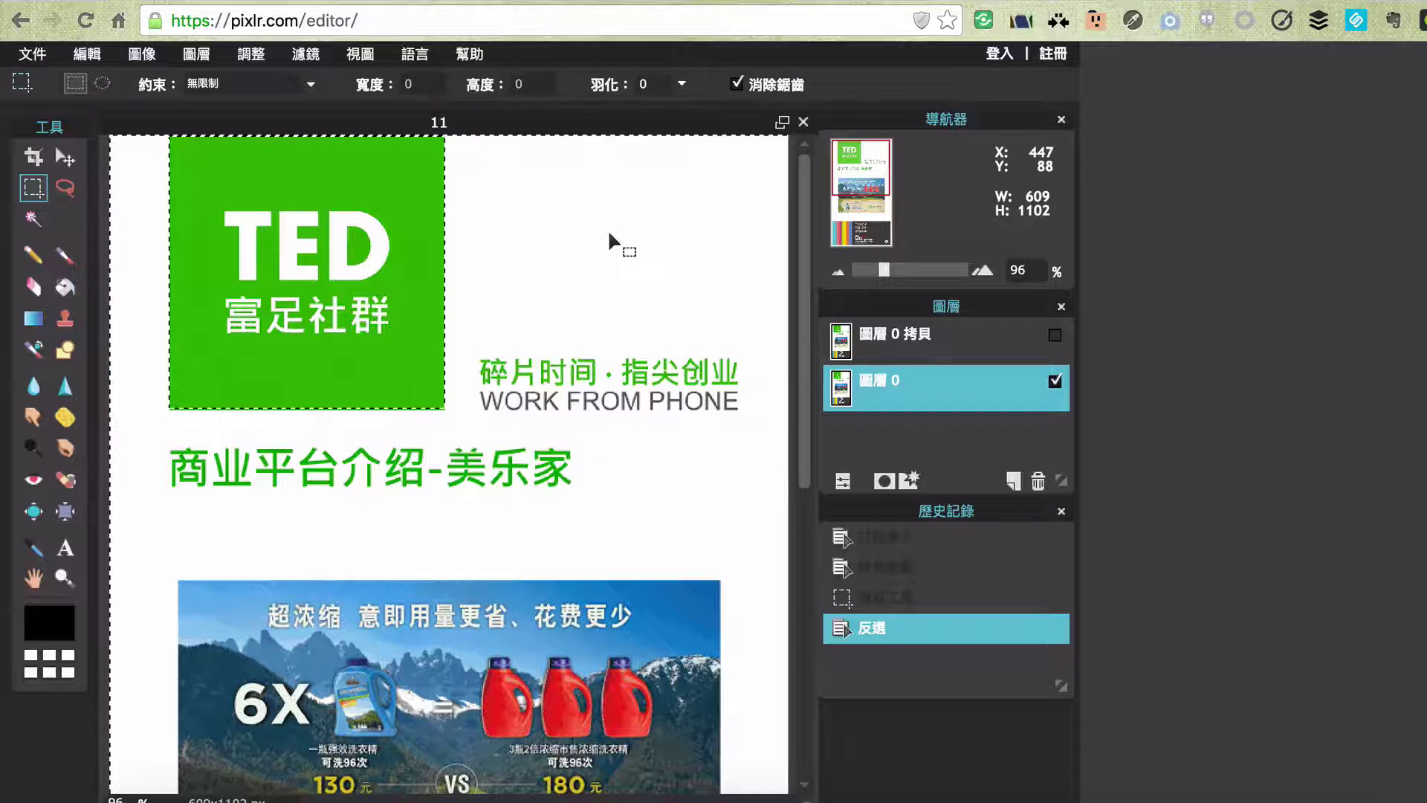
{"action": "key", "text": "Delete"}
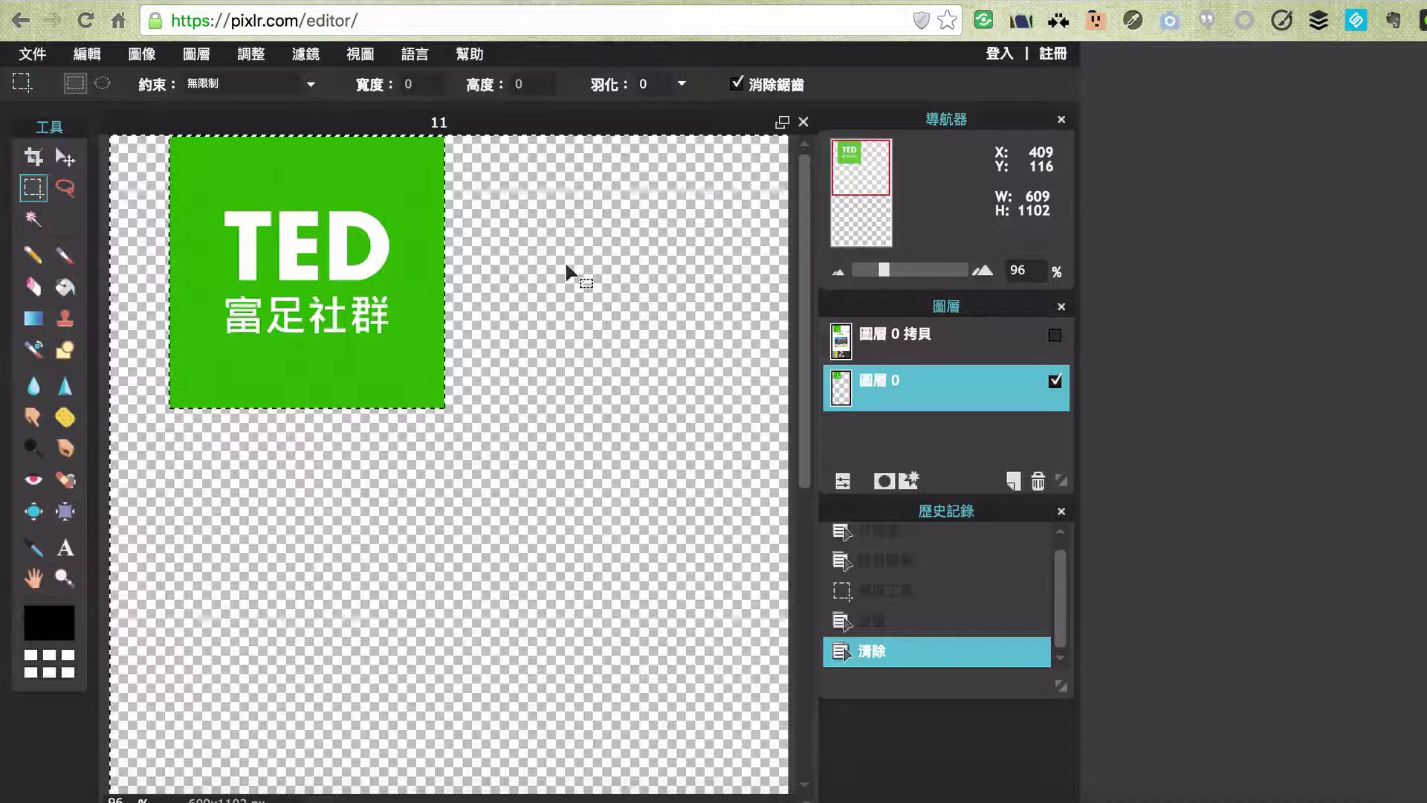
Undo the clears in History, then crop the canvas to the 246×243 px logo selection
{"action": "left_click", "coordinate": [911, 628]}
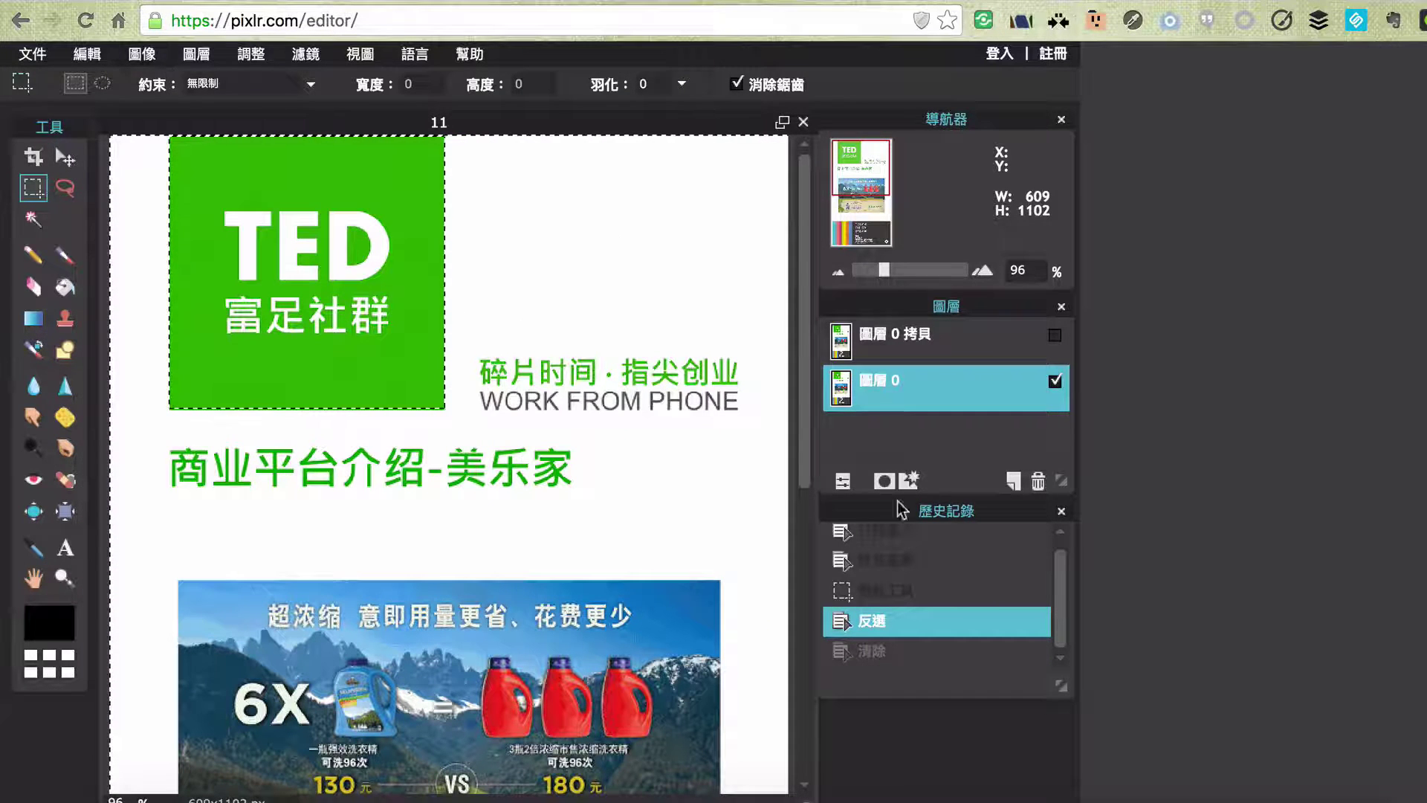
{"action": "left_click", "coordinate": [890, 592]}
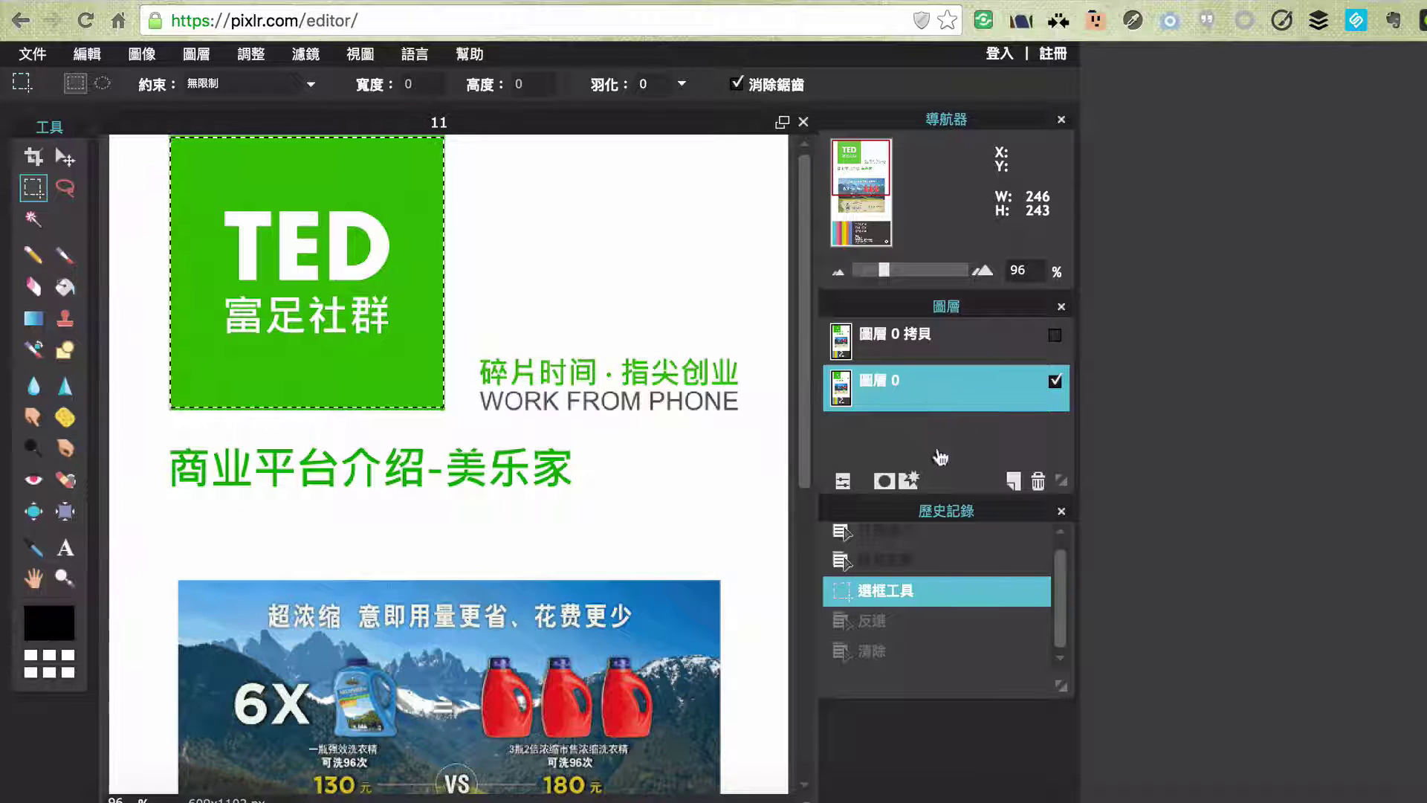
{"action": "key", "text": "Delete"}
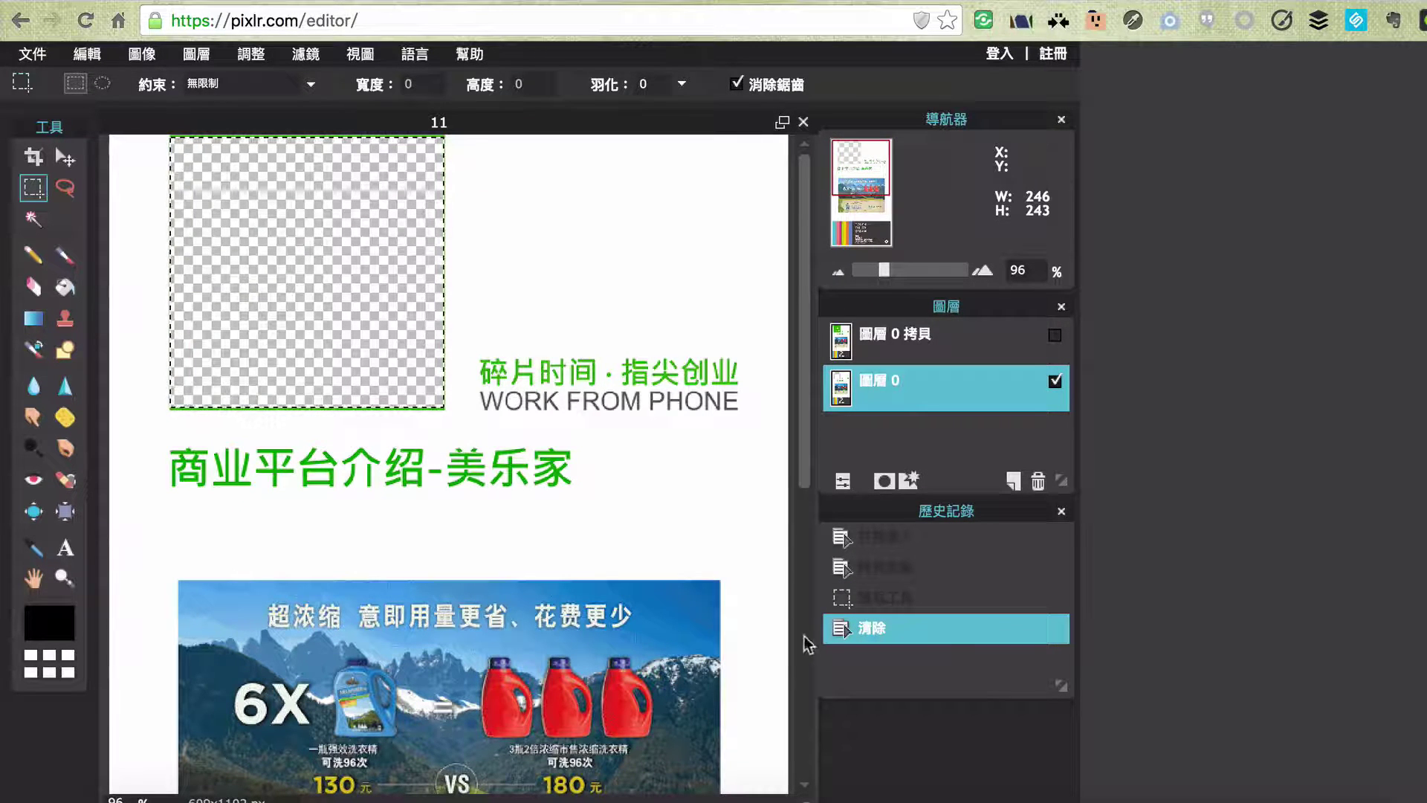
{"action": "left_click", "coordinate": [904, 601]}
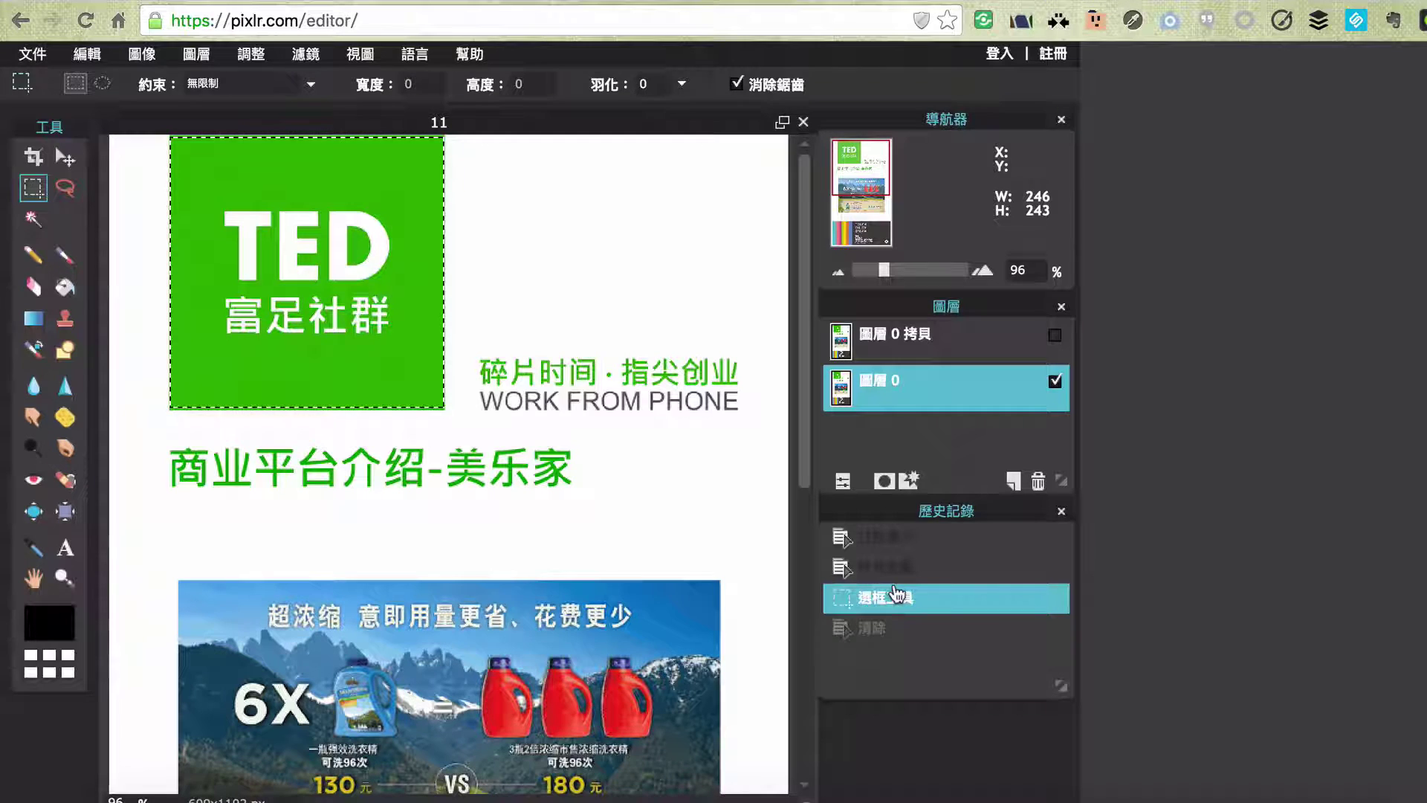
{"action": "left_click", "coordinate": [142, 54]}
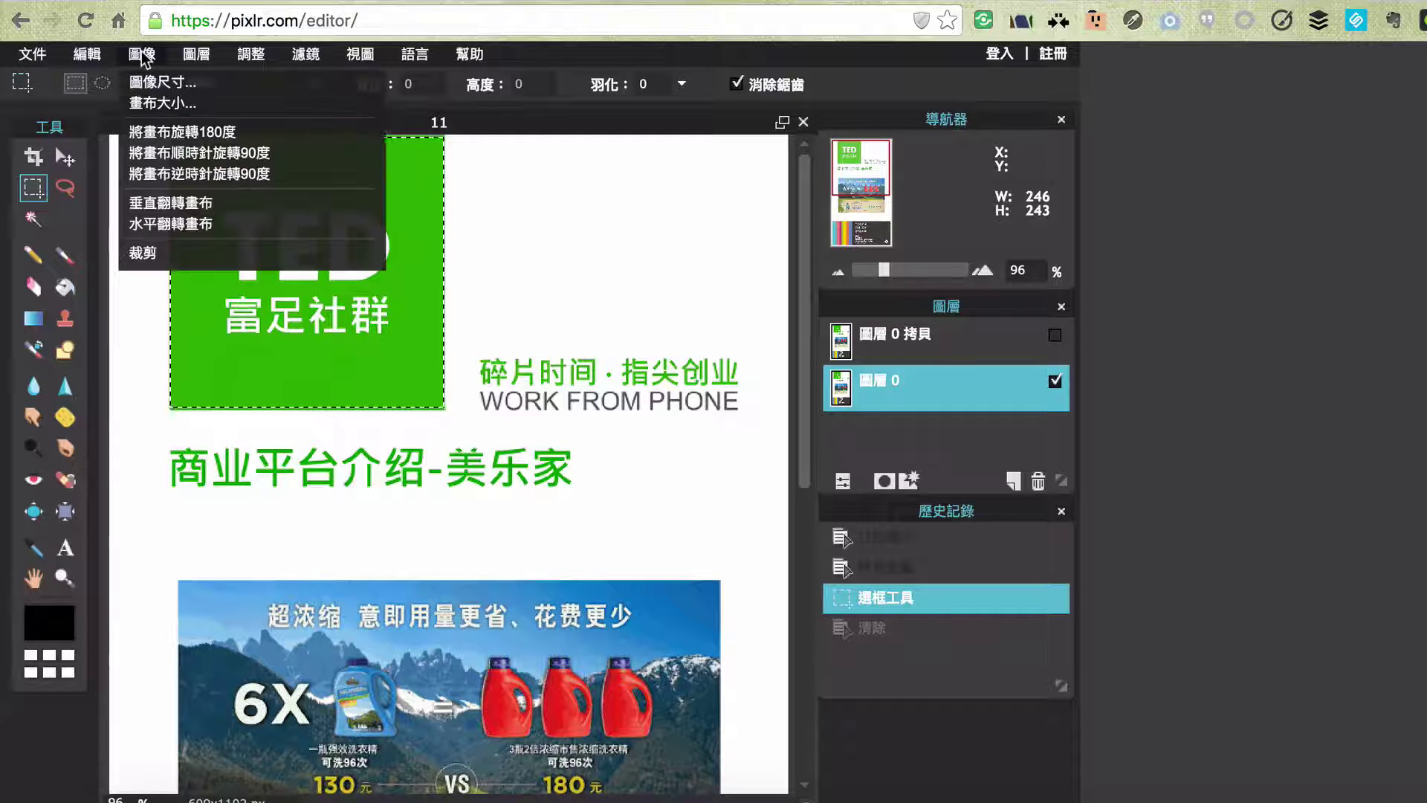
{"action": "left_click", "coordinate": [167, 245]}
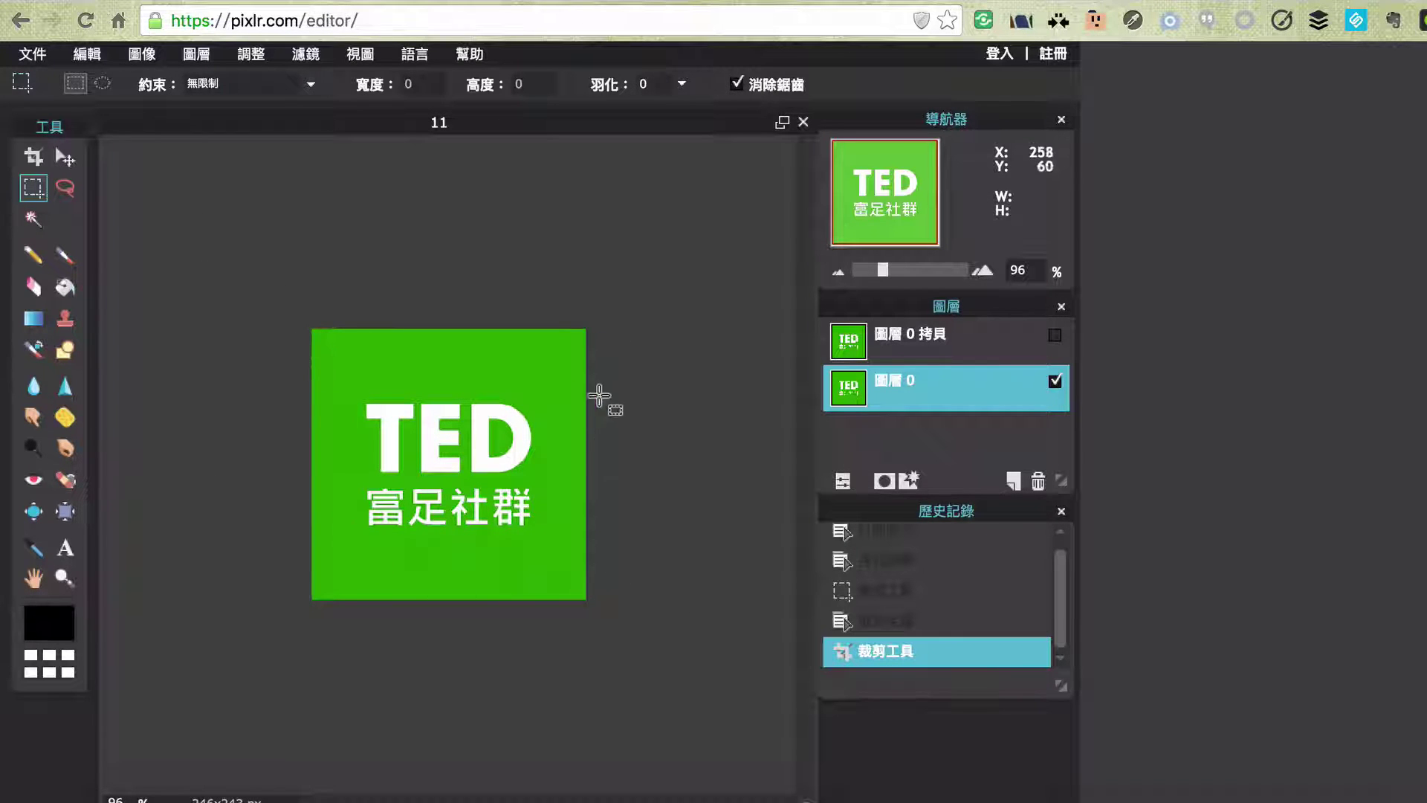
Revert the crop in History to restore the full 609×1102 px poster
{"action": "left_click", "coordinate": [38, 59]}
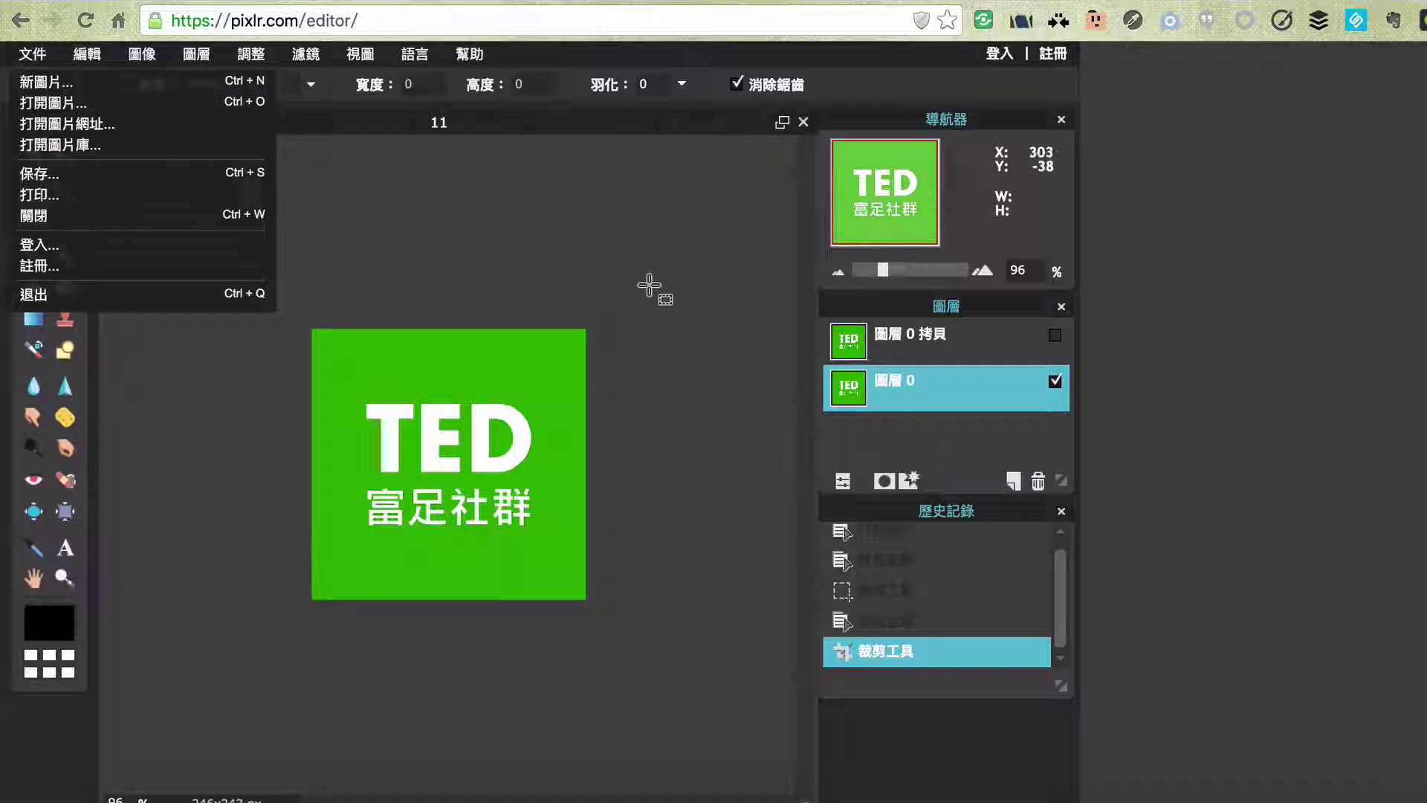
{"action": "left_click", "coordinate": [32, 54]}
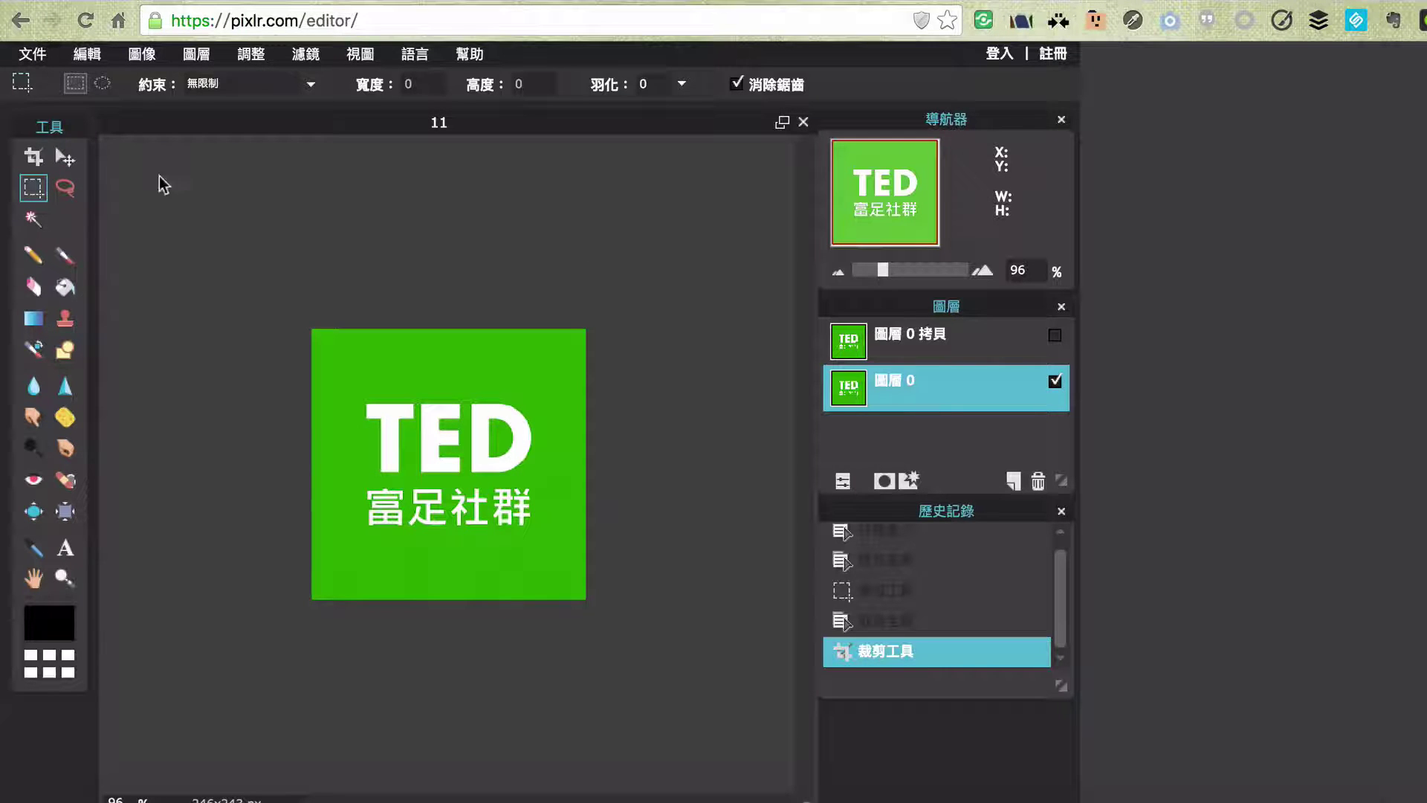
{"action": "left_click", "coordinate": [922, 623]}
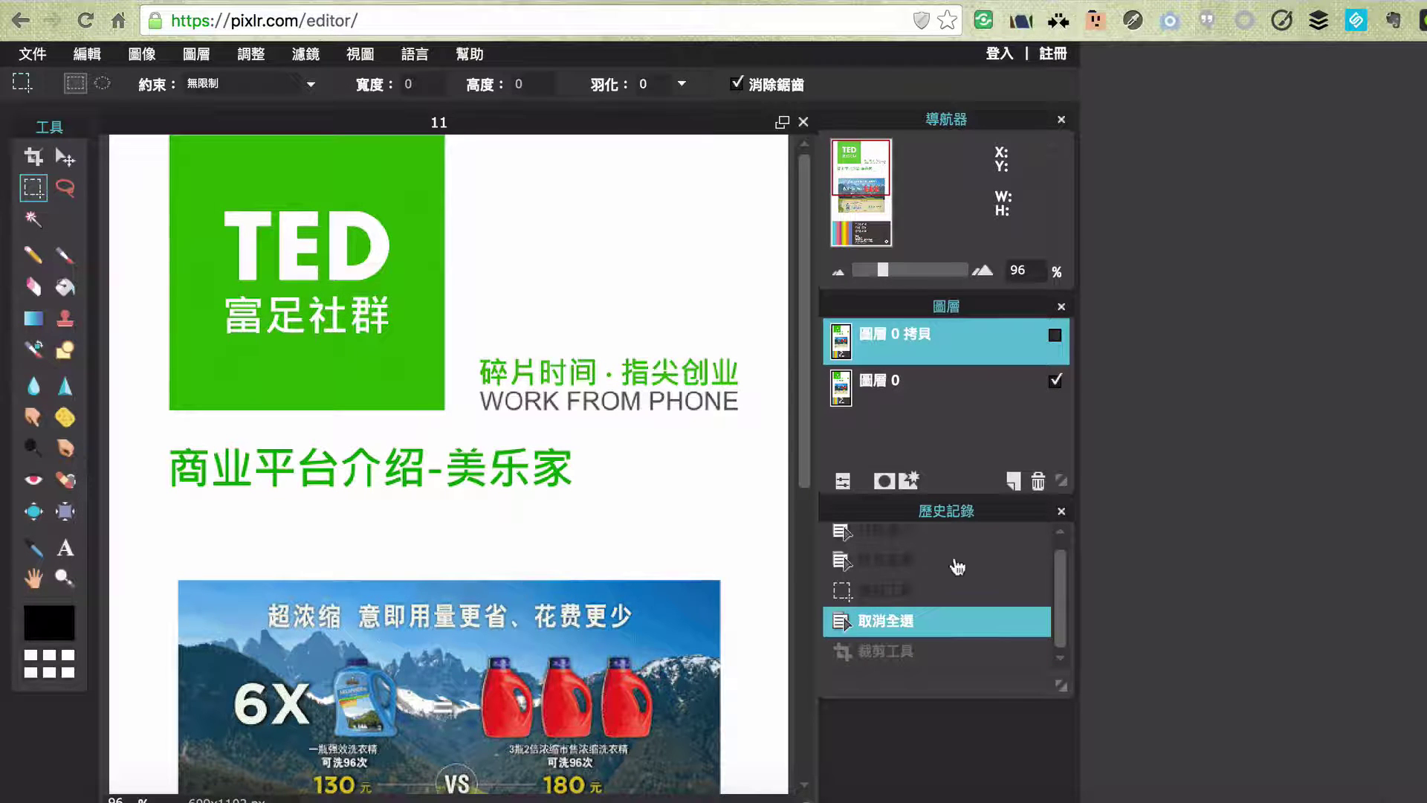
On layer 圖層 0, select a small patch of blue sky at the photo's top-right
{"action": "left_click", "coordinate": [922, 394]}
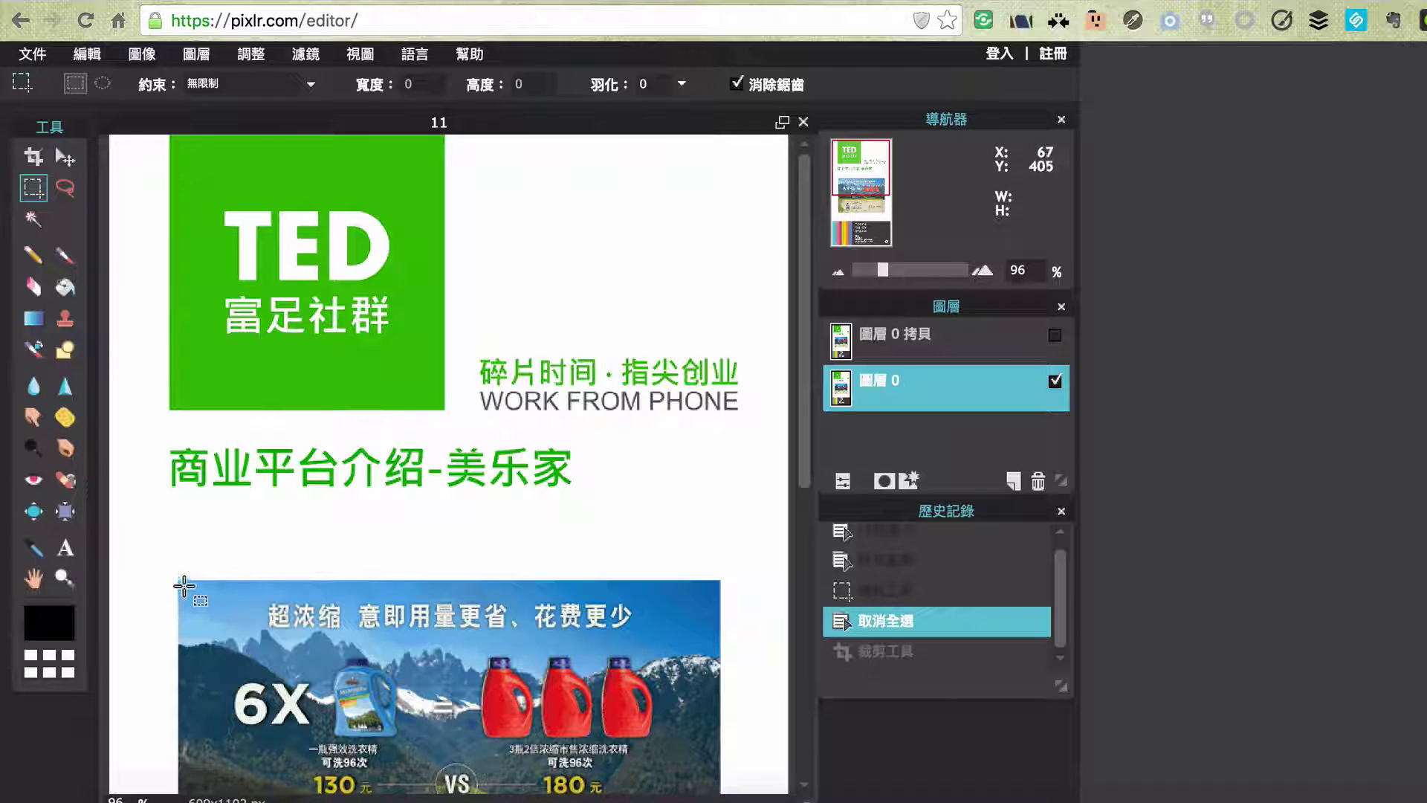
{"action": "left_click_drag", "start_coordinate": [690, 583], "coordinate": [715, 639]}
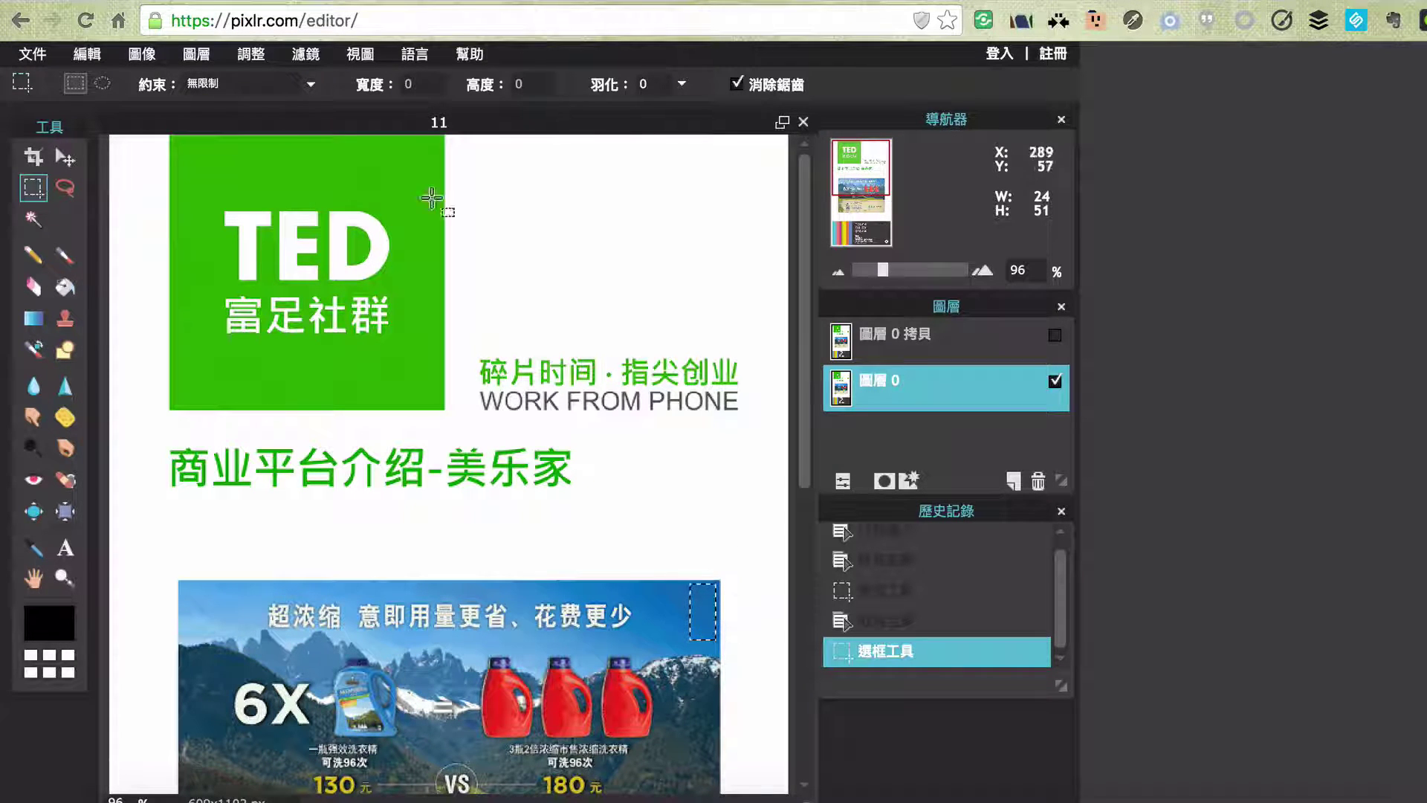
{"action": "left_click", "coordinate": [143, 55]}
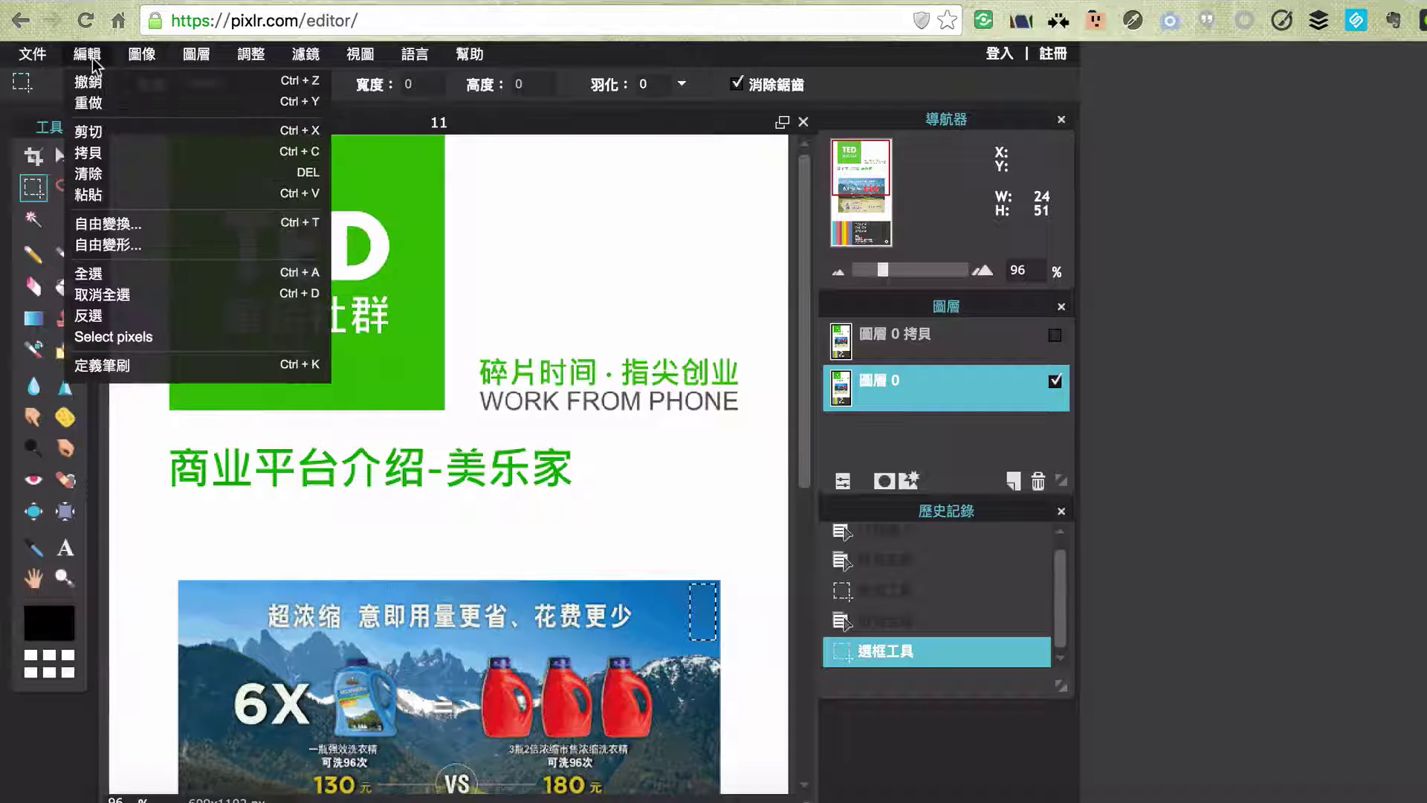
{"action": "mouse_move", "coordinate": [87, 53]}
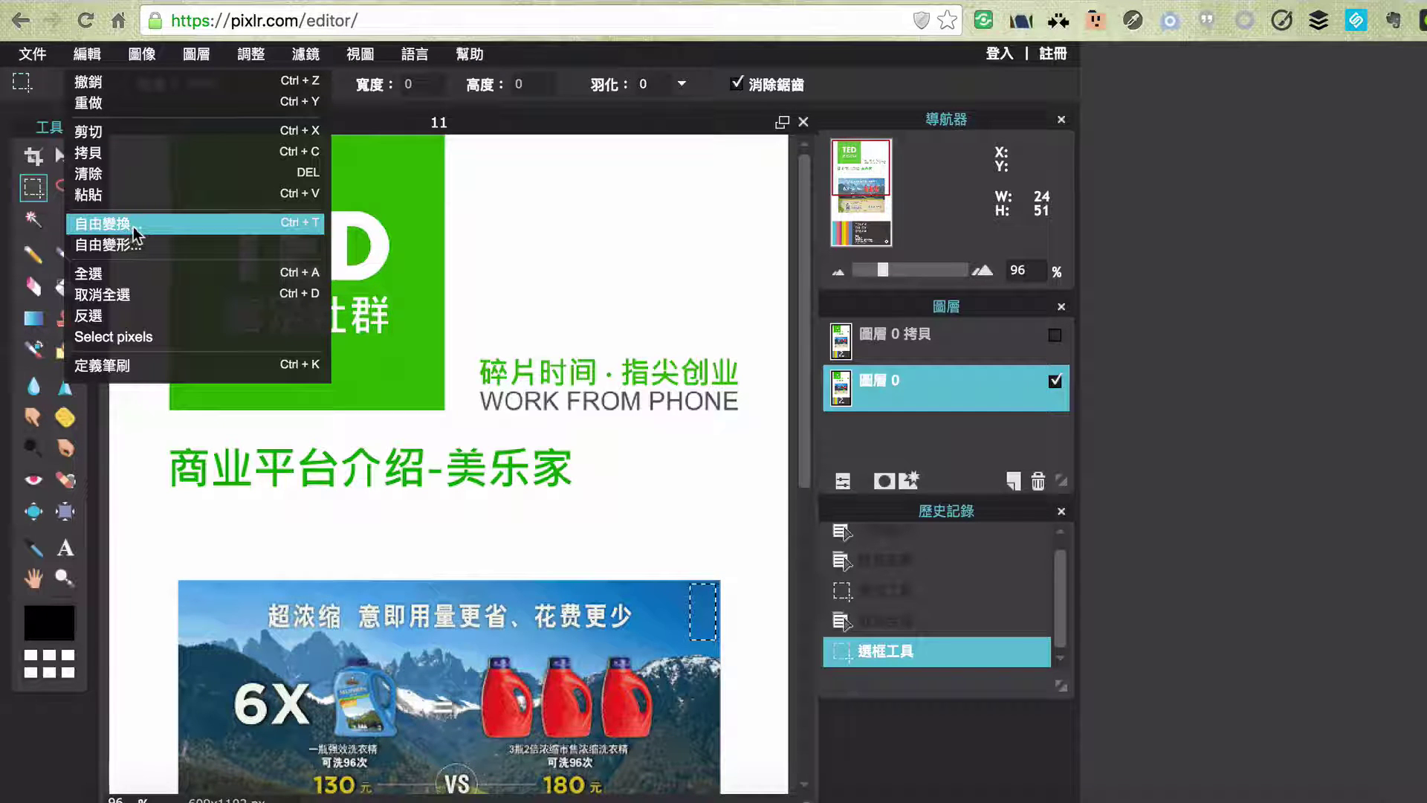
{"action": "left_click", "coordinate": [292, 230]}
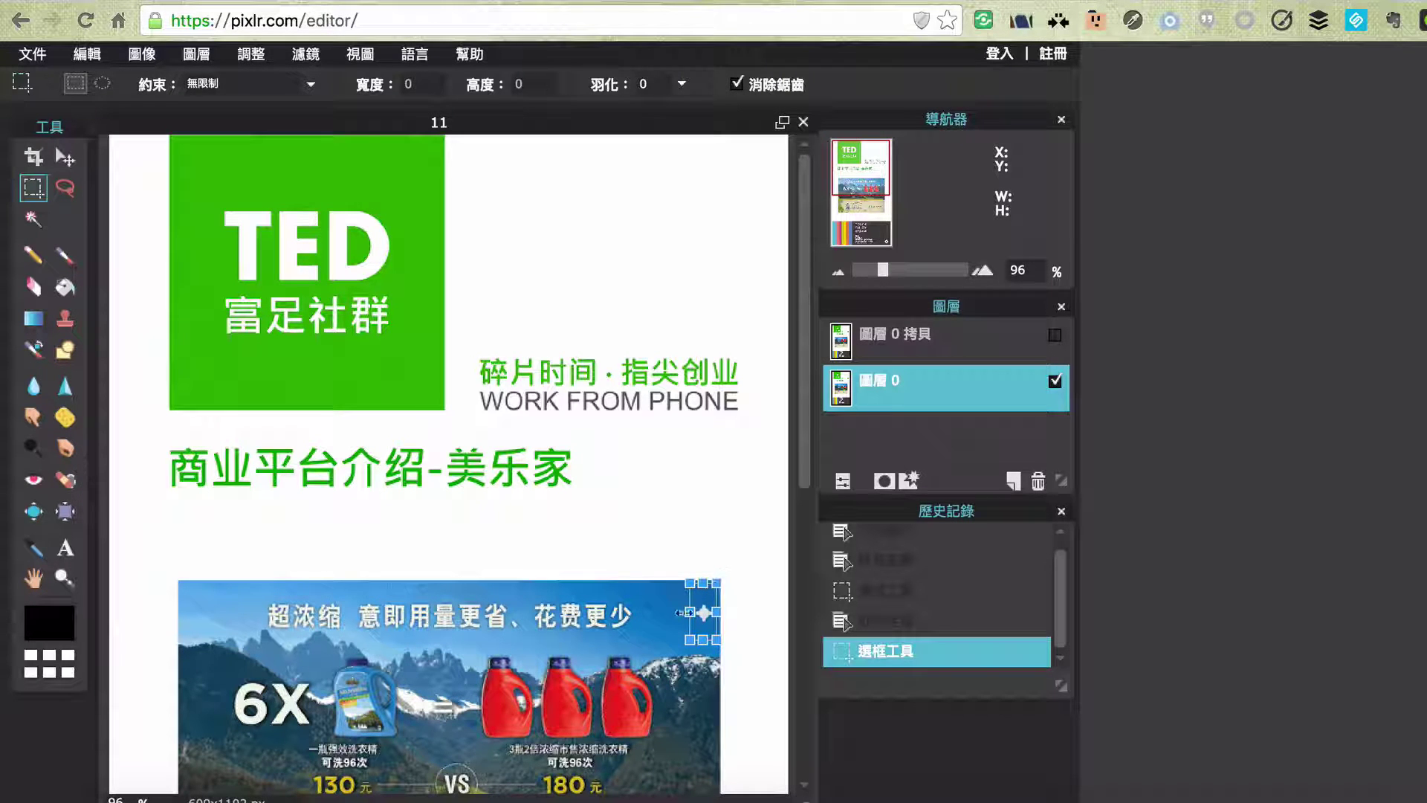
{"action": "left_click_drag", "start_coordinate": [678, 614], "coordinate": [282, 583]}
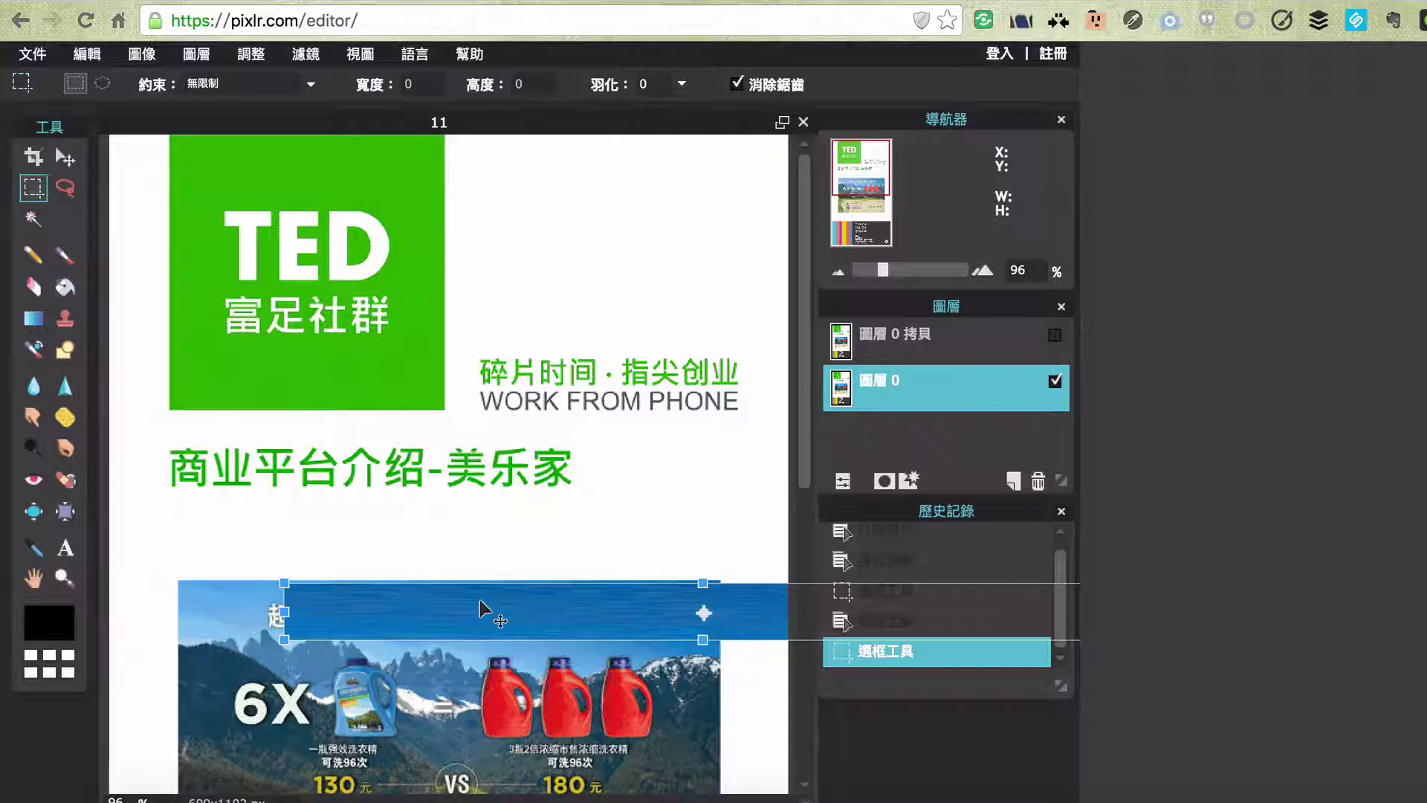
{"action": "mouse_move", "coordinate": [287, 607]}
{"action": "left_mouse_down"}
{"action": "mouse_move", "coordinate": [589, 630]}
{"action": "mouse_move", "coordinate": [690, 617]}
{"action": "left_mouse_up"}
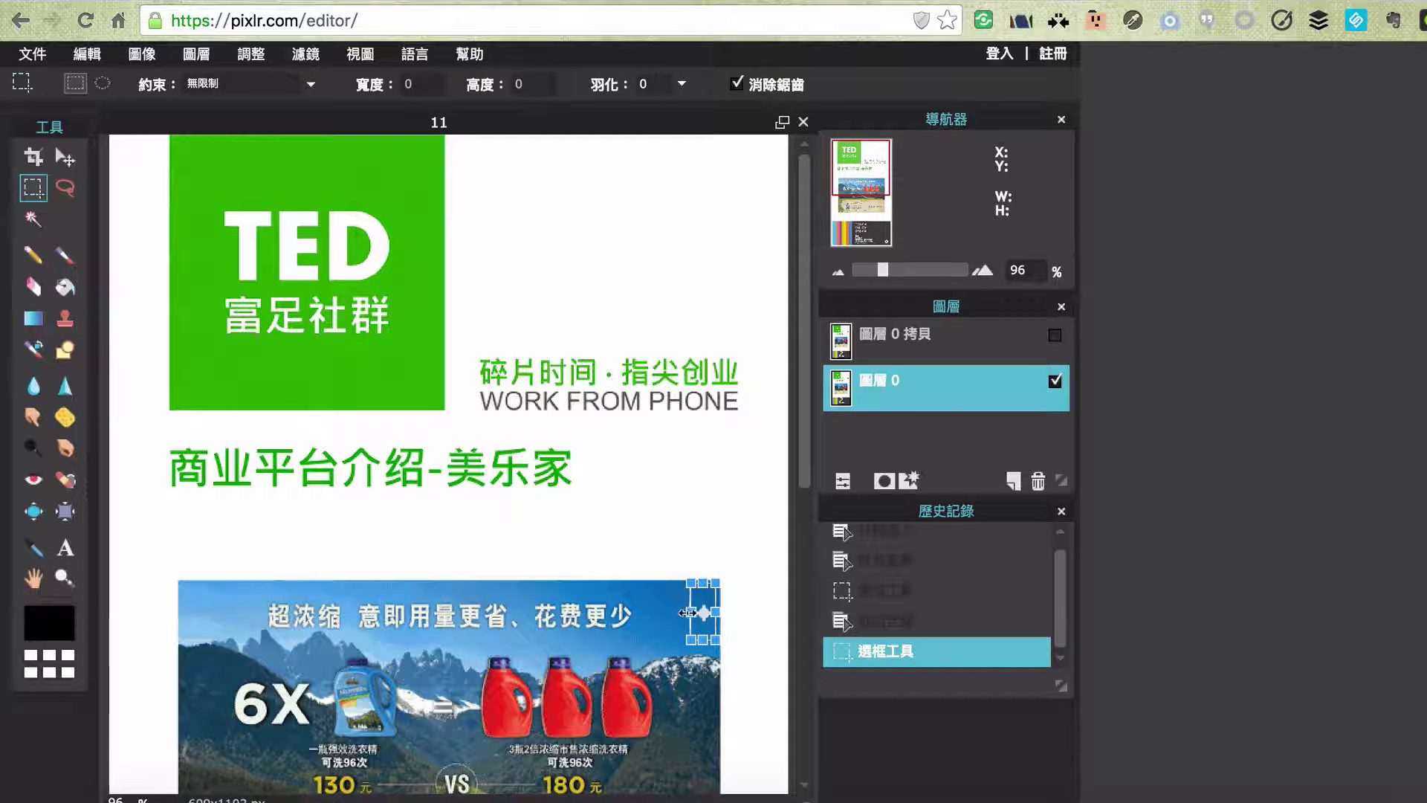
{"action": "mouse_move", "coordinate": [684, 612]}
{"action": "left_mouse_down"}
{"action": "mouse_move", "coordinate": [464, 619]}
{"action": "mouse_move", "coordinate": [481, 619]}
{"action": "left_mouse_up"}
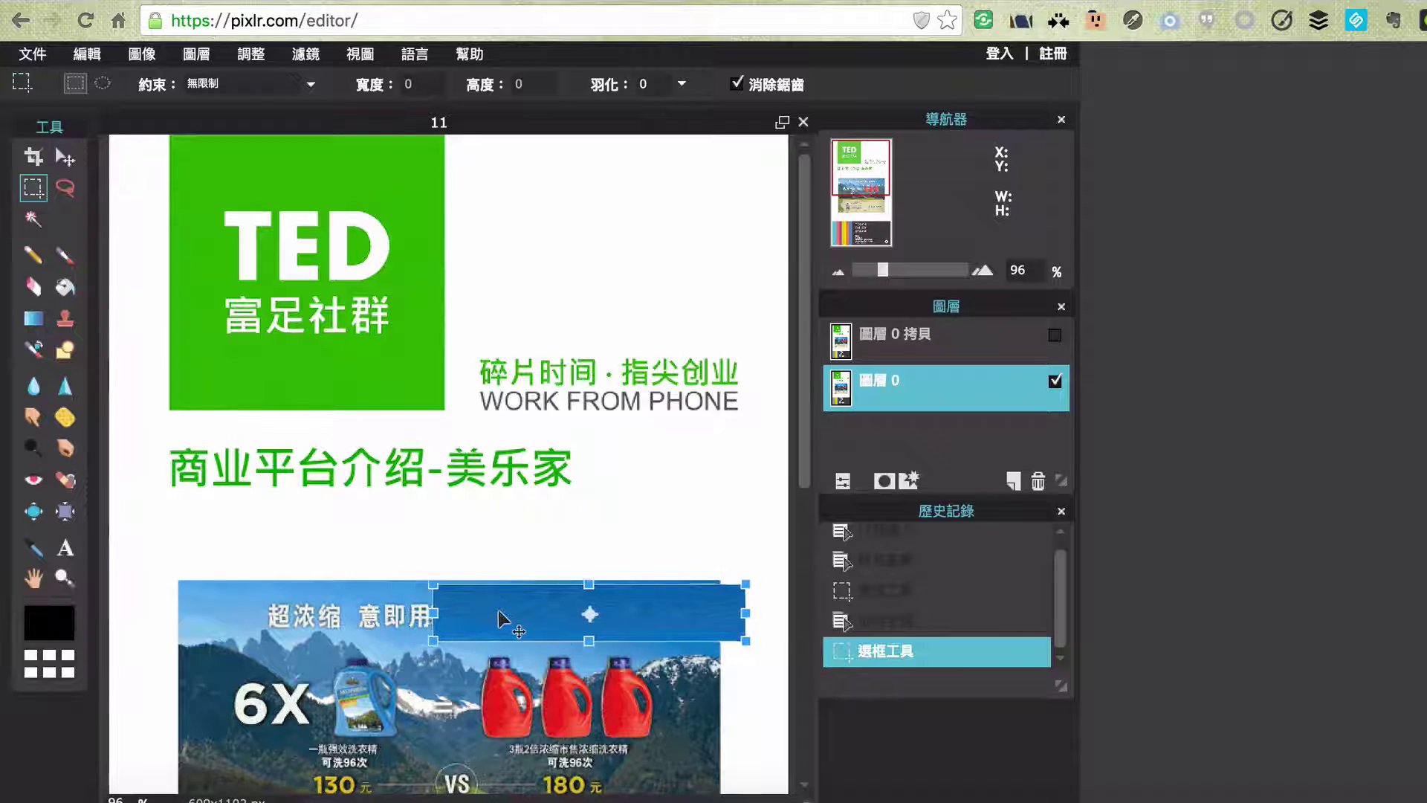
{"action": "mouse_move", "coordinate": [481, 618]}
{"action": "left_mouse_down"}
{"action": "mouse_move", "coordinate": [515, 619]}
{"action": "mouse_move", "coordinate": [472, 619]}
{"action": "left_mouse_up"}
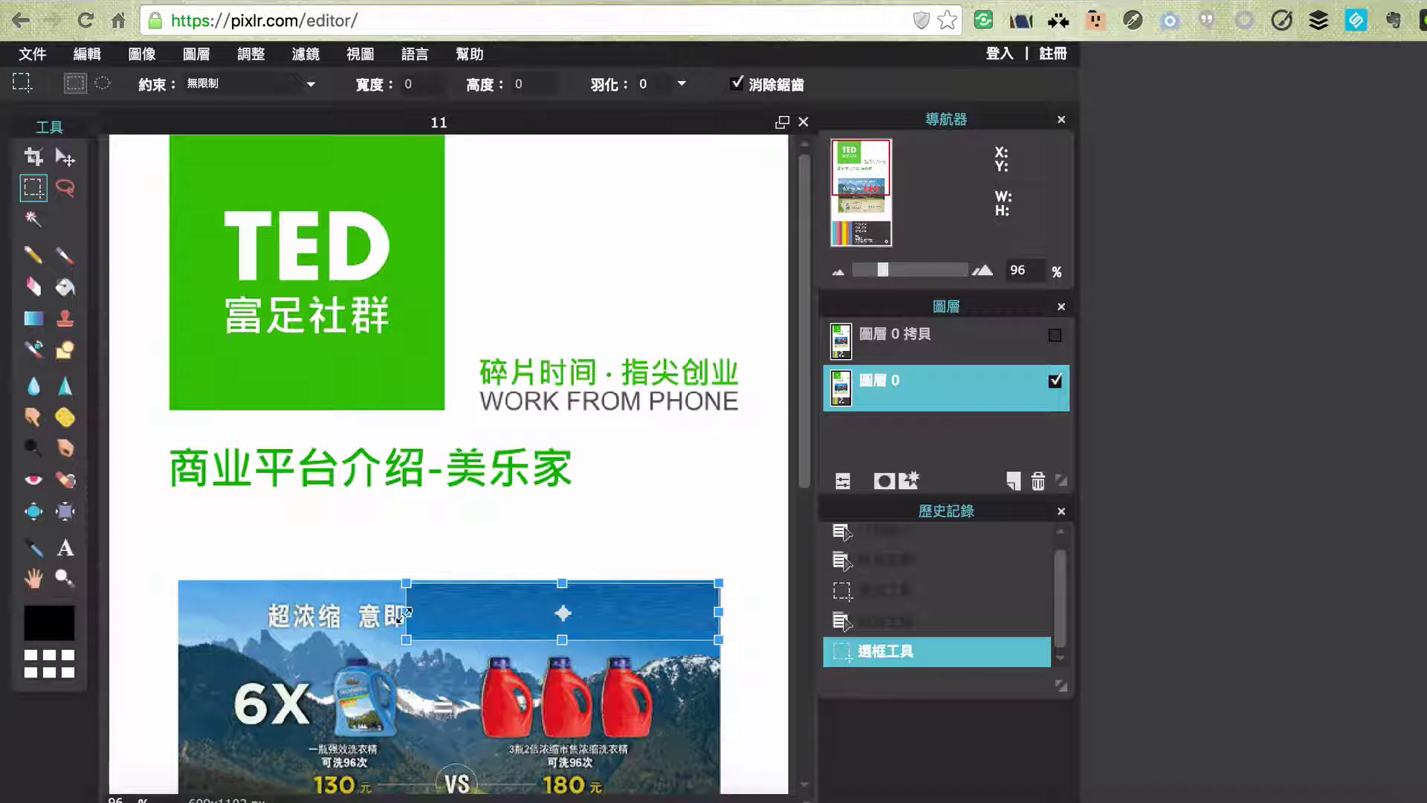
{"action": "left_click_drag", "start_coordinate": [406, 613], "coordinate": [235, 612]}
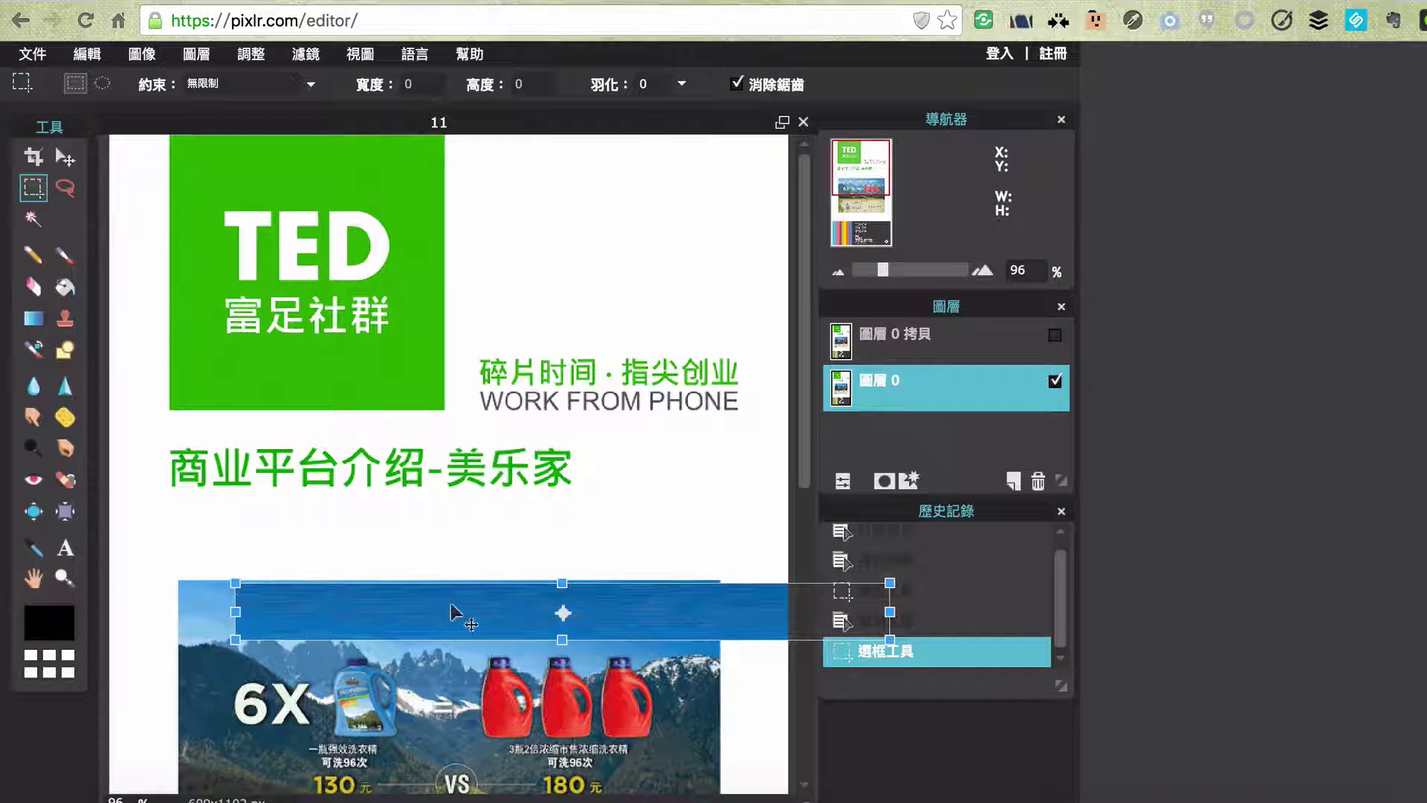
{"action": "left_click_drag", "start_coordinate": [598, 620], "coordinate": [543, 622]}
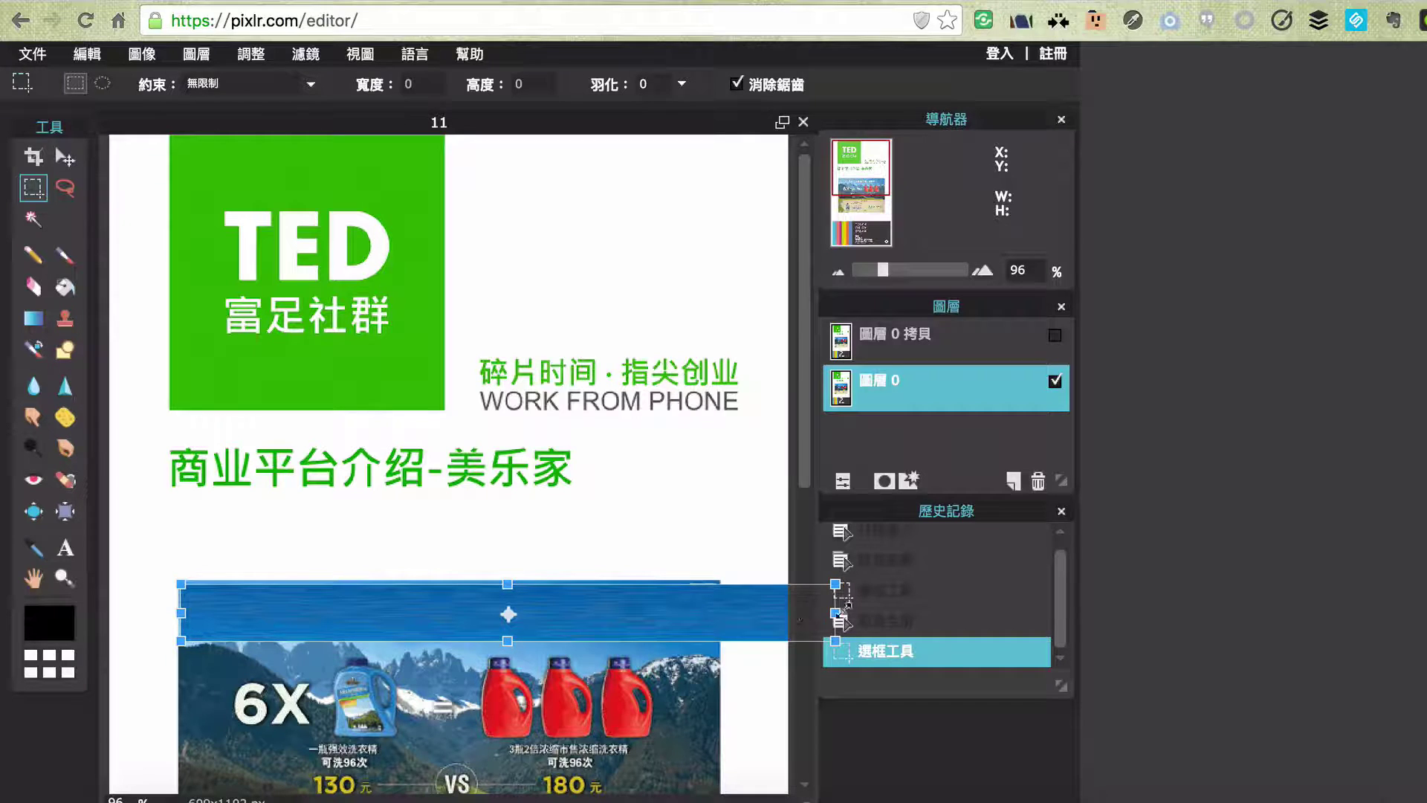
{"action": "left_click_drag", "start_coordinate": [836, 614], "coordinate": [715, 614]}
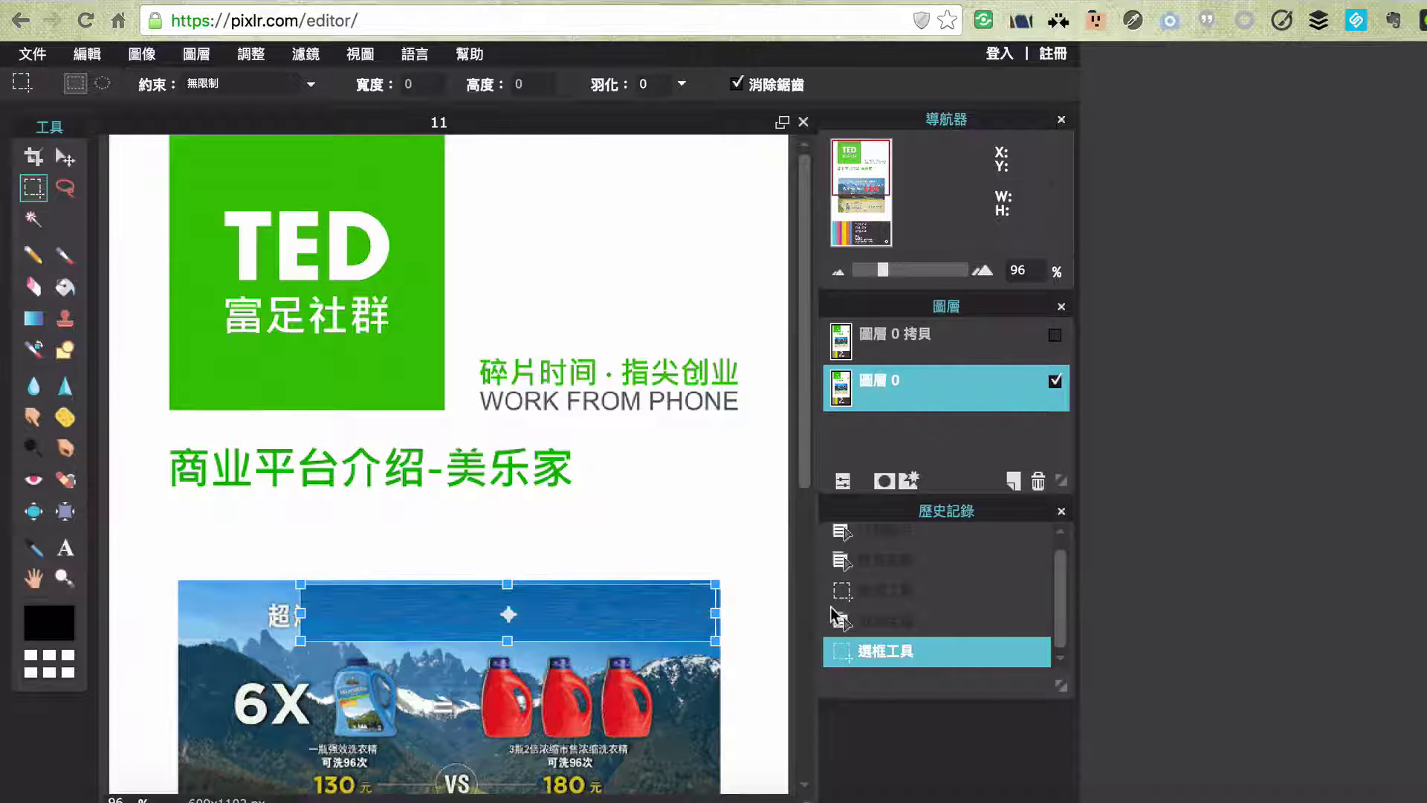
{"action": "key", "text": "Escape"}
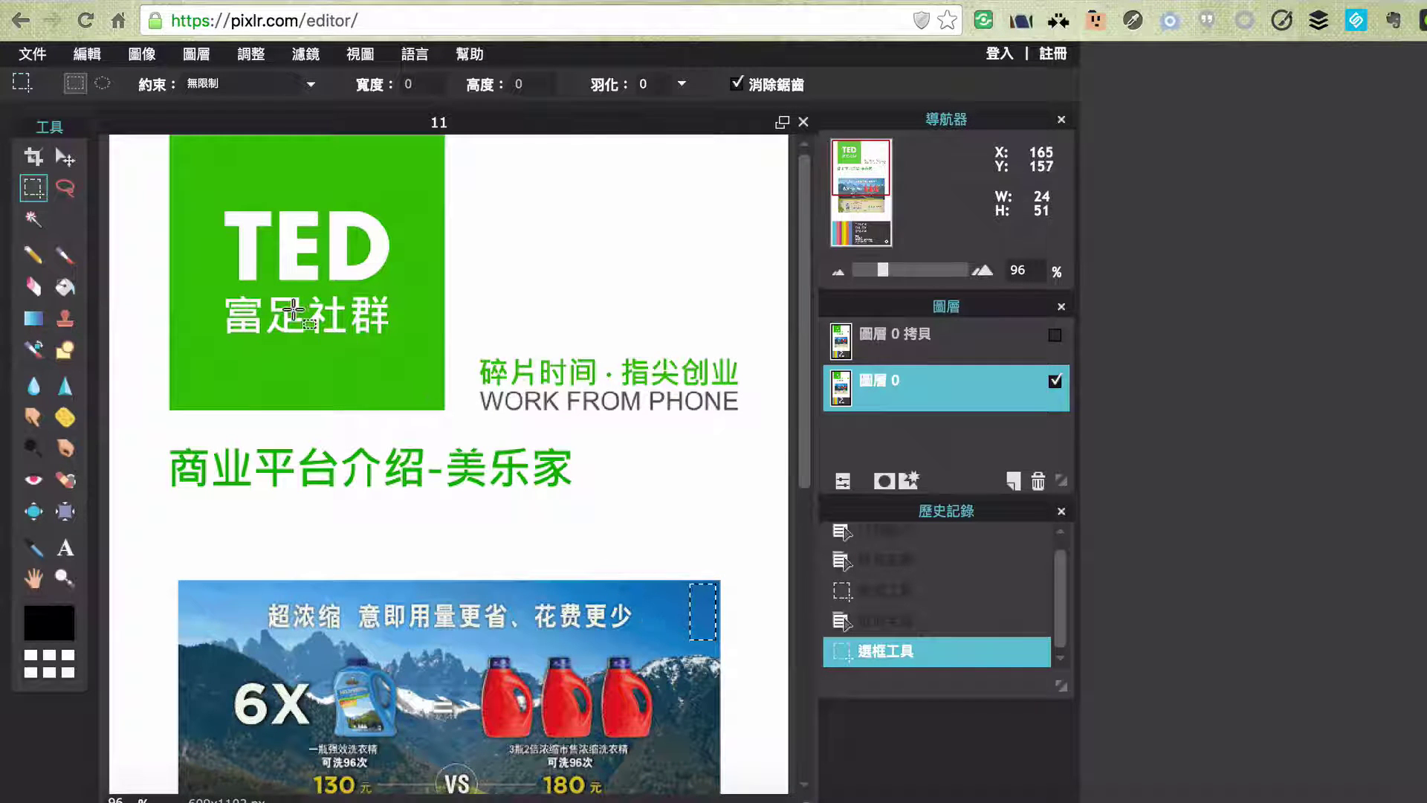
Select a strip of plain green just below 富足社群 in the TED block
{"action": "left_click", "coordinate": [200, 353]}
{"action": "left_click_drag", "start_coordinate": [200, 353], "coordinate": [425, 383]}
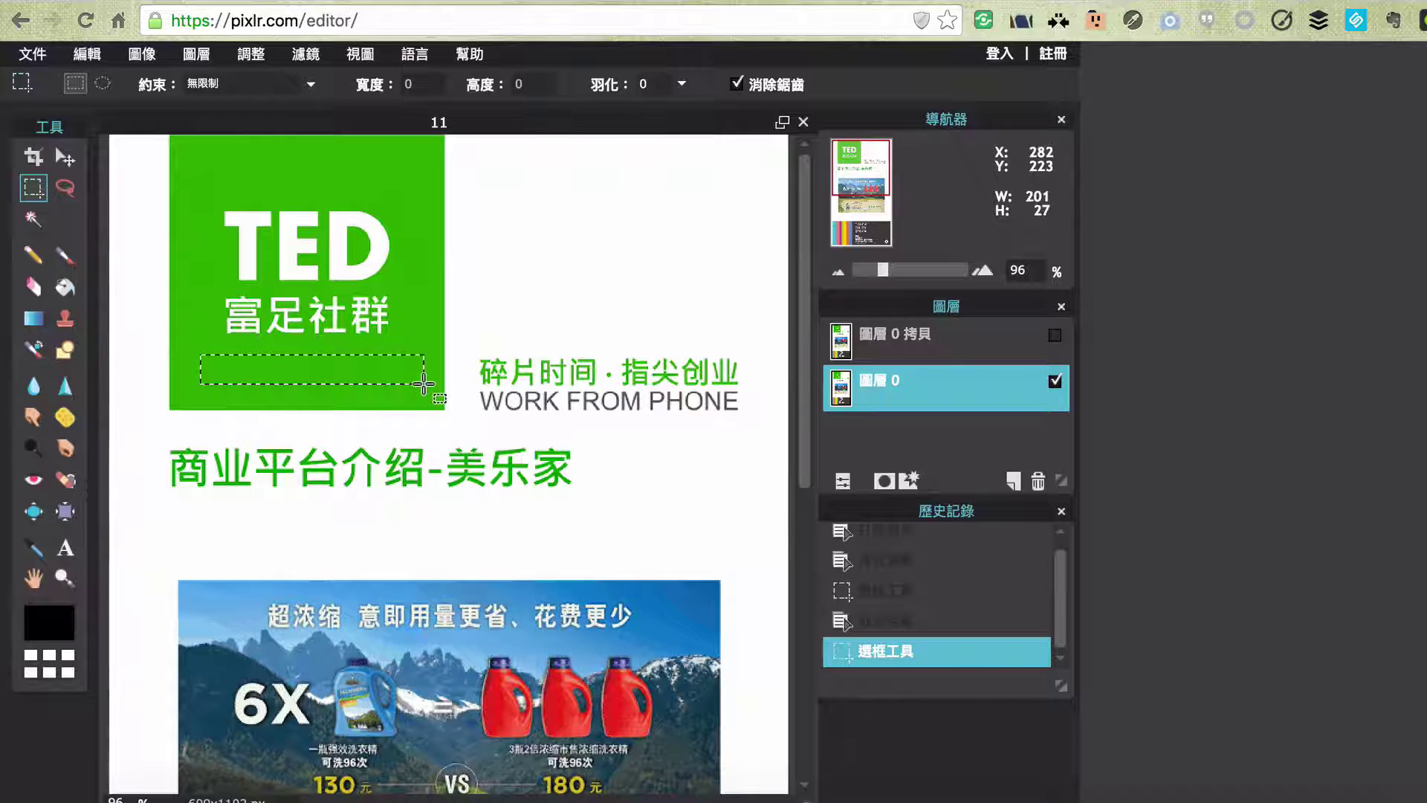
{"action": "key", "text": "ctrl+t"}
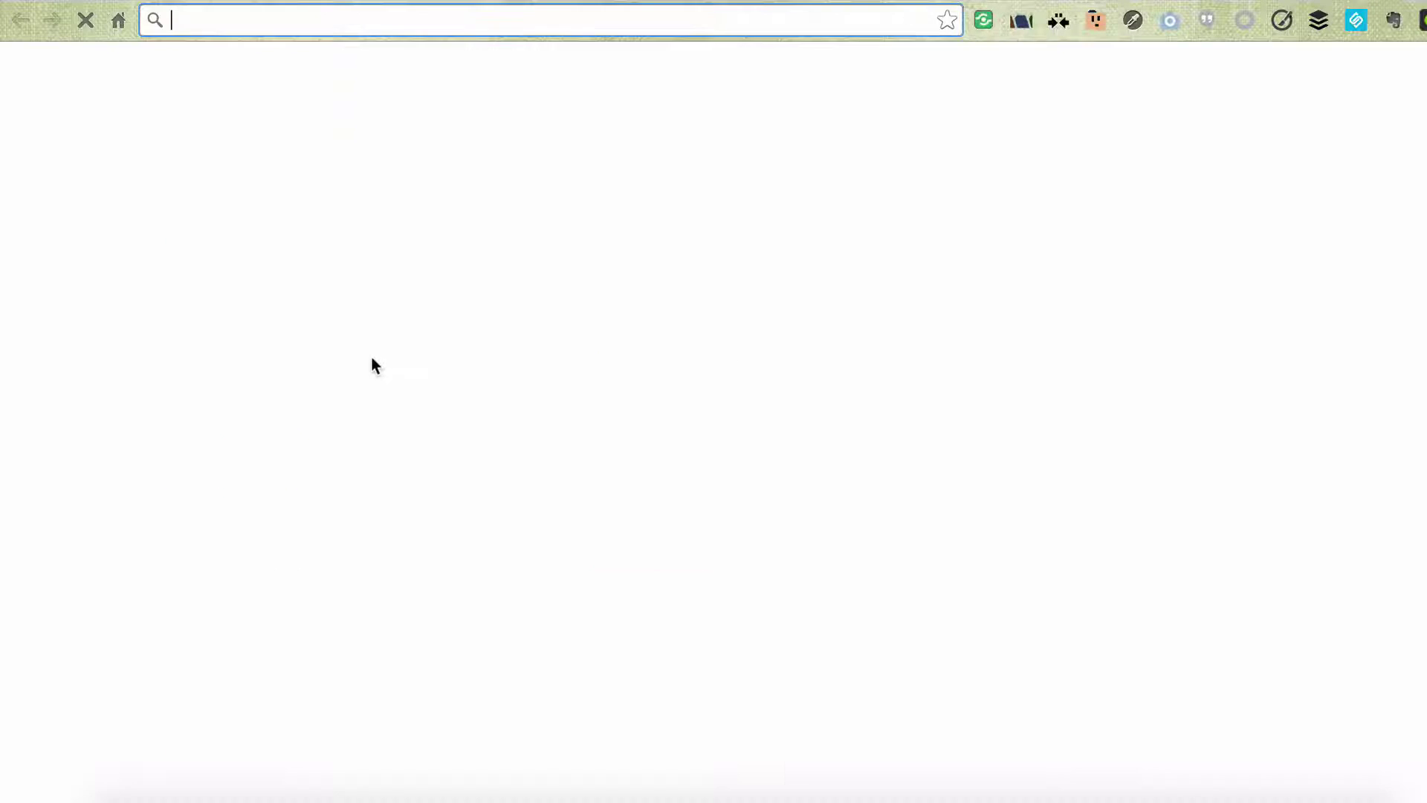
{"action": "key", "text": "ctrl+w"}
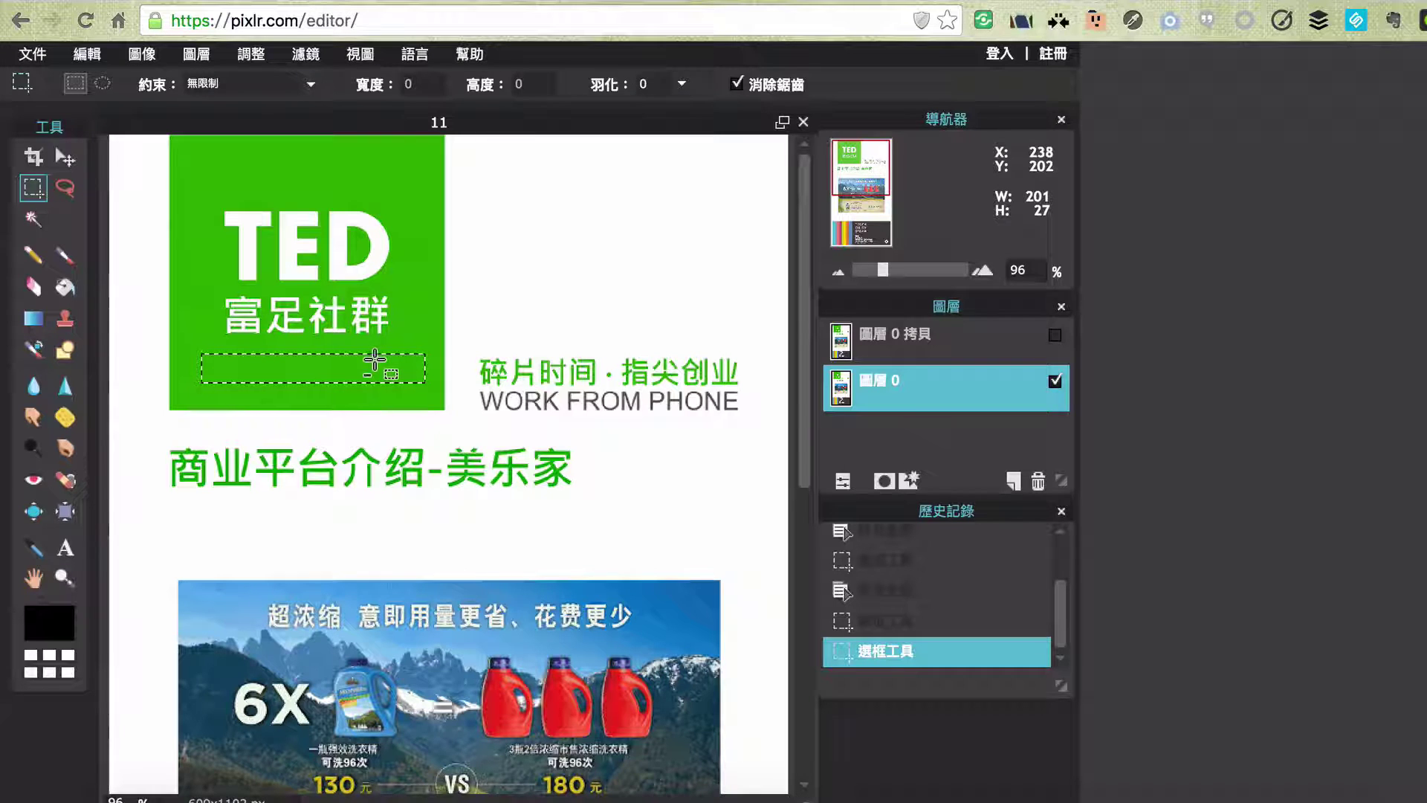
Try stretching the green strip up over the text, undo it, and reselect the 201×27 strip
{"action": "key", "text": "ctrl+t"}
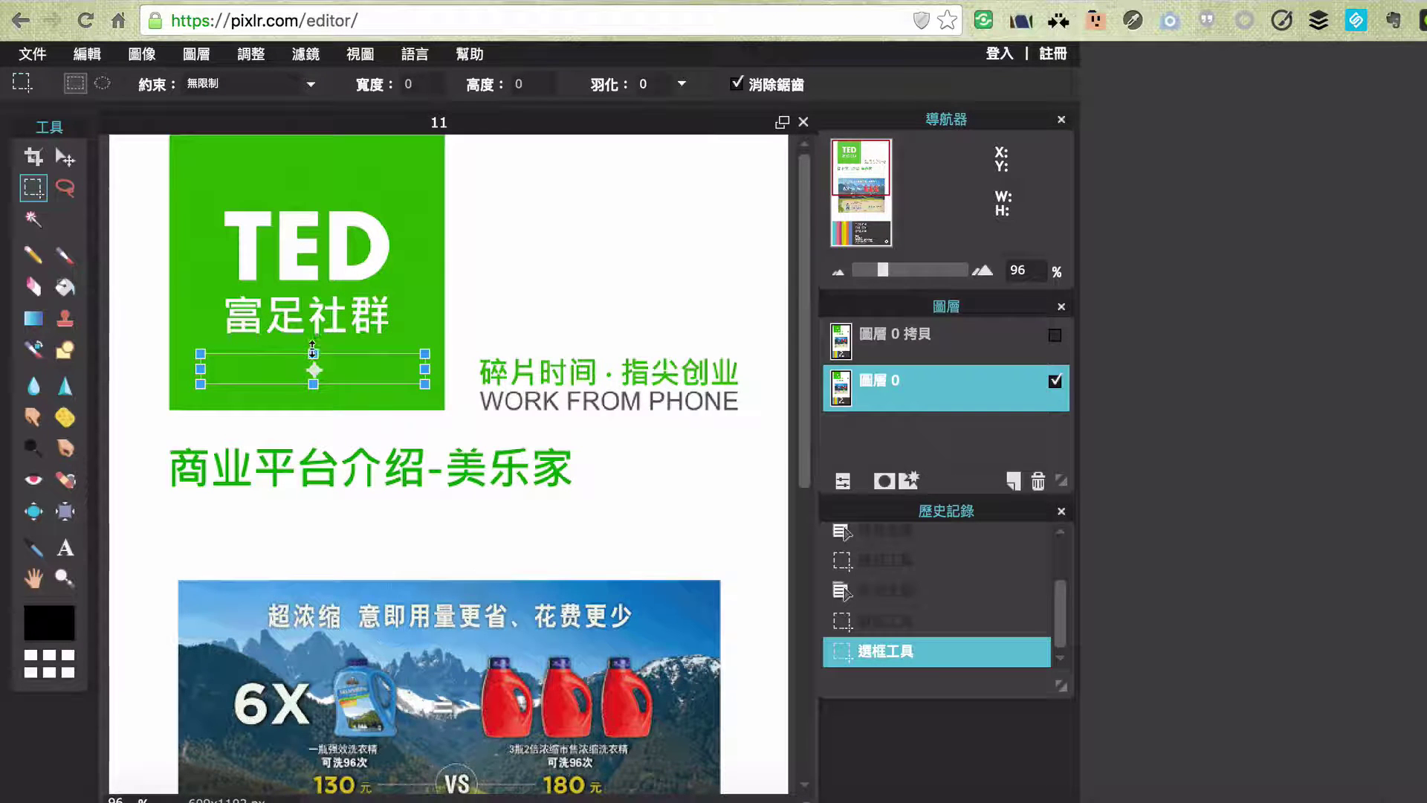
{"action": "left_click_drag", "start_coordinate": [312, 349], "coordinate": [313, 262]}
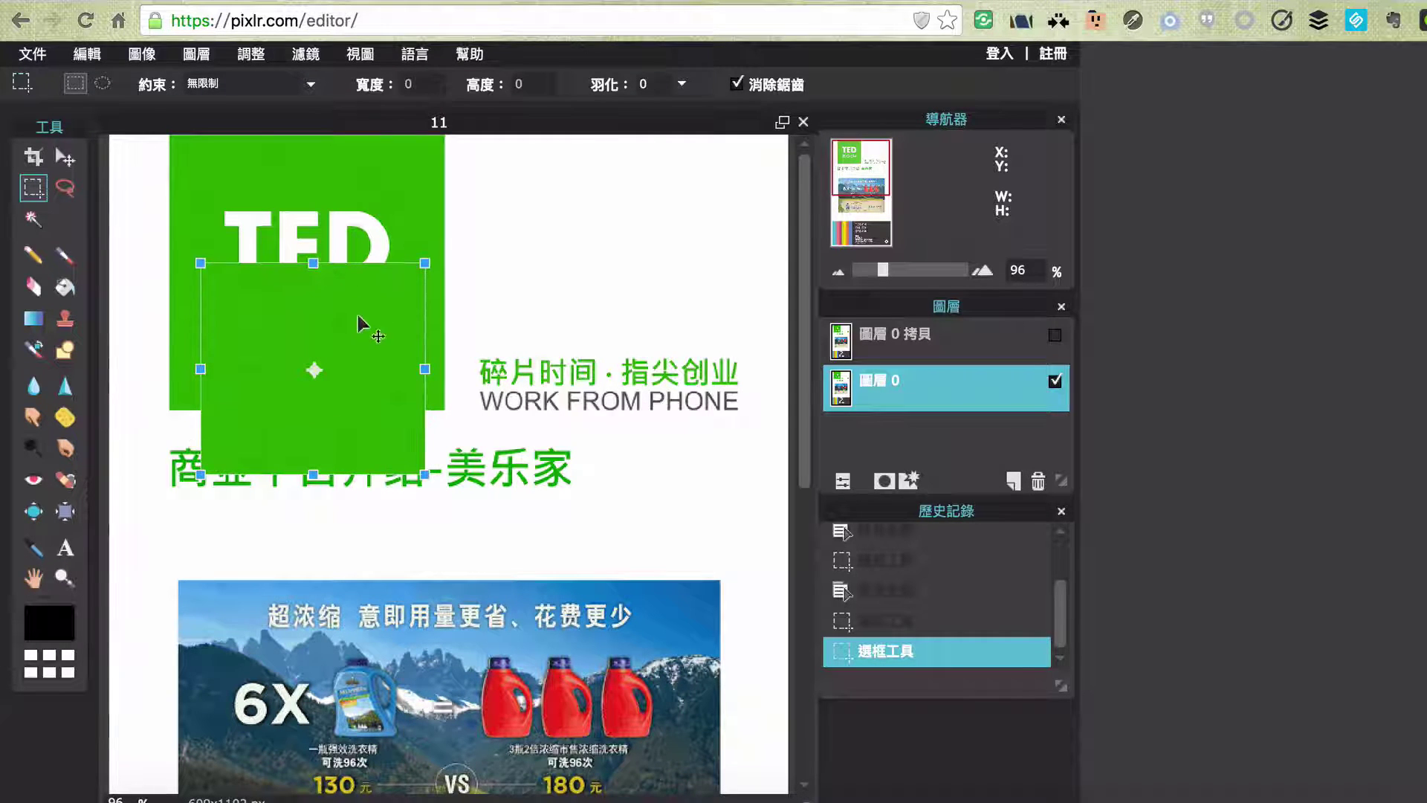
{"action": "left_click_drag", "start_coordinate": [358, 317], "coordinate": [358, 240]}
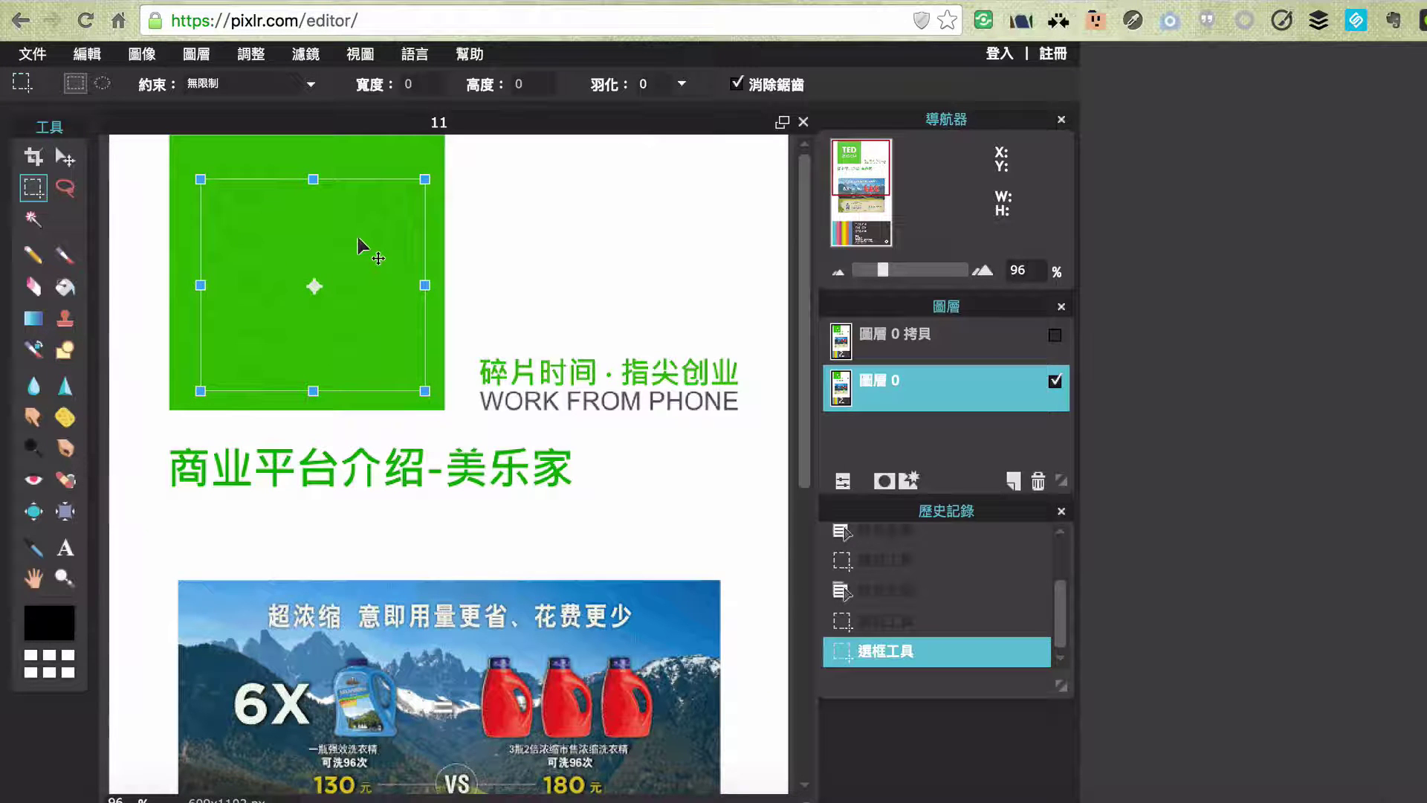
{"action": "left_click", "coordinate": [434, 348]}
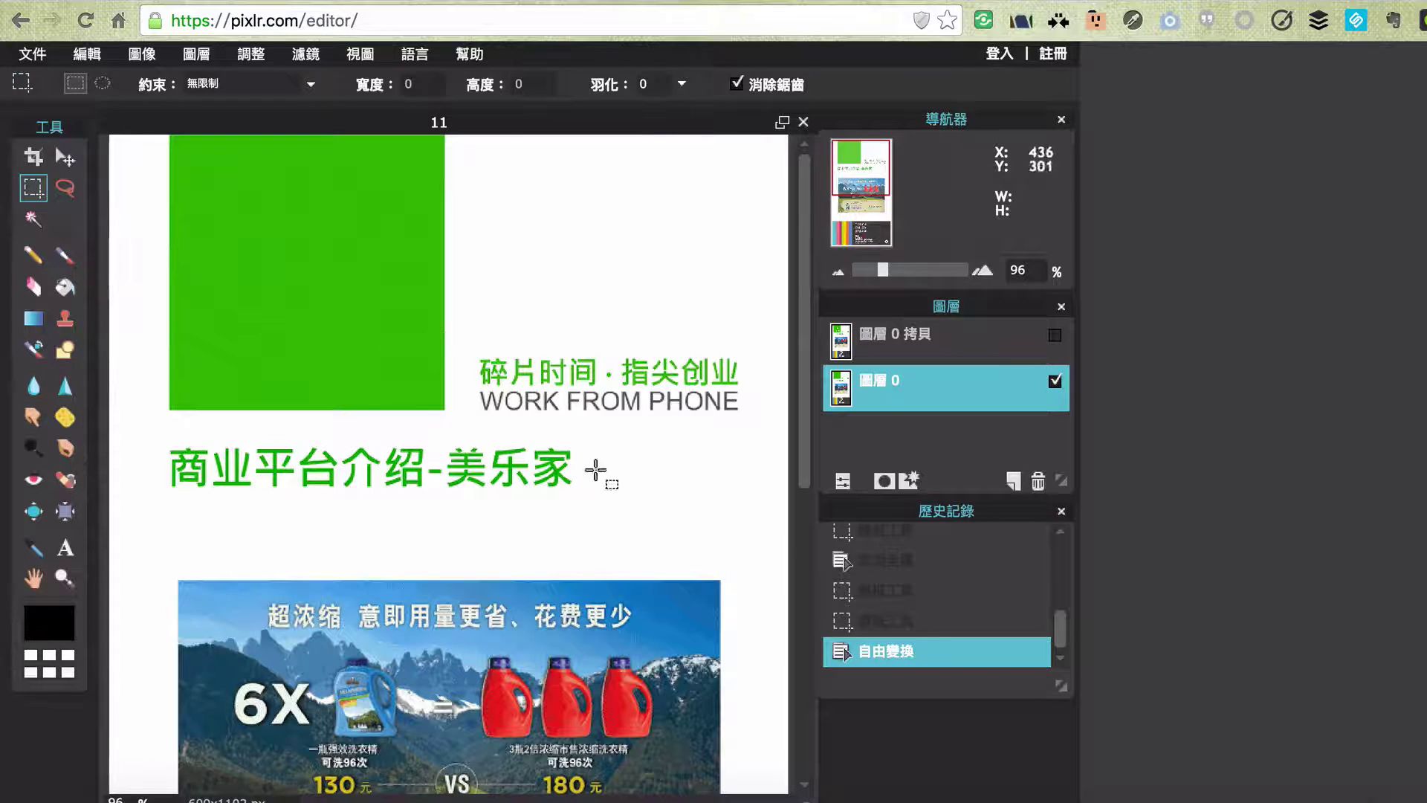
{"action": "left_click", "coordinate": [906, 630]}
{"action": "left_click_drag", "start_coordinate": [202, 354], "coordinate": [425, 382]}
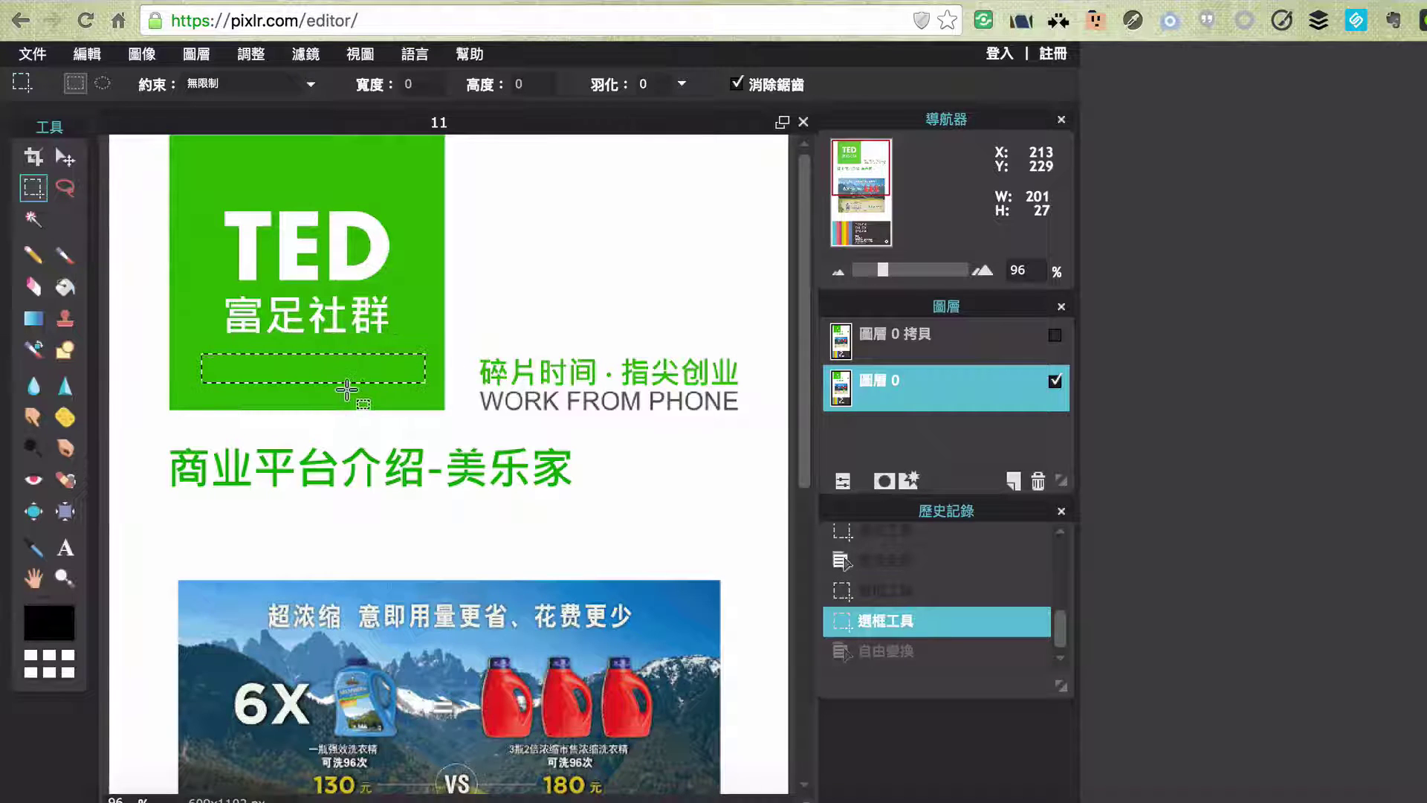
Copy the green strip and paste it as a new layer
{"action": "left_click", "coordinate": [142, 53]}
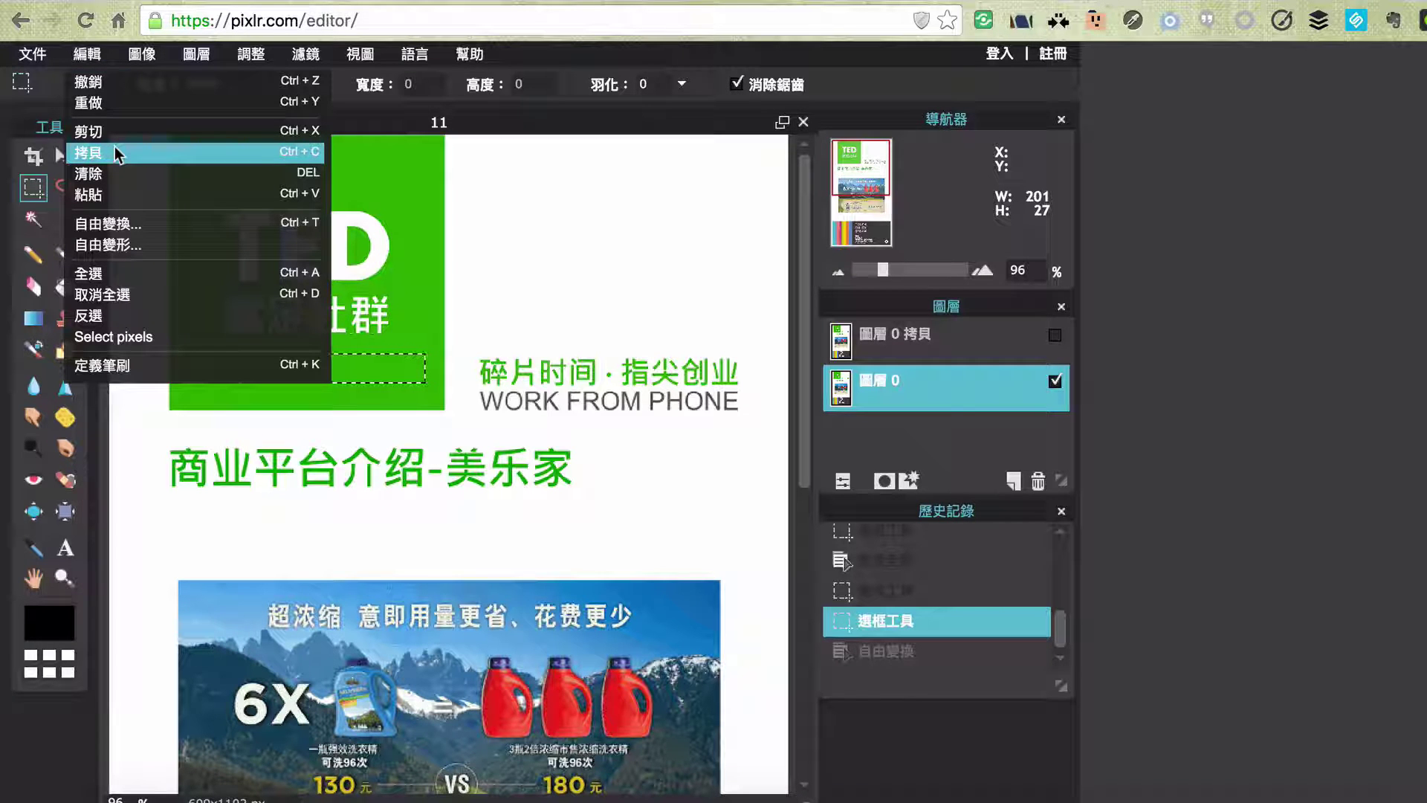
{"action": "left_click", "coordinate": [114, 152]}
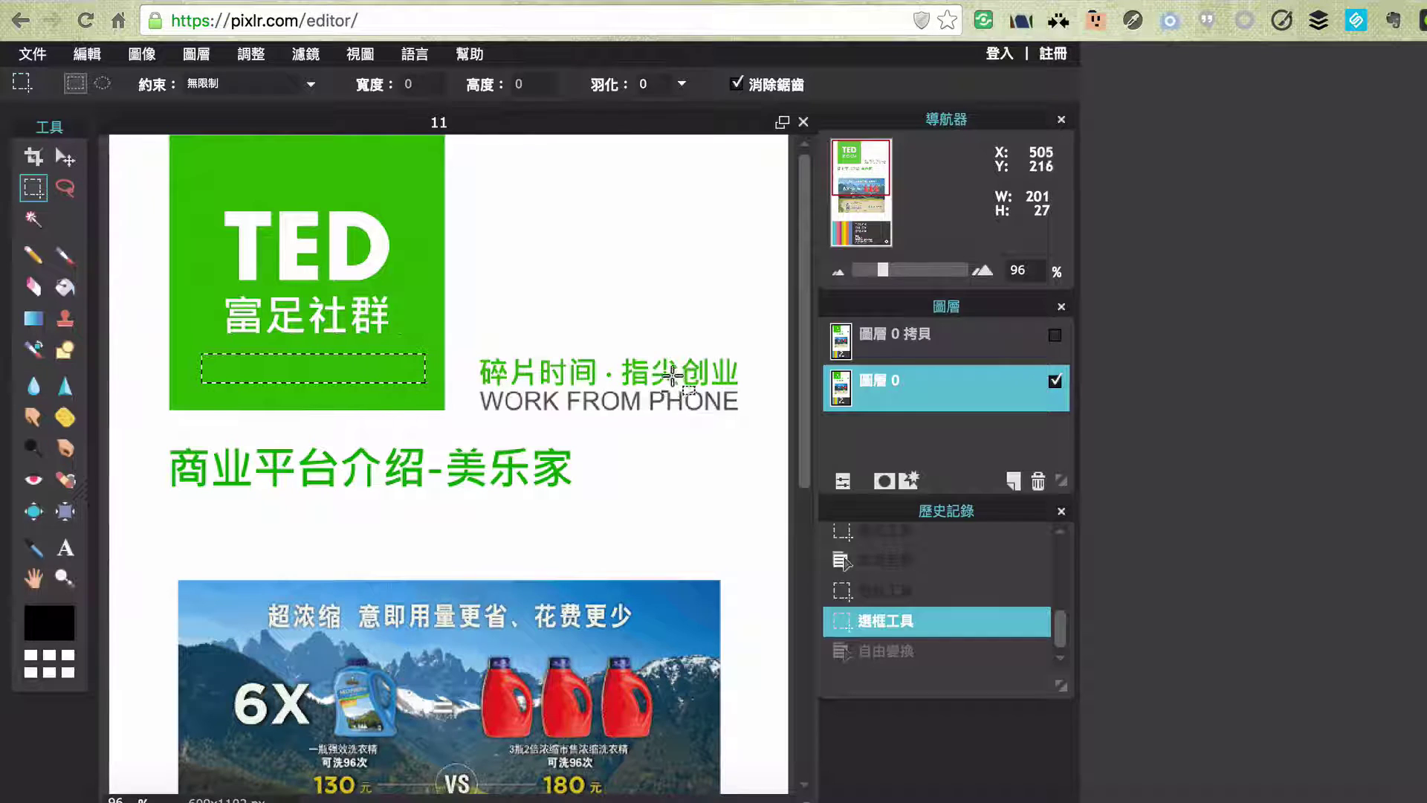
{"action": "key", "text": "ctrl+v"}
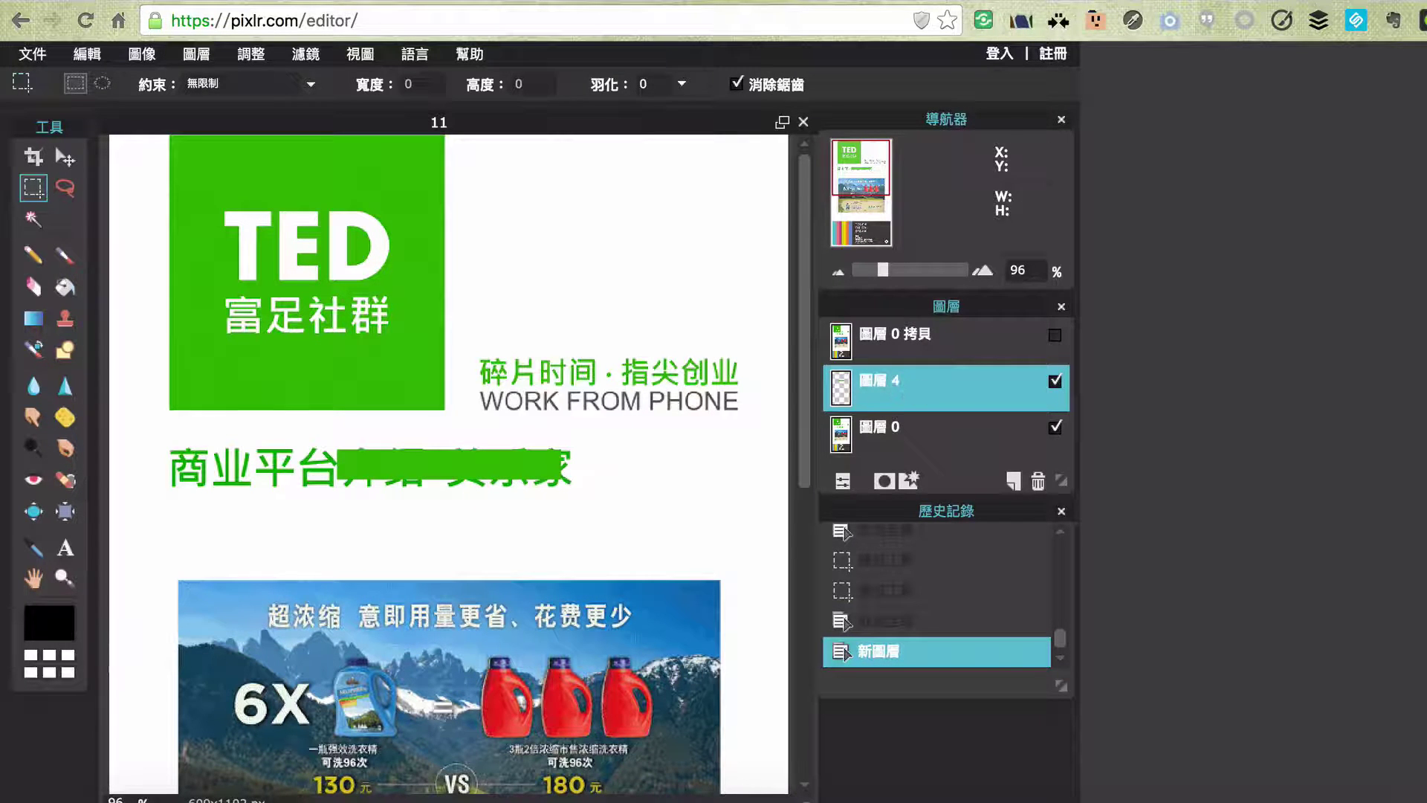
Move the pasted green patch up over the 富足社群 text under TED
{"action": "left_click", "coordinate": [64, 157]}
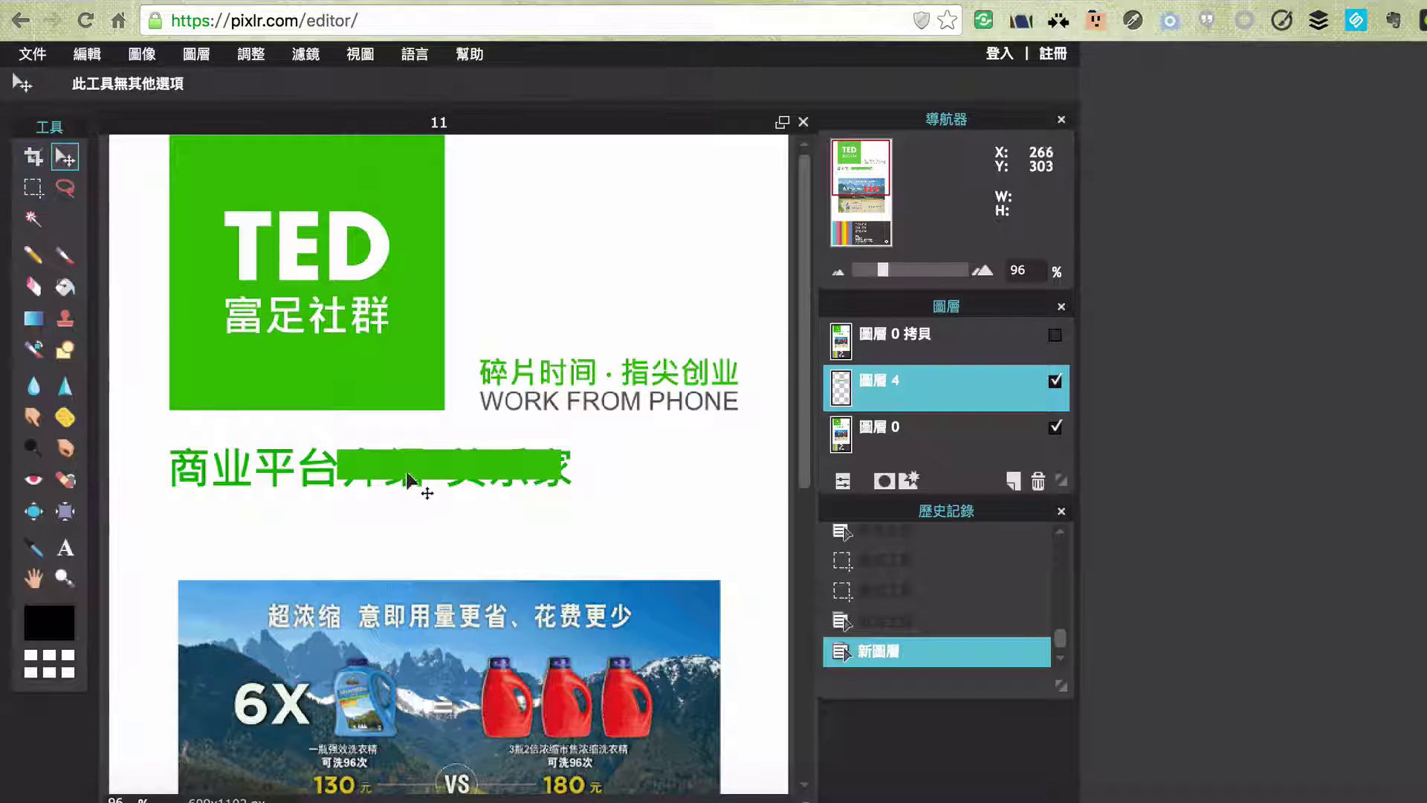
{"action": "mouse_move", "coordinate": [423, 487]}
{"action": "left_mouse_down"}
{"action": "mouse_move", "coordinate": [267, 323]}
{"action": "mouse_move", "coordinate": [306, 329]}
{"action": "left_mouse_up"}
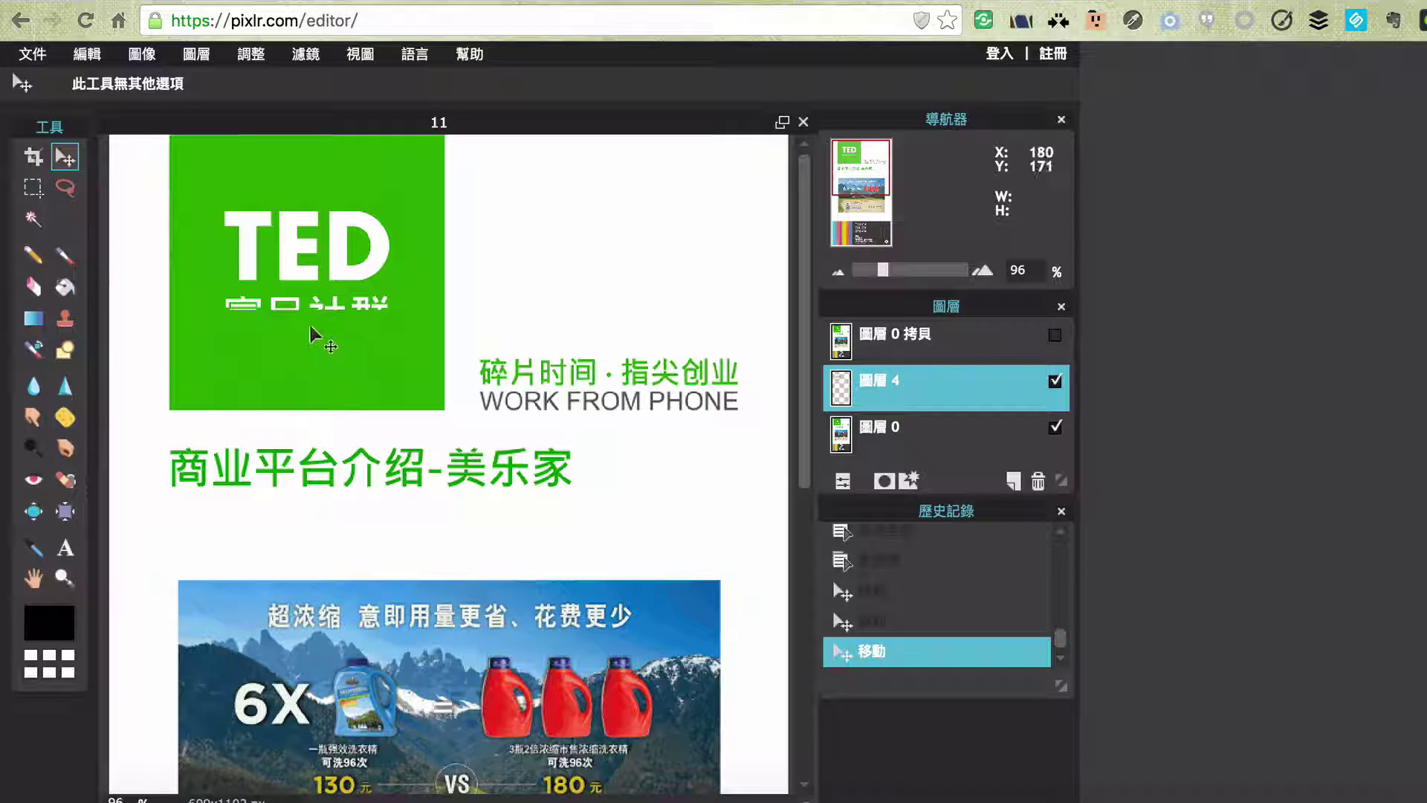
{"action": "left_click_drag", "start_coordinate": [311, 329], "coordinate": [316, 325]}
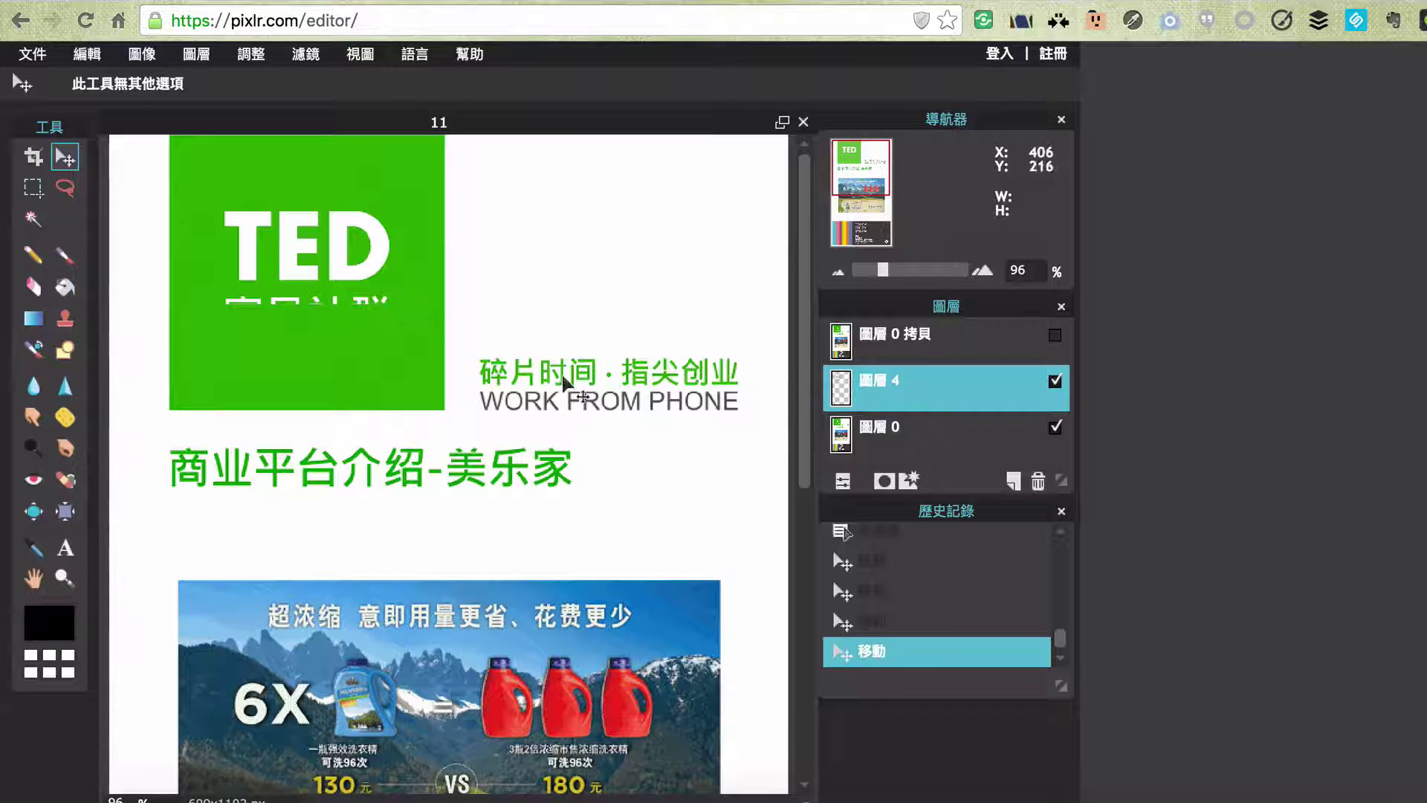
{"action": "key", "text": "ctrl+t"}
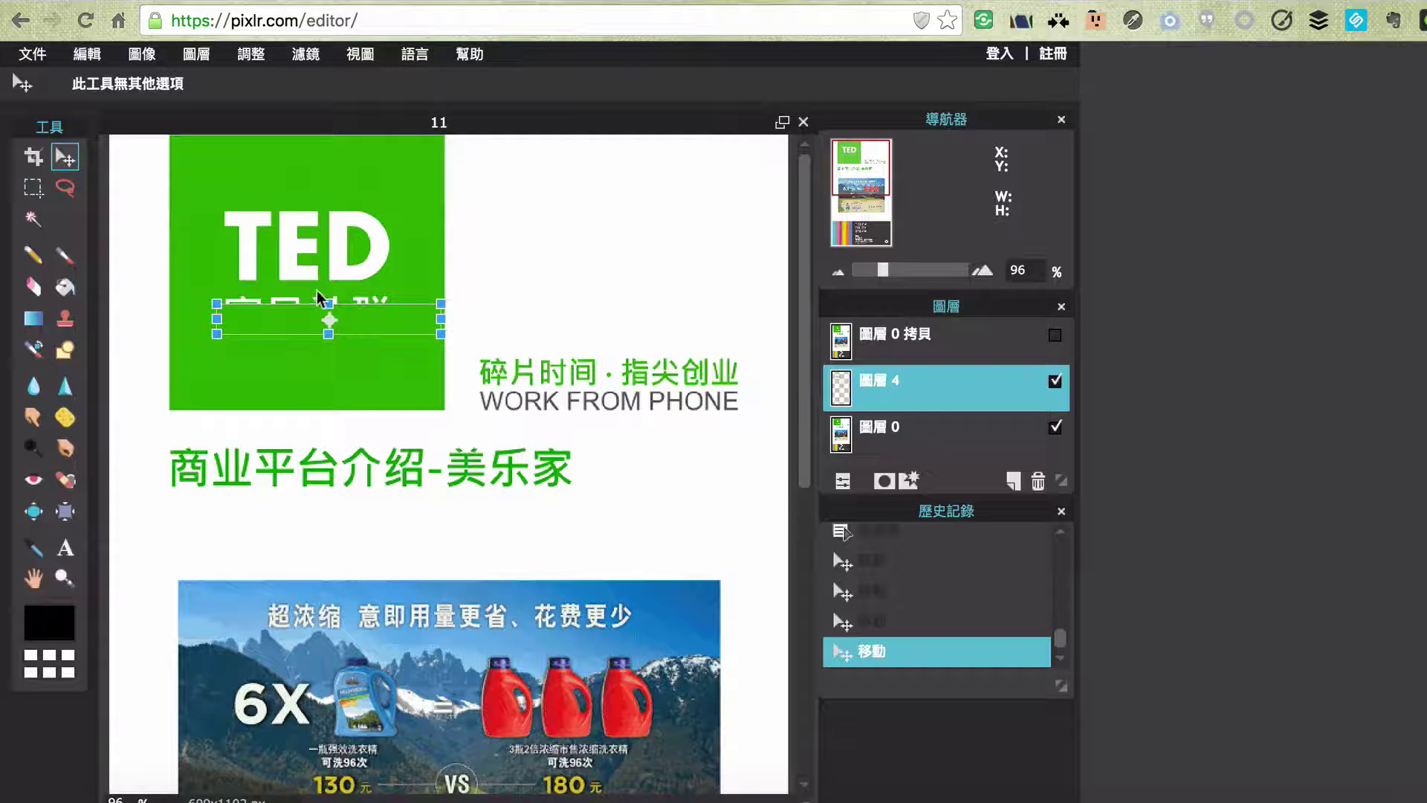
Stretch the green patch taller and shift it up to cover TED and 富足社群
{"action": "left_click_drag", "start_coordinate": [329, 301], "coordinate": [330, 213]}
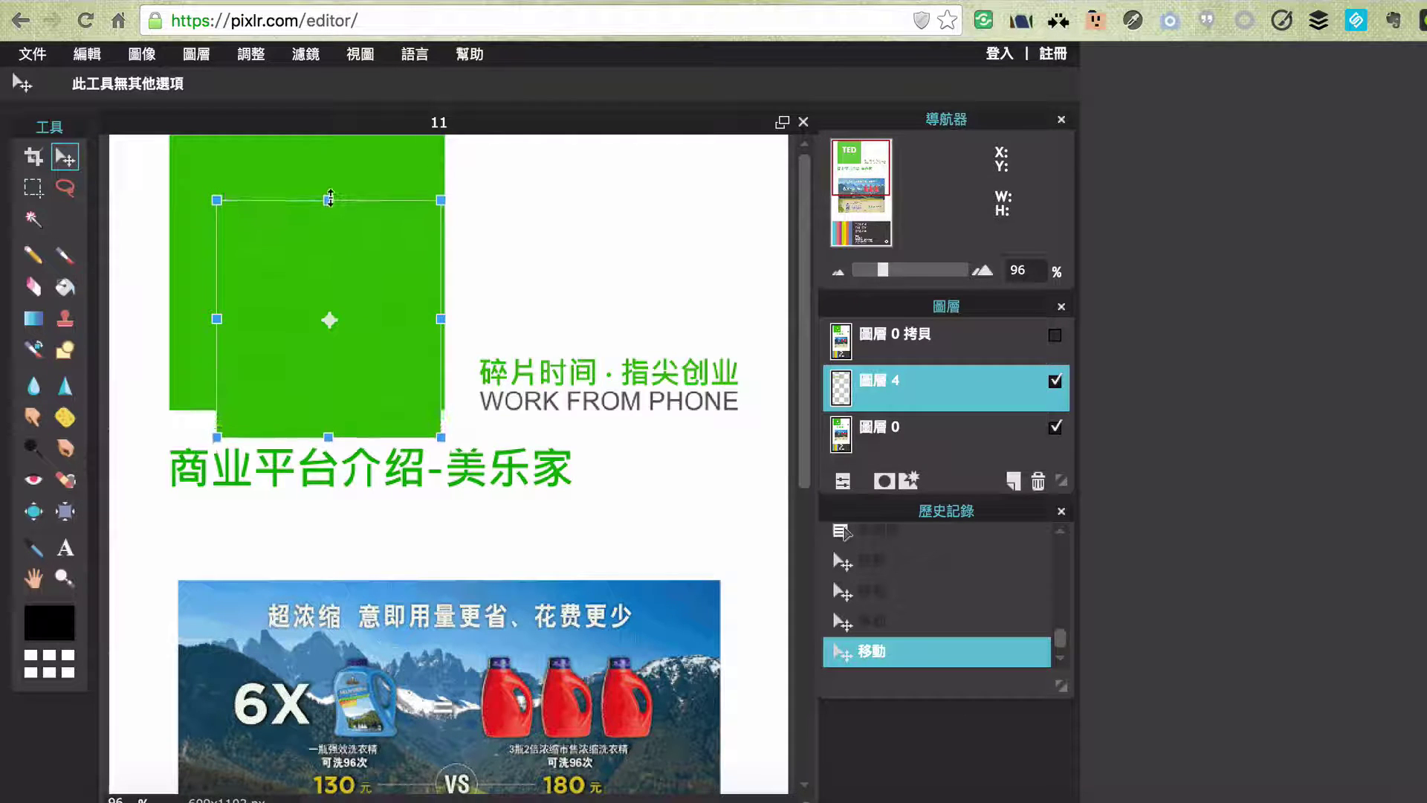
{"action": "left_click_drag", "start_coordinate": [357, 269], "coordinate": [351, 233]}
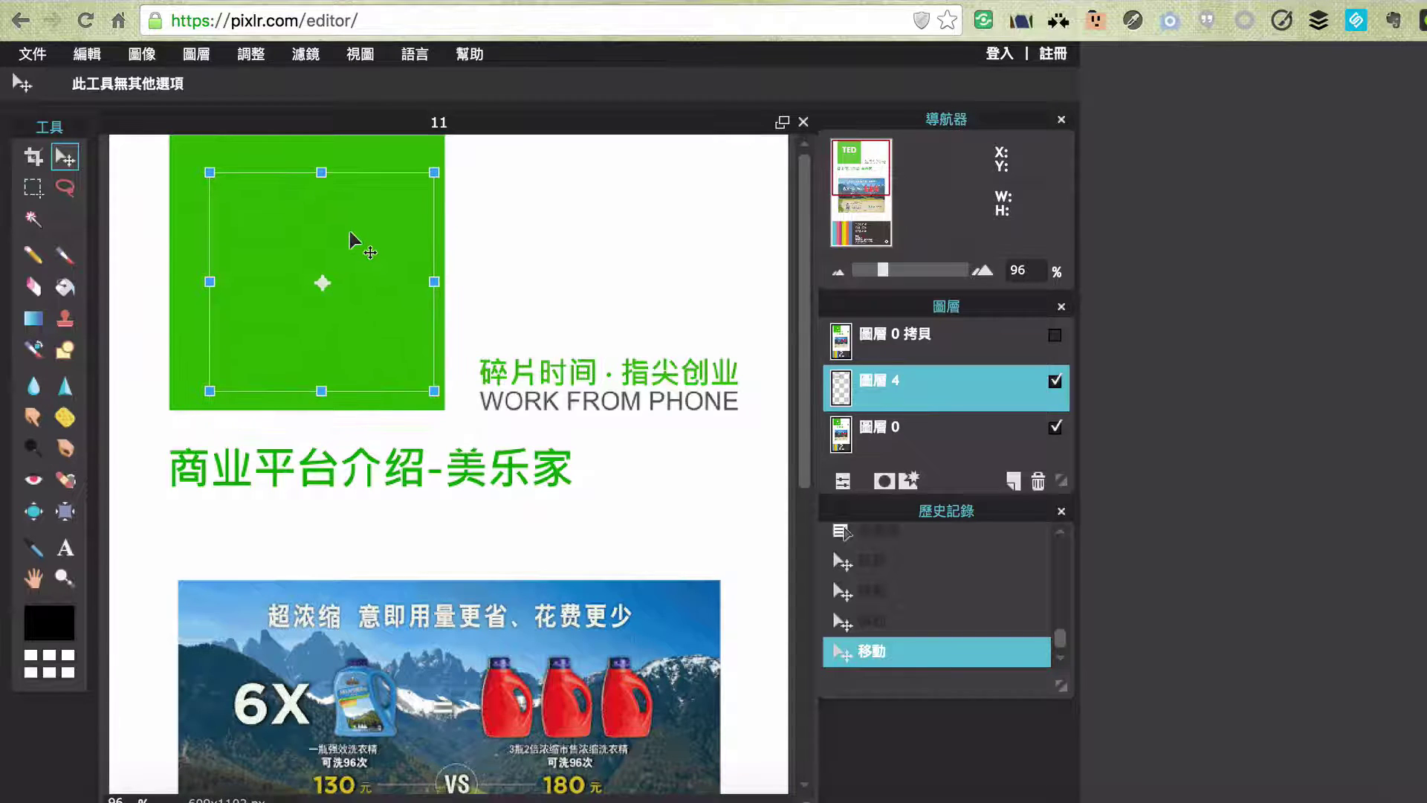
{"action": "key", "text": "Return"}
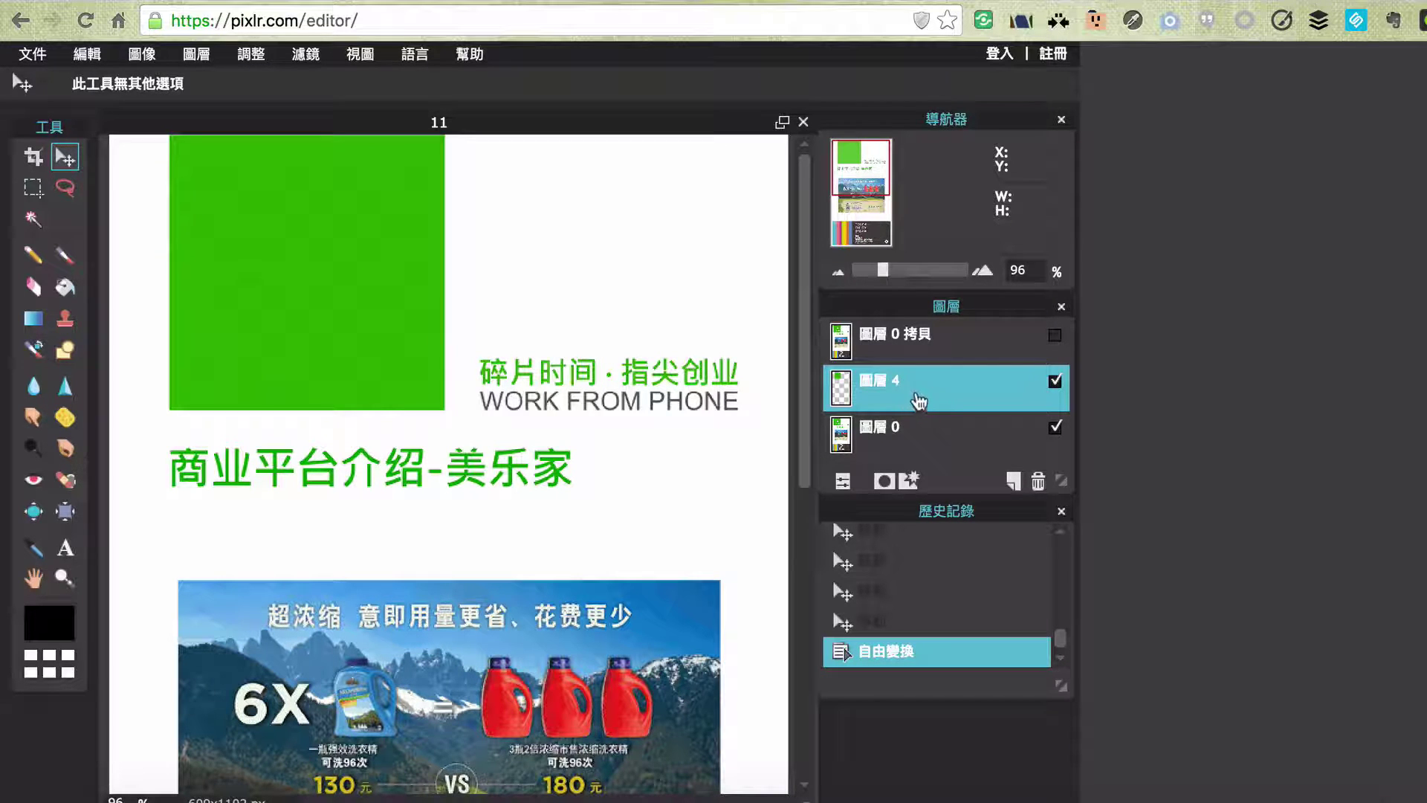
Toggle the patch layer's visibility on and off to check its coverage
{"action": "left_click", "coordinate": [1055, 381]}
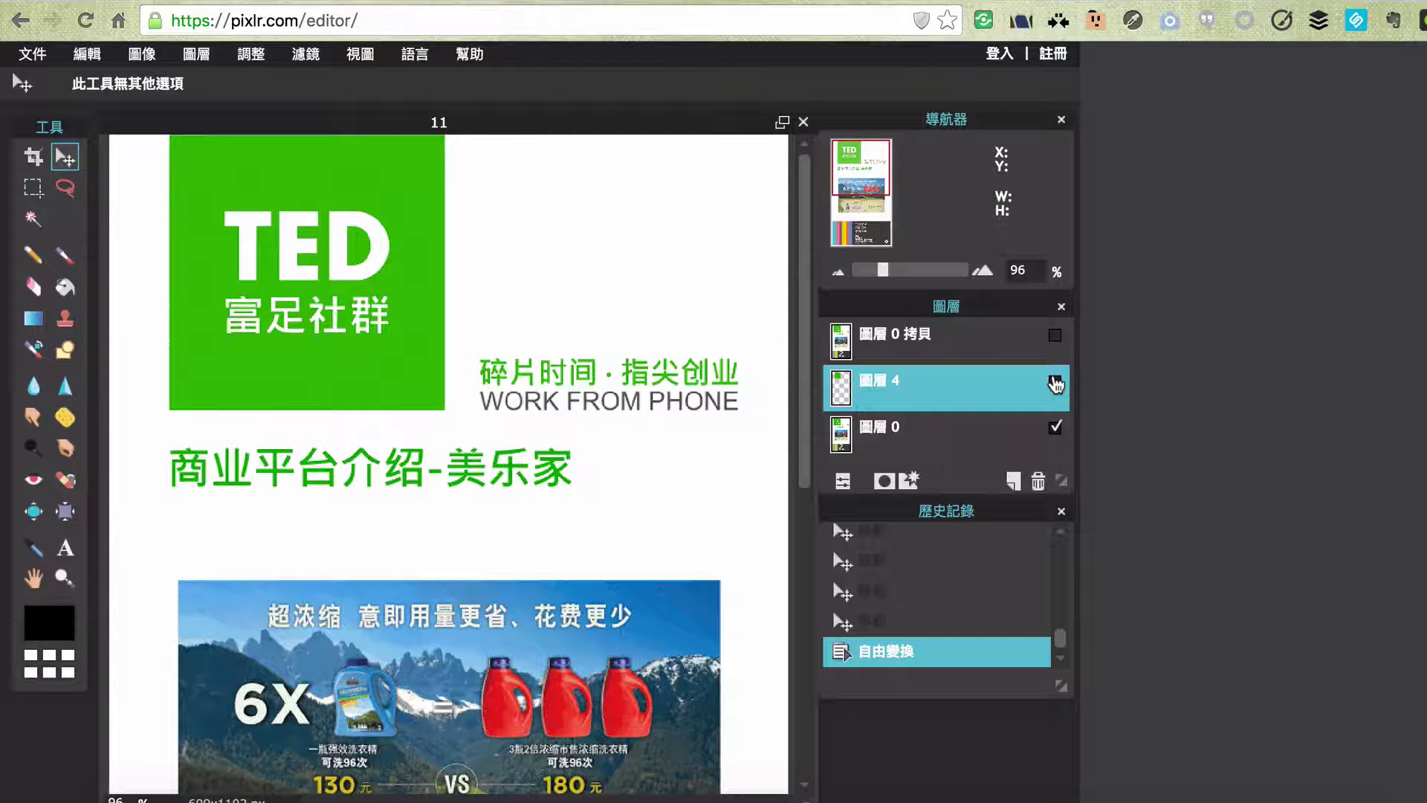
{"action": "left_click", "coordinate": [1055, 382]}
{"action": "left_click", "coordinate": [1055, 382]}
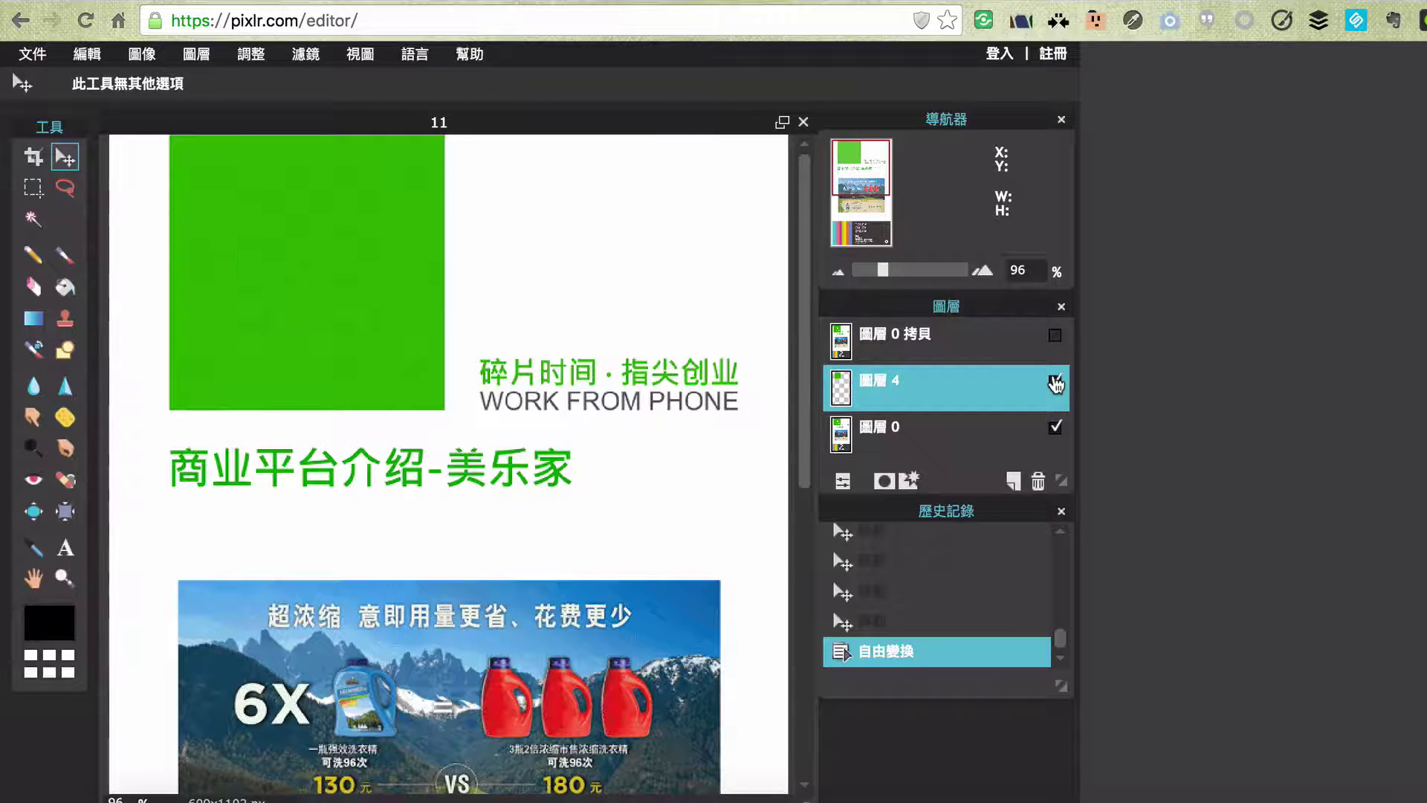
{"action": "left_click", "coordinate": [1054, 382]}
Drag 圖層 4's opacity down to 33 so TED 富足社群 shows through
{"action": "left_click", "coordinate": [843, 481]}
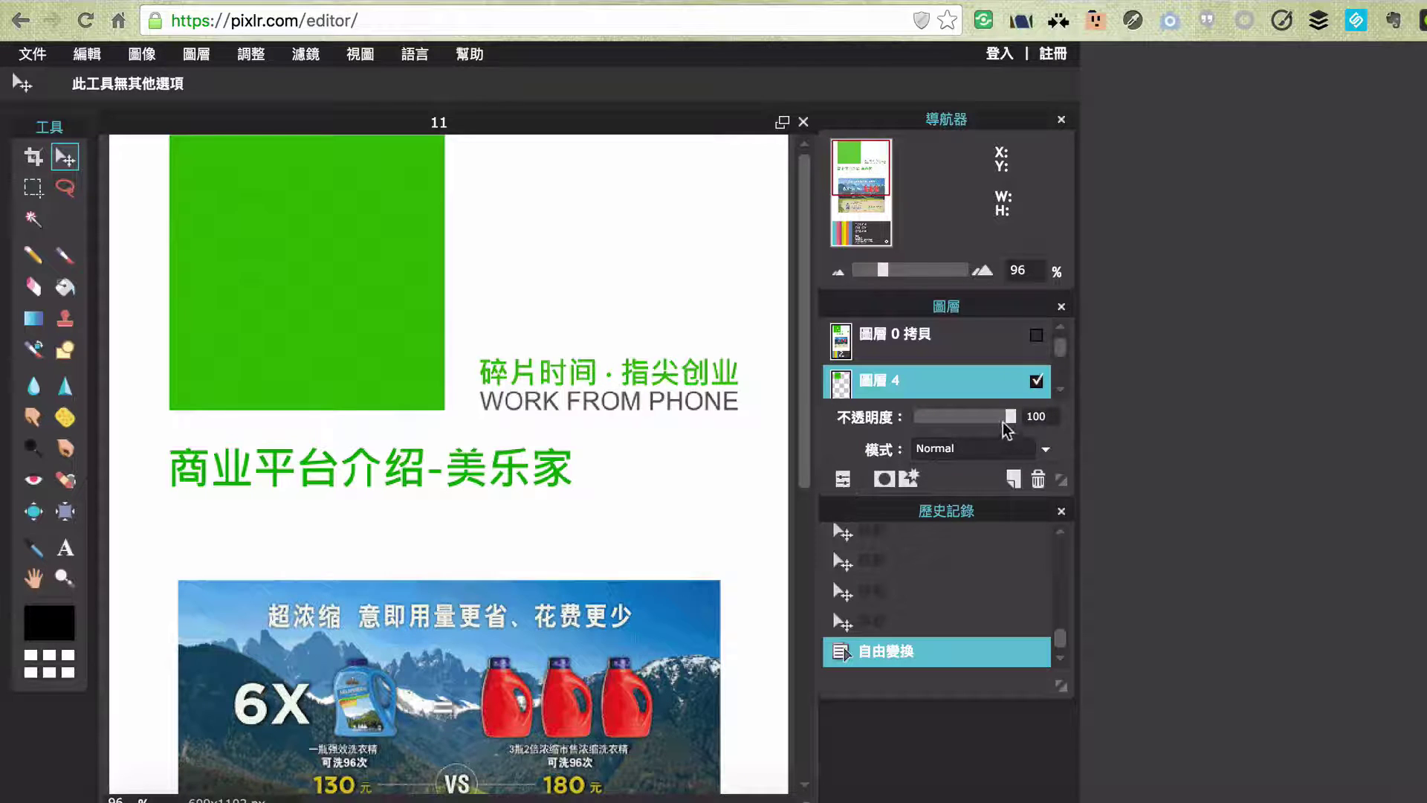
{"action": "left_click_drag", "start_coordinate": [1010, 417], "coordinate": [991, 419]}
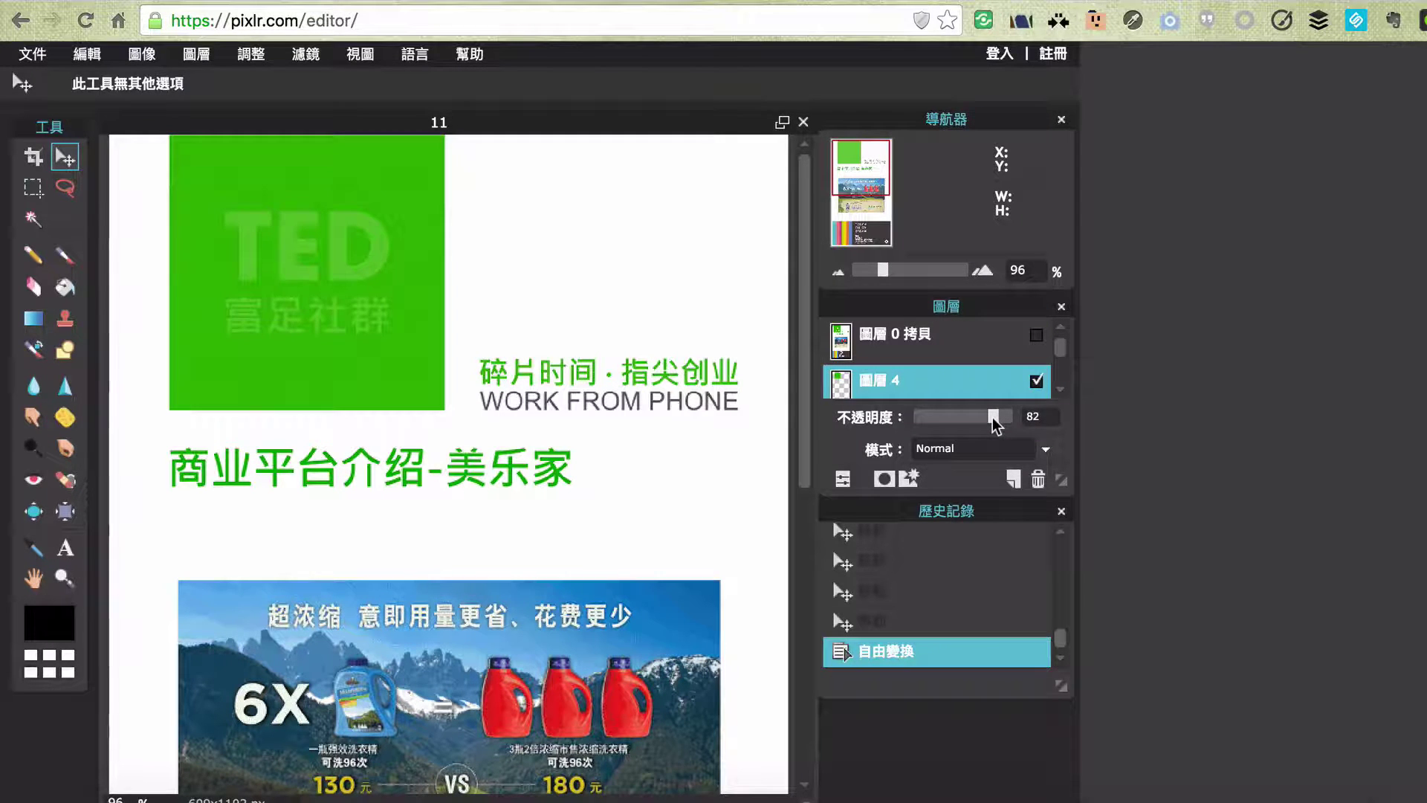
{"action": "left_click_drag", "start_coordinate": [994, 419], "coordinate": [955, 415]}
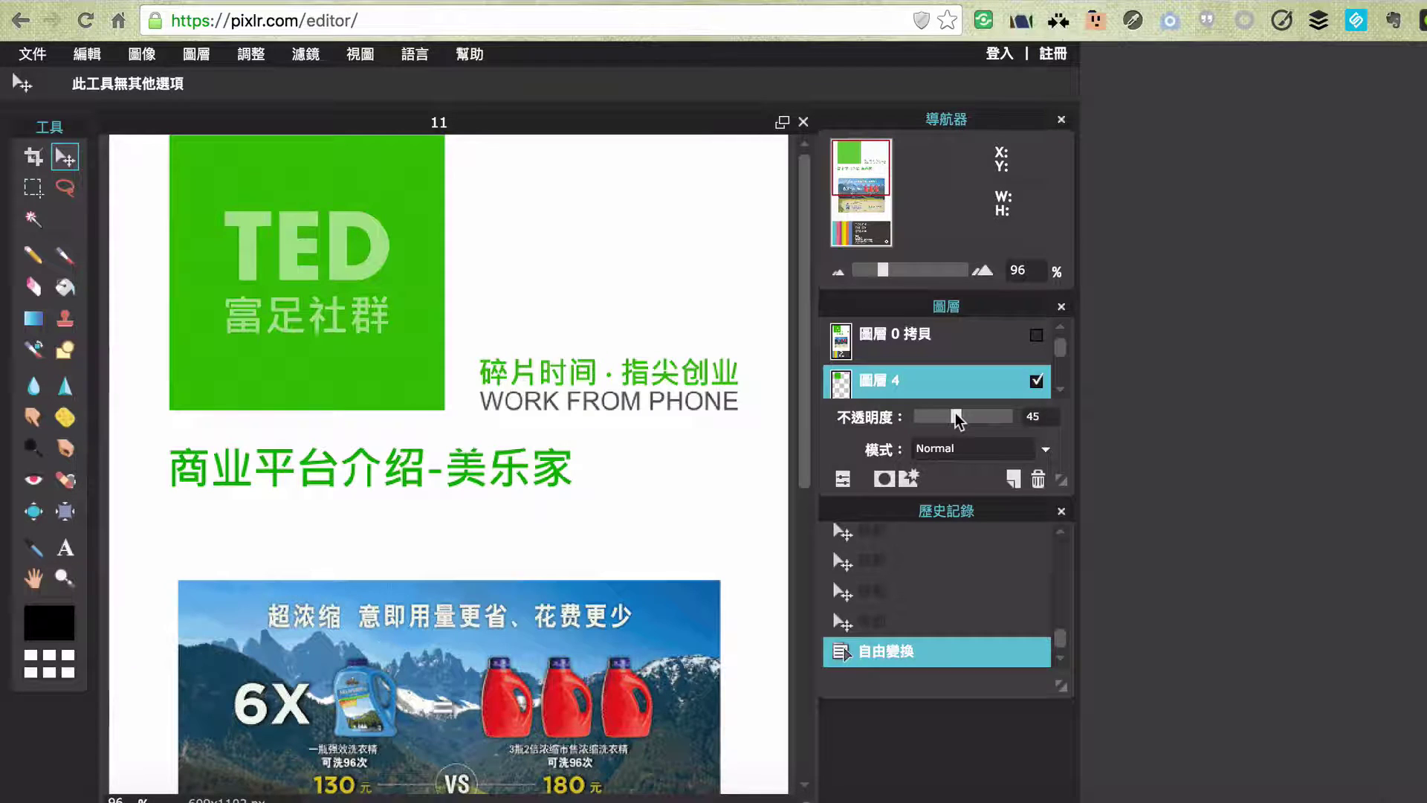
{"action": "left_click_drag", "start_coordinate": [956, 414], "coordinate": [949, 413]}
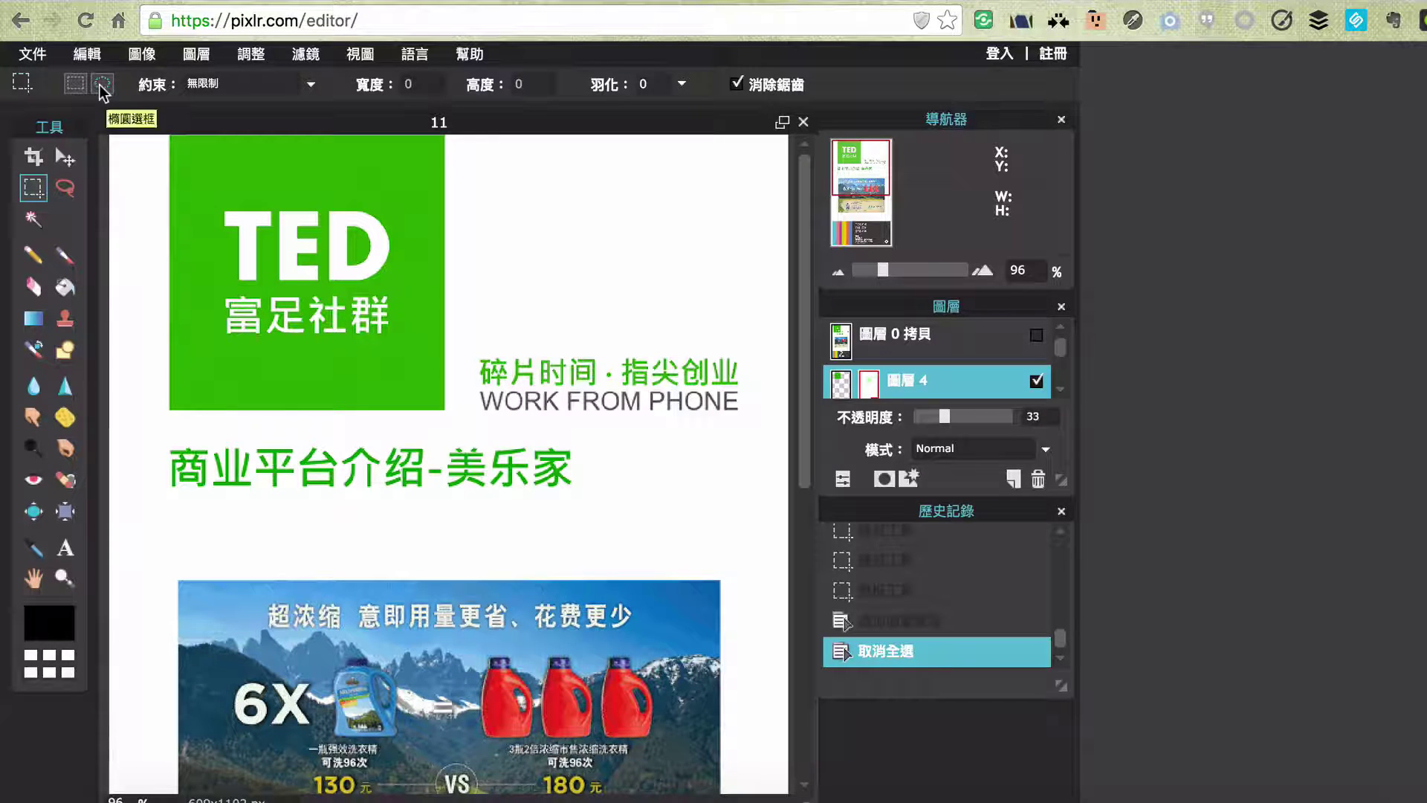
Try an unconstrained 無限制 rectangle selection beside the TED block, then deselect it
{"action": "left_click", "coordinate": [310, 88]}
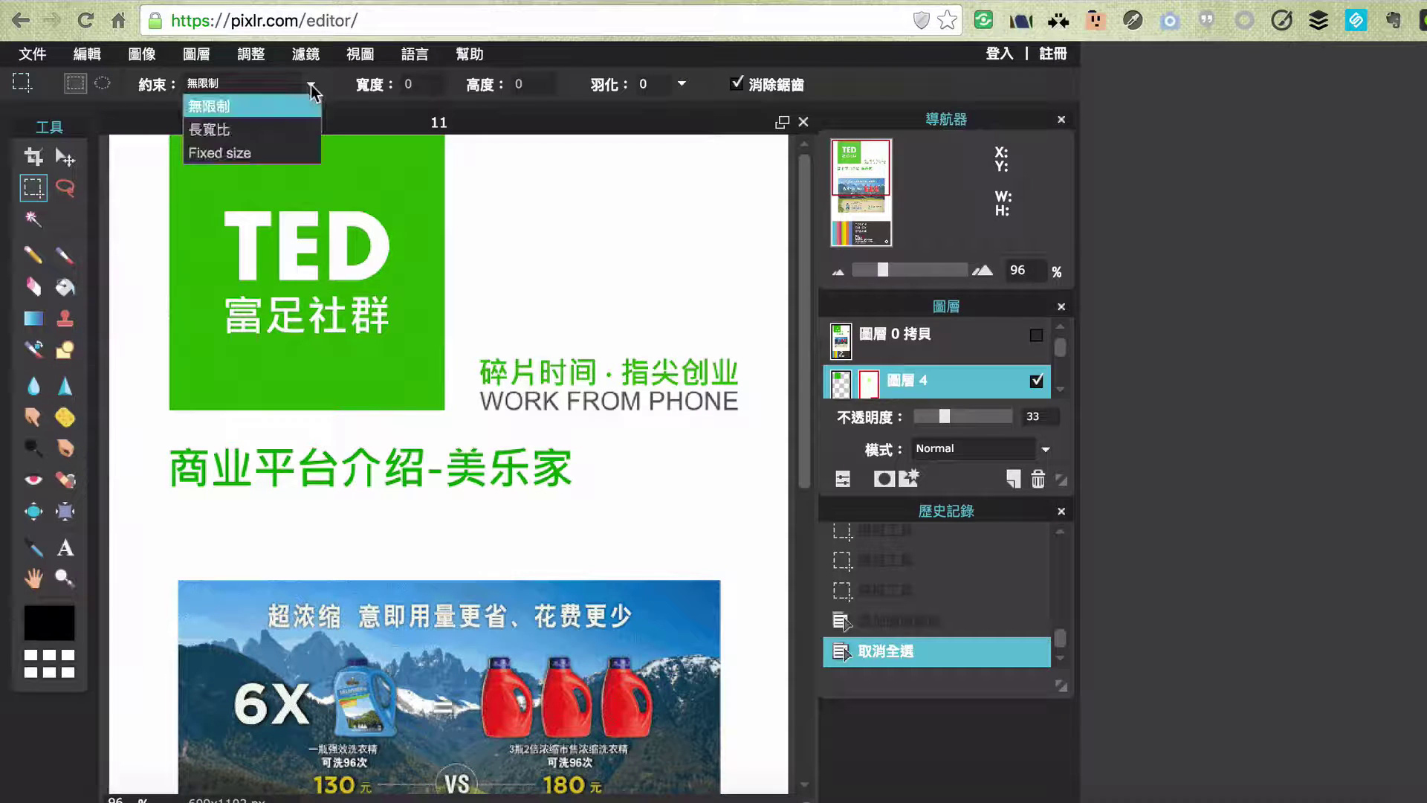
{"action": "left_click", "coordinate": [230, 112]}
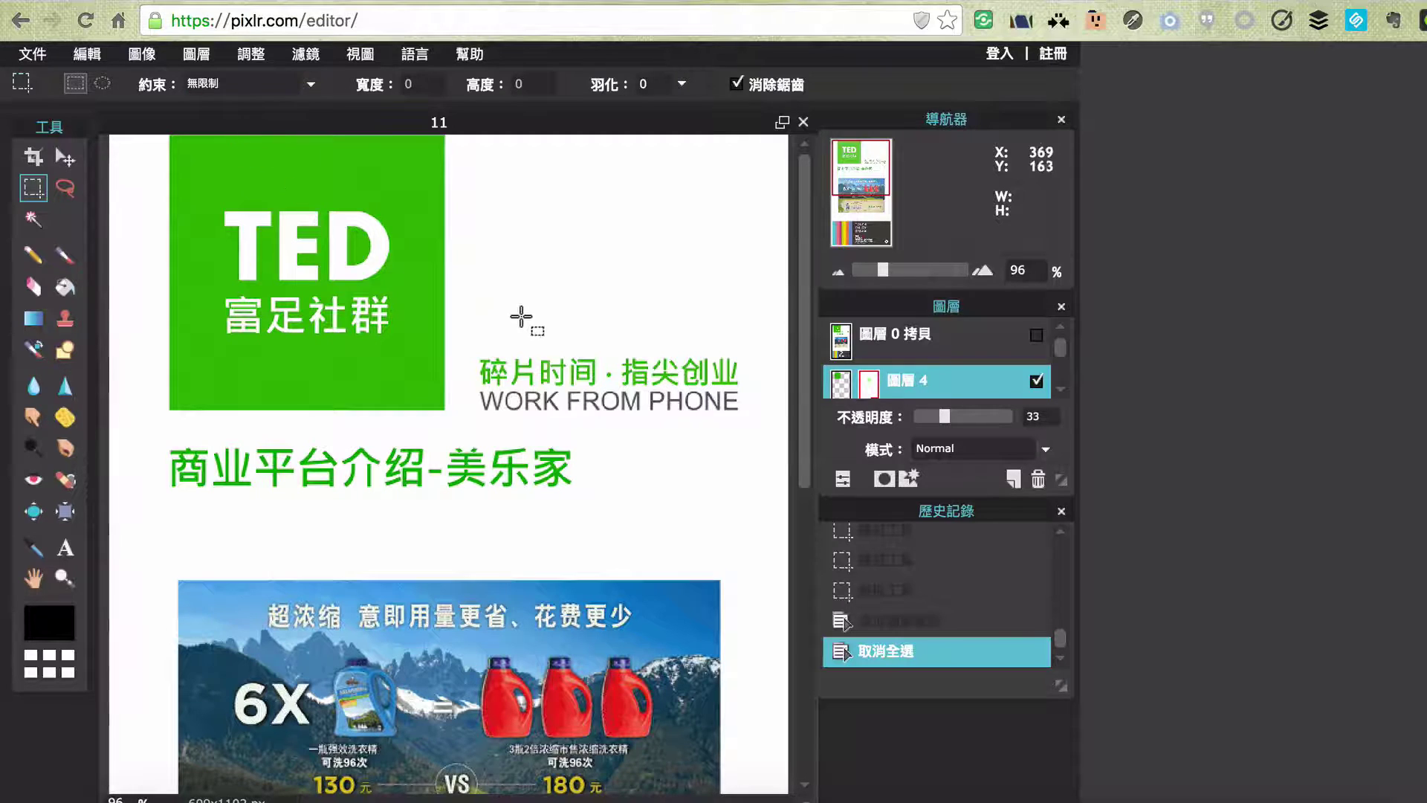
{"action": "mouse_move", "coordinate": [500, 262]}
{"action": "left_mouse_down"}
{"action": "mouse_move", "coordinate": [686, 400]}
{"action": "mouse_move", "coordinate": [663, 461]}
{"action": "left_mouse_up"}
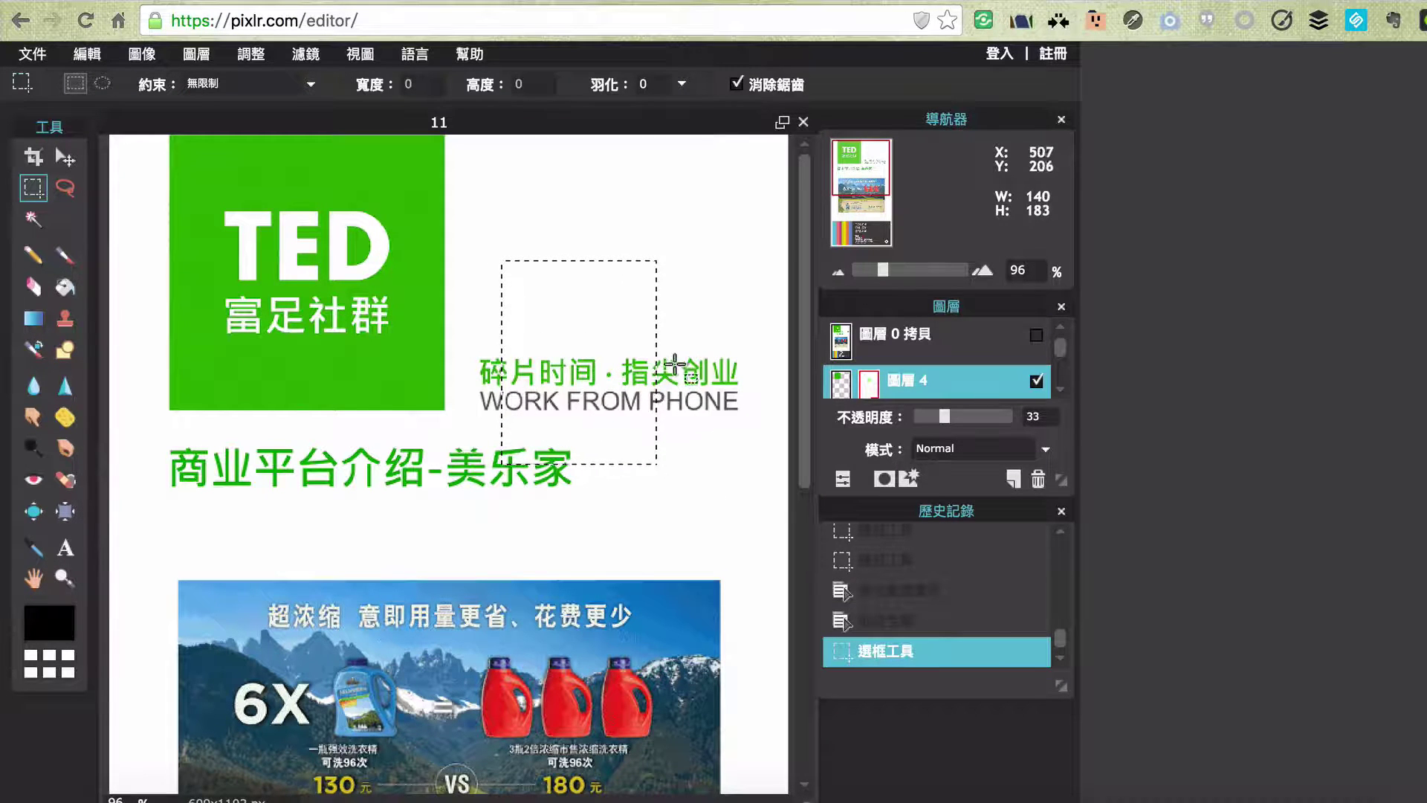
{"action": "key", "text": "ctrl+d"}
Try a 長寬比 square selection, then switch the marquee to a fixed 100×100 size
{"action": "left_click", "coordinate": [287, 85]}
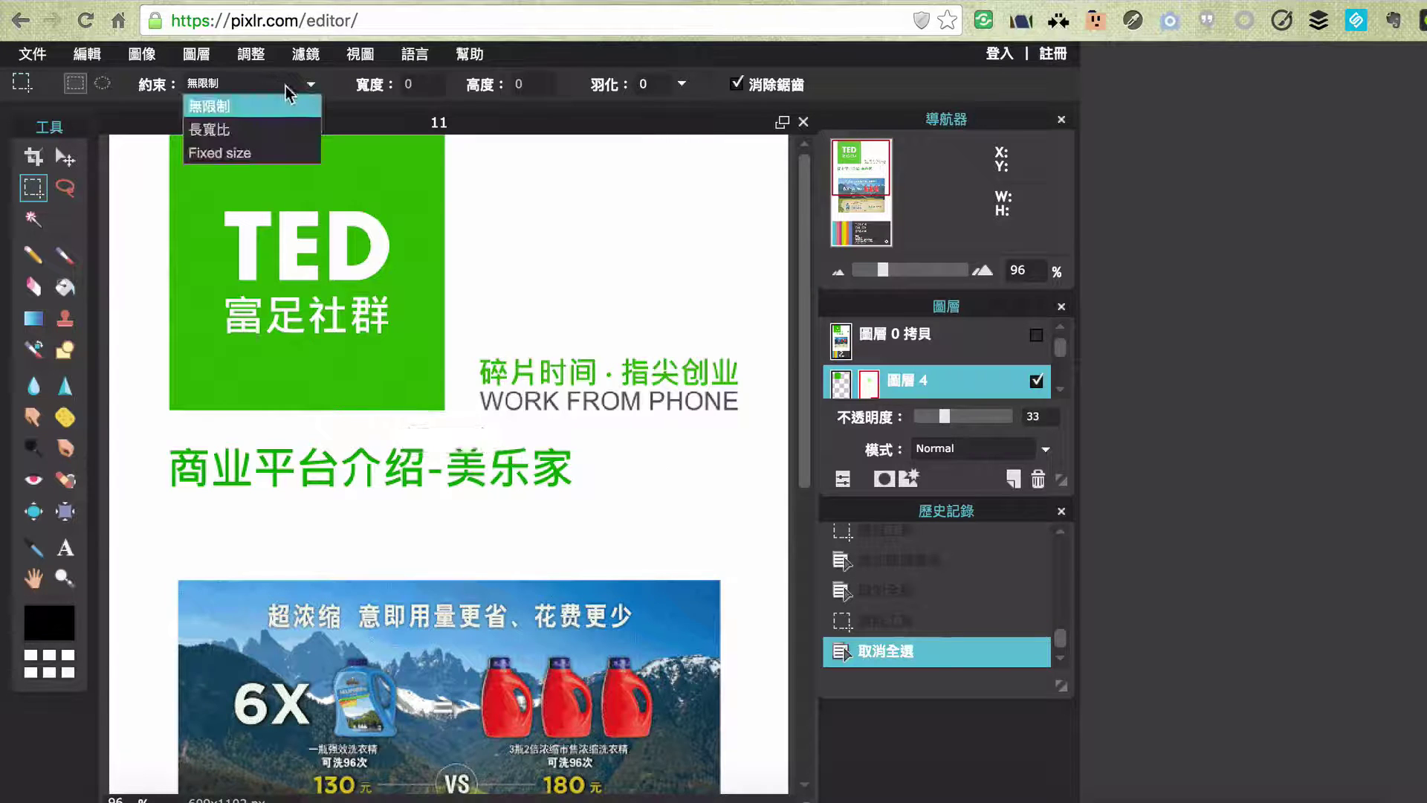
{"action": "left_click", "coordinate": [222, 131]}
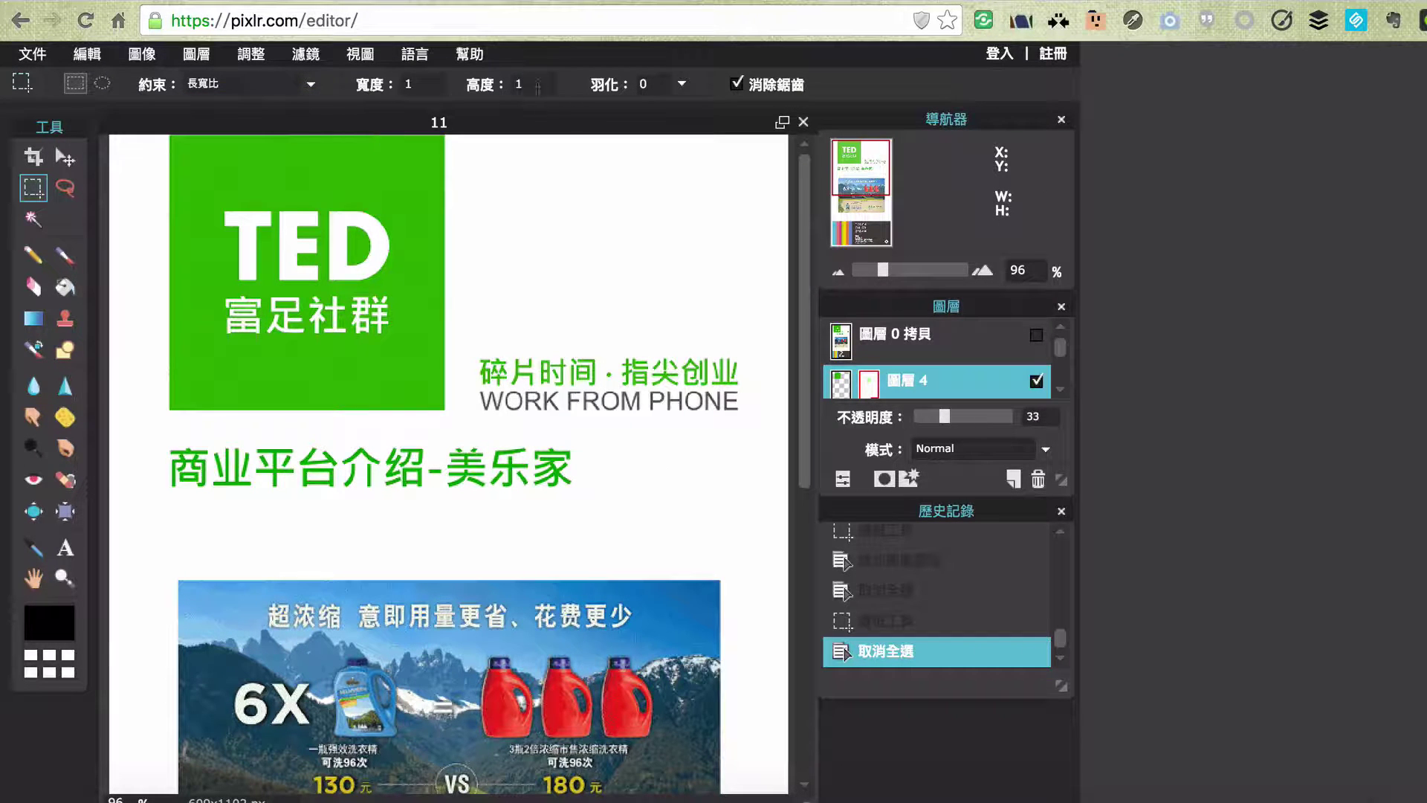
{"action": "mouse_move", "coordinate": [496, 243]}
{"action": "left_mouse_down"}
{"action": "mouse_move", "coordinate": [667, 338]}
{"action": "mouse_move", "coordinate": [692, 401]}
{"action": "mouse_move", "coordinate": [725, 433]}
{"action": "left_mouse_up"}
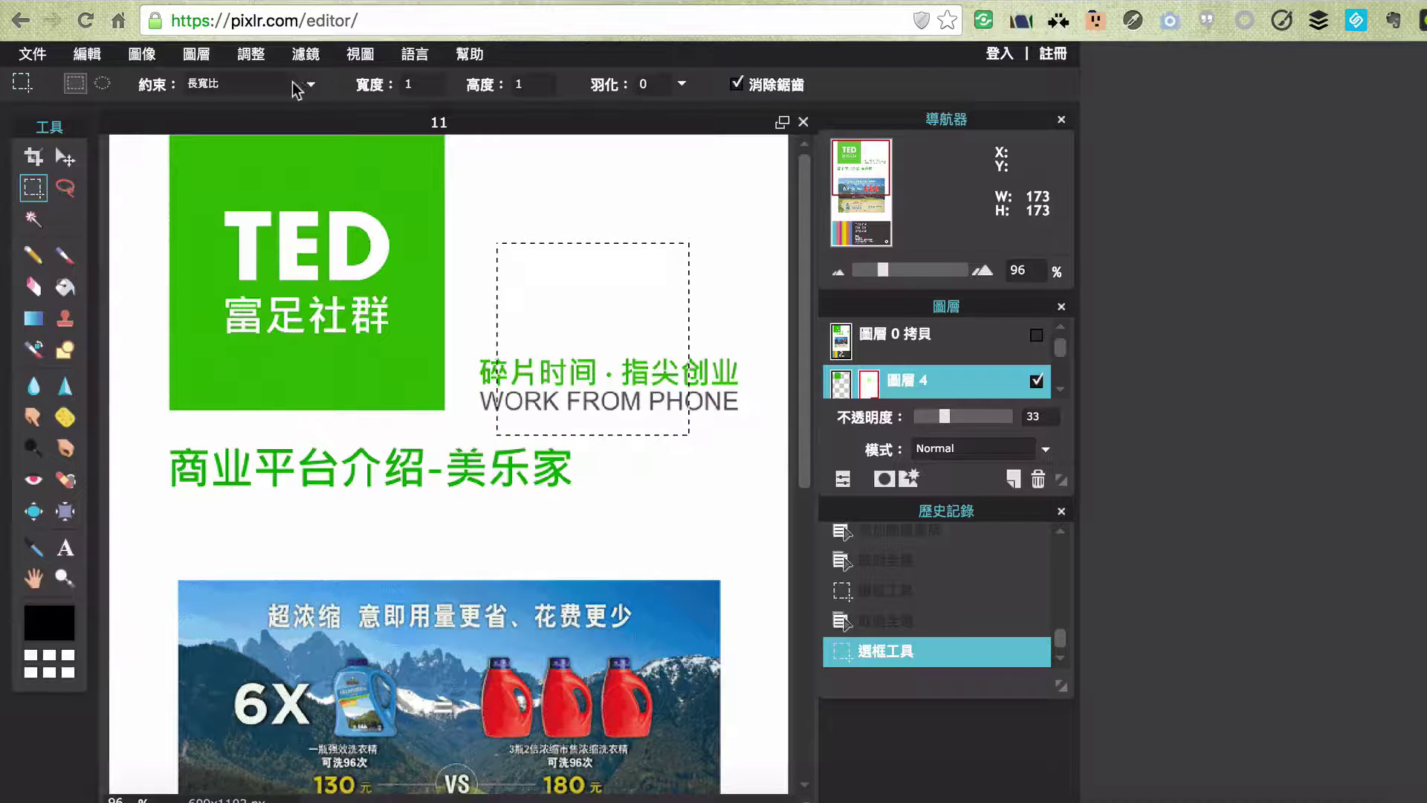
{"action": "left_click", "coordinate": [310, 84]}
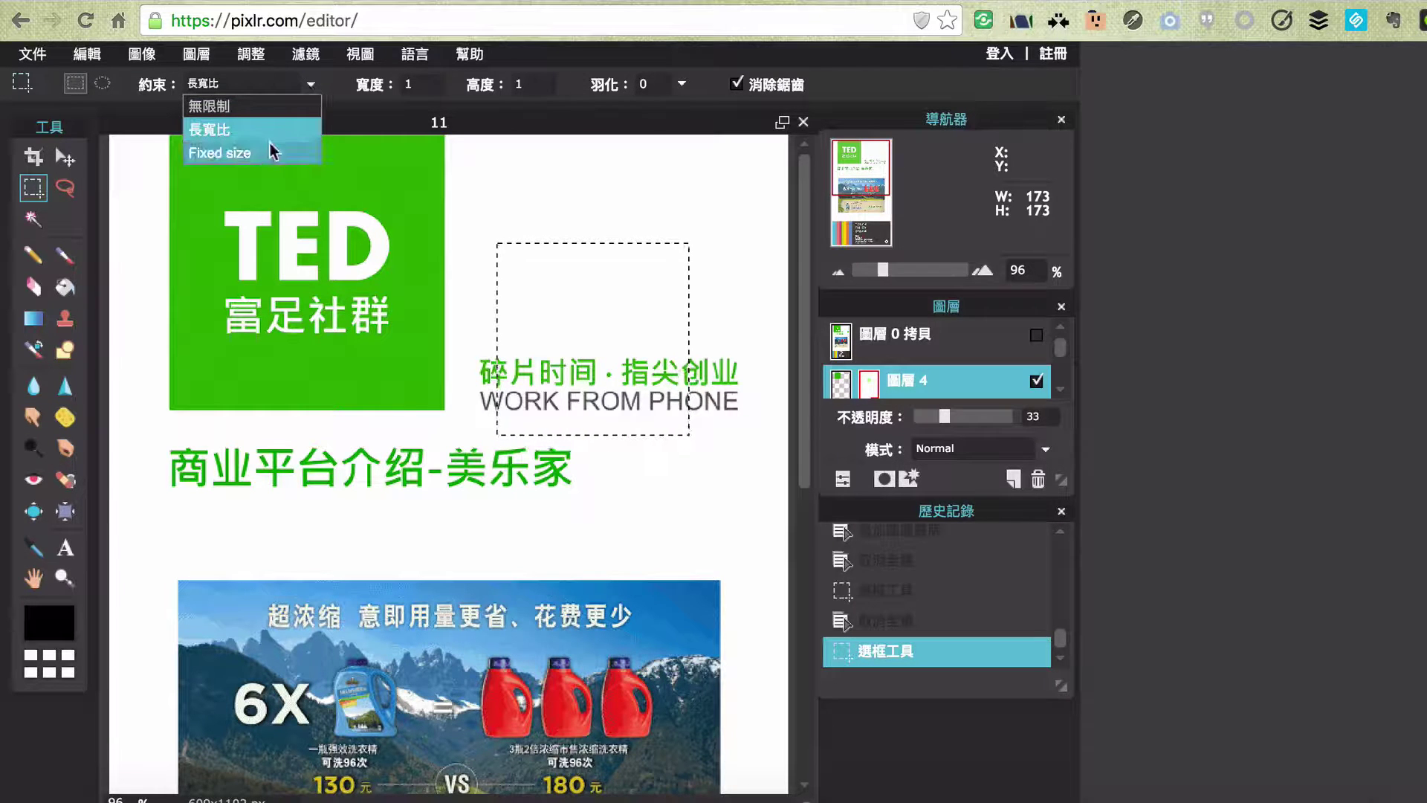
{"action": "left_click", "coordinate": [223, 153]}
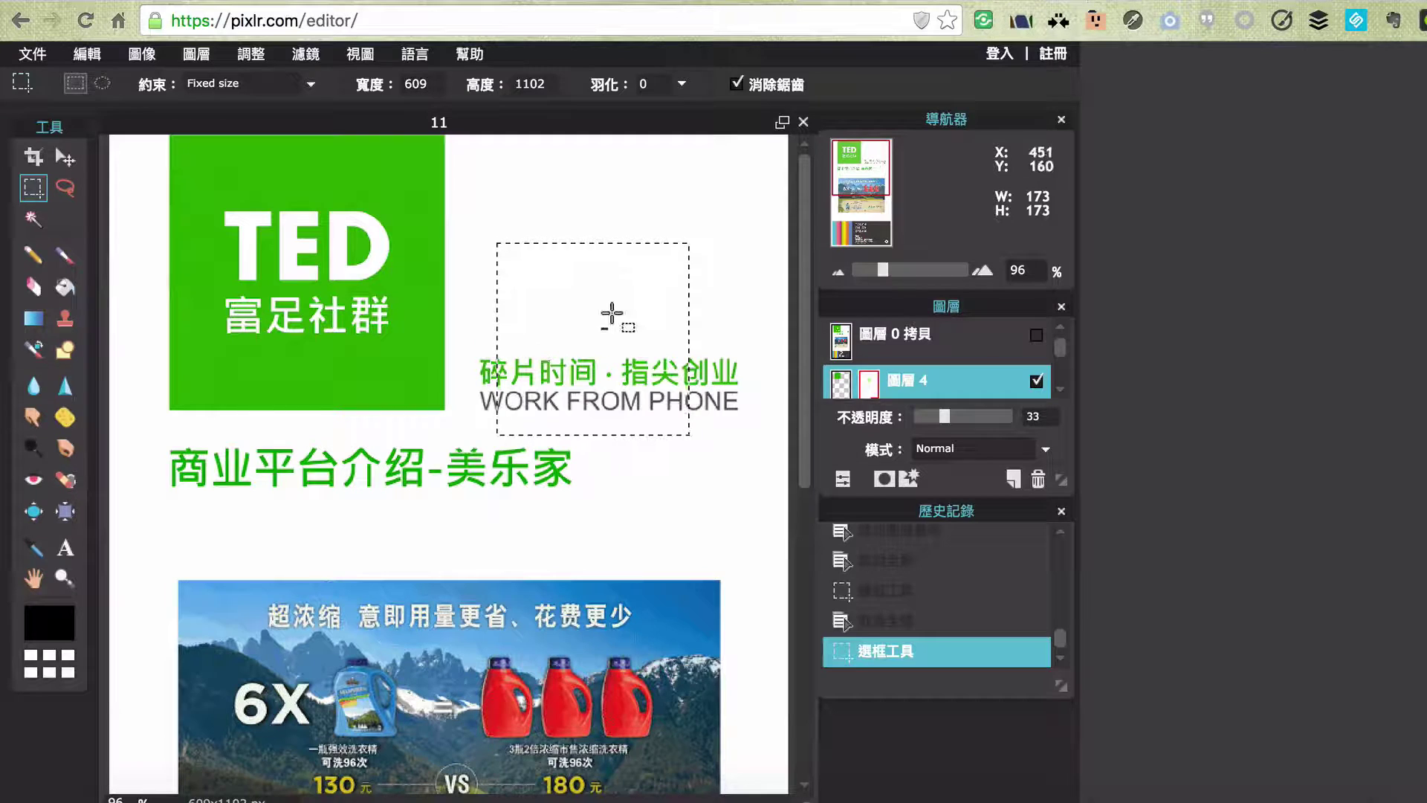
{"action": "key", "text": "ctrl+d"}
{"action": "type", "text": "100"}
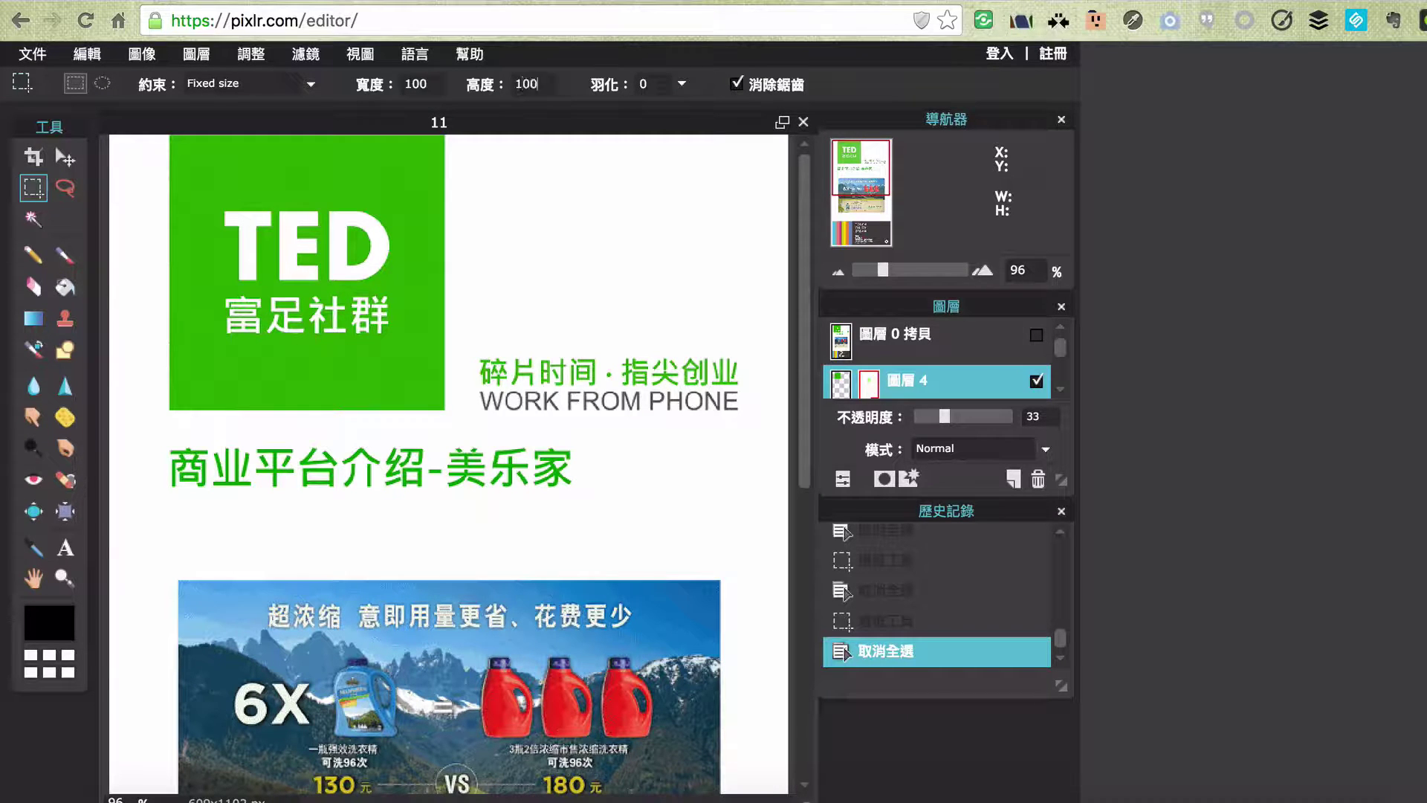
Position the fixed 100×100 marquee so it straddles the TED block's right edge
{"action": "left_click", "coordinate": [492, 244]}
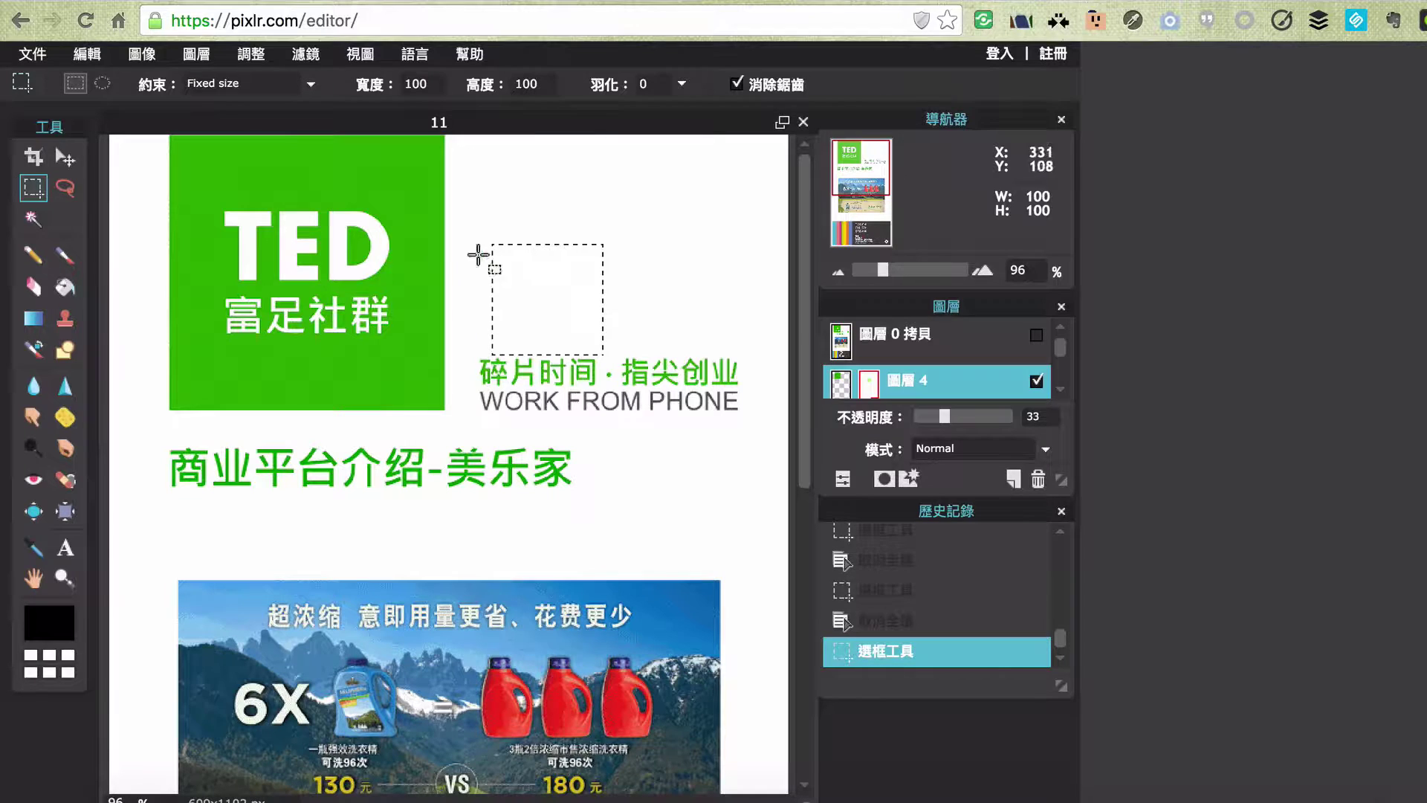
{"action": "left_click", "coordinate": [356, 240]}
{"action": "left_click", "coordinate": [379, 431]}
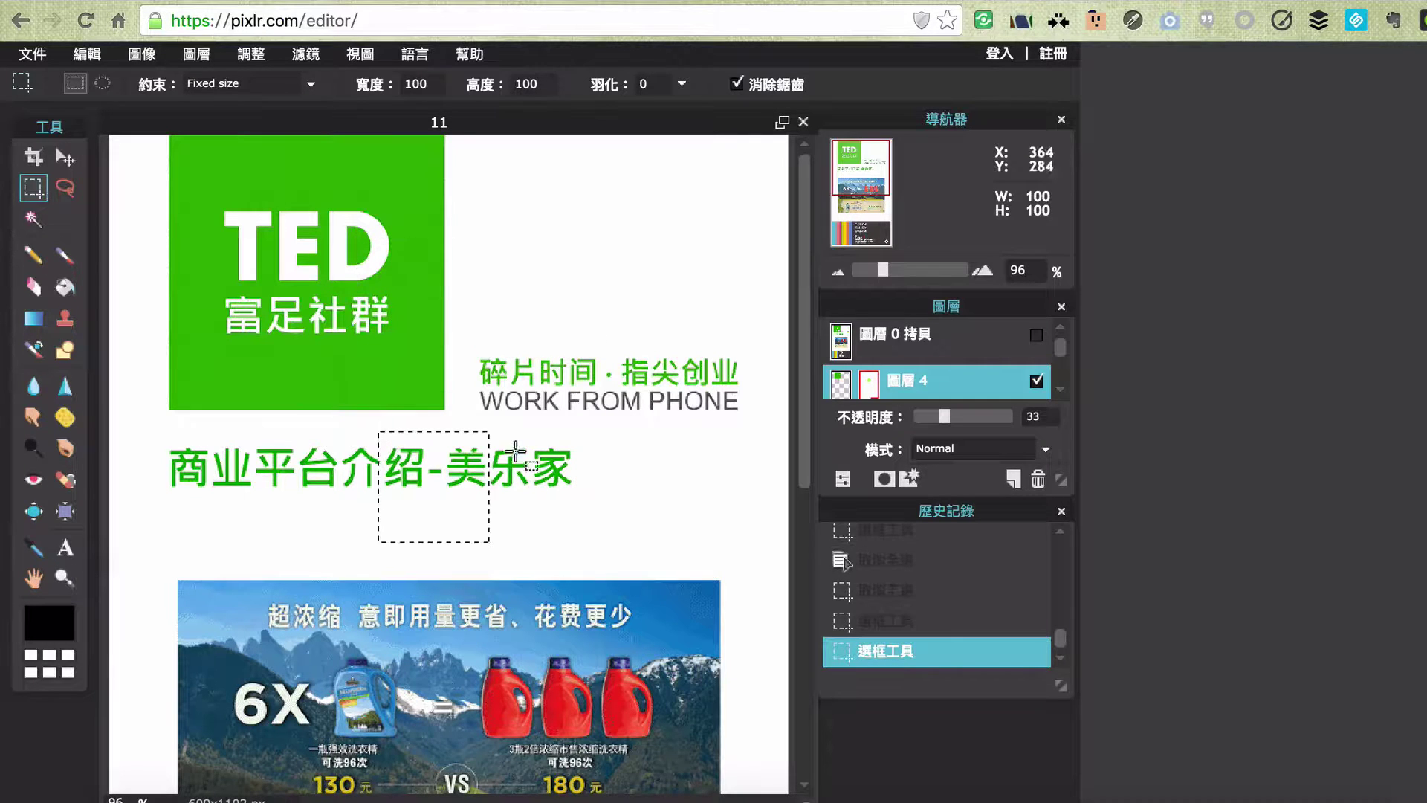
{"action": "left_click", "coordinate": [466, 380]}
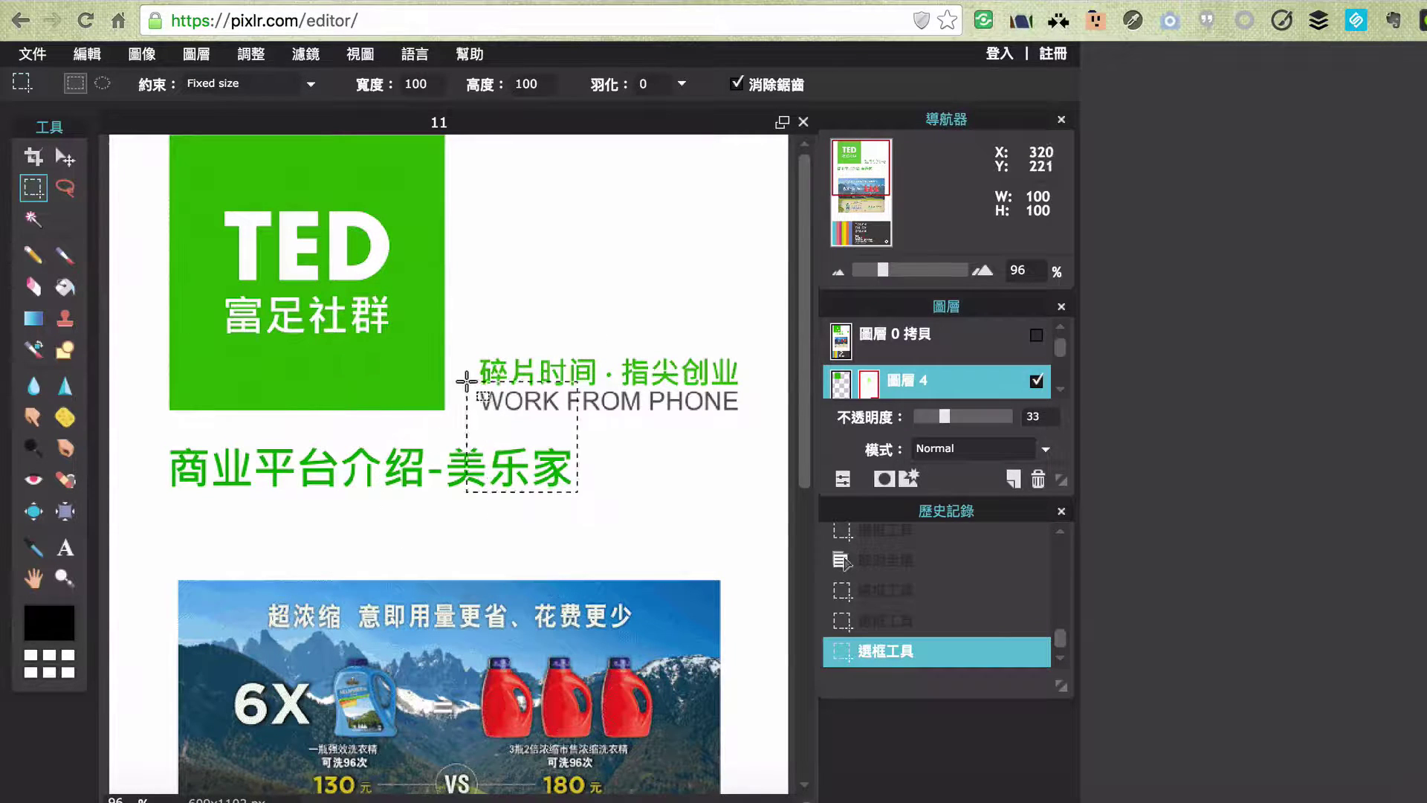
{"action": "left_click", "coordinate": [368, 240]}
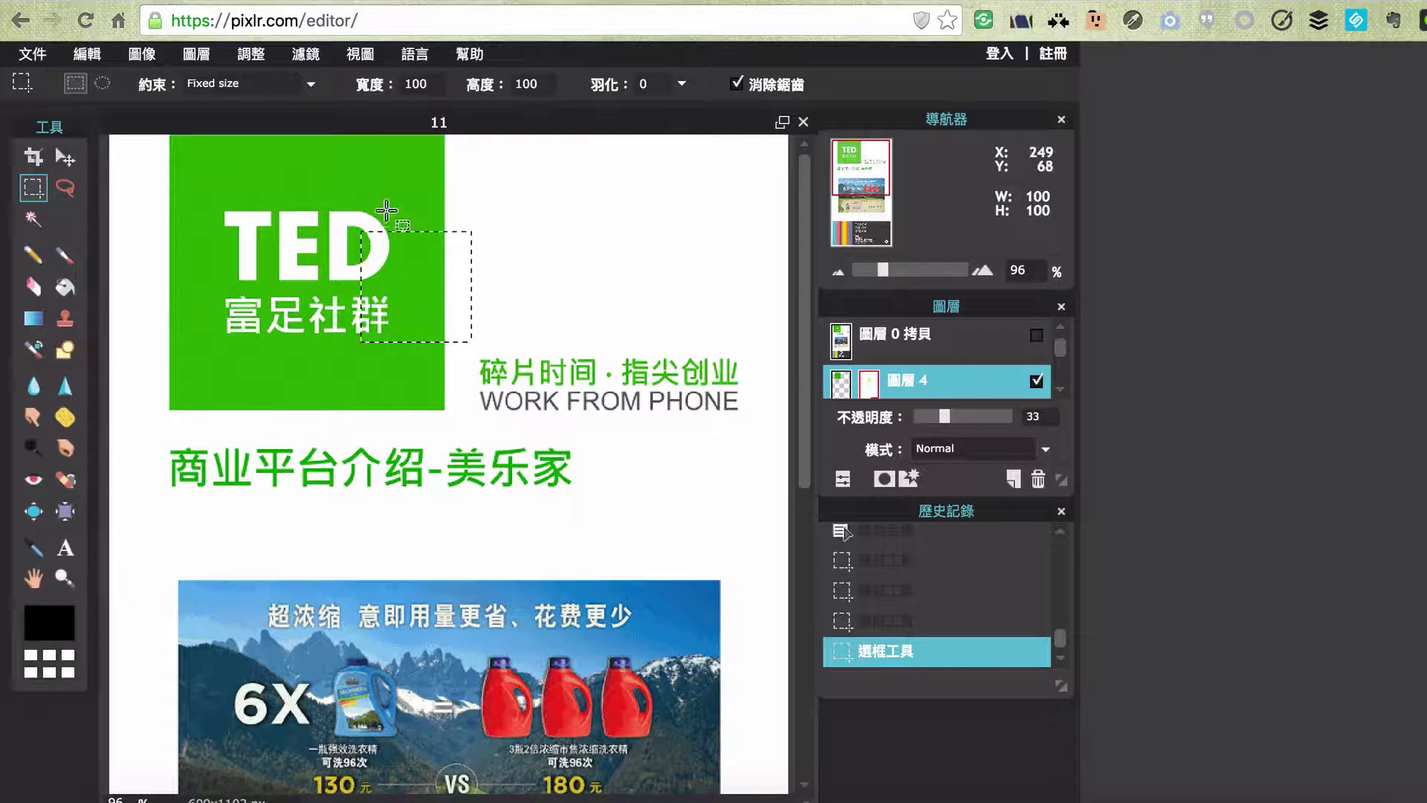
{"action": "left_click", "coordinate": [393, 193]}
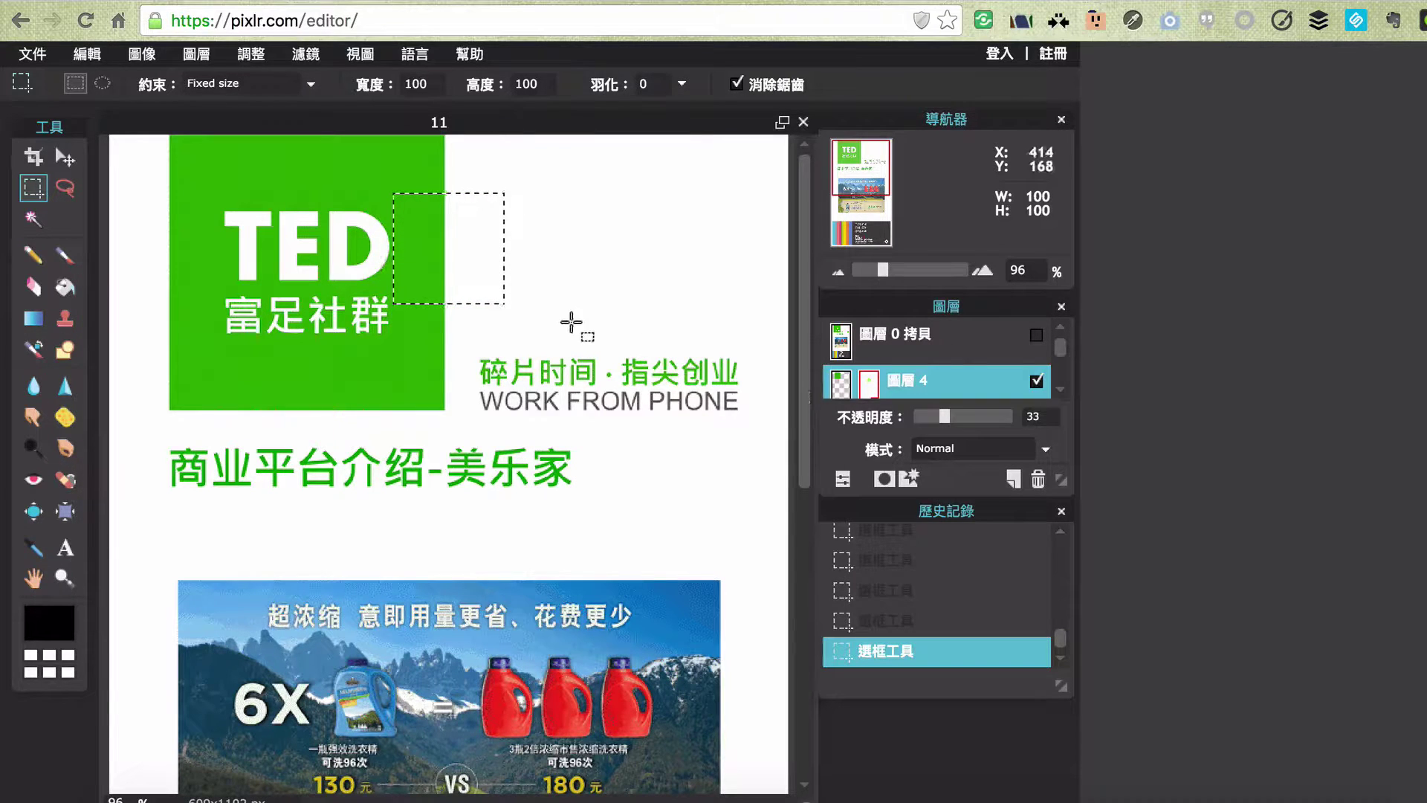
Make 圖層 0 active and clear the 100×100 square to transparency
{"action": "scroll", "coordinate": [967, 389], "scroll_direction": "down", "scroll_amount": 1}
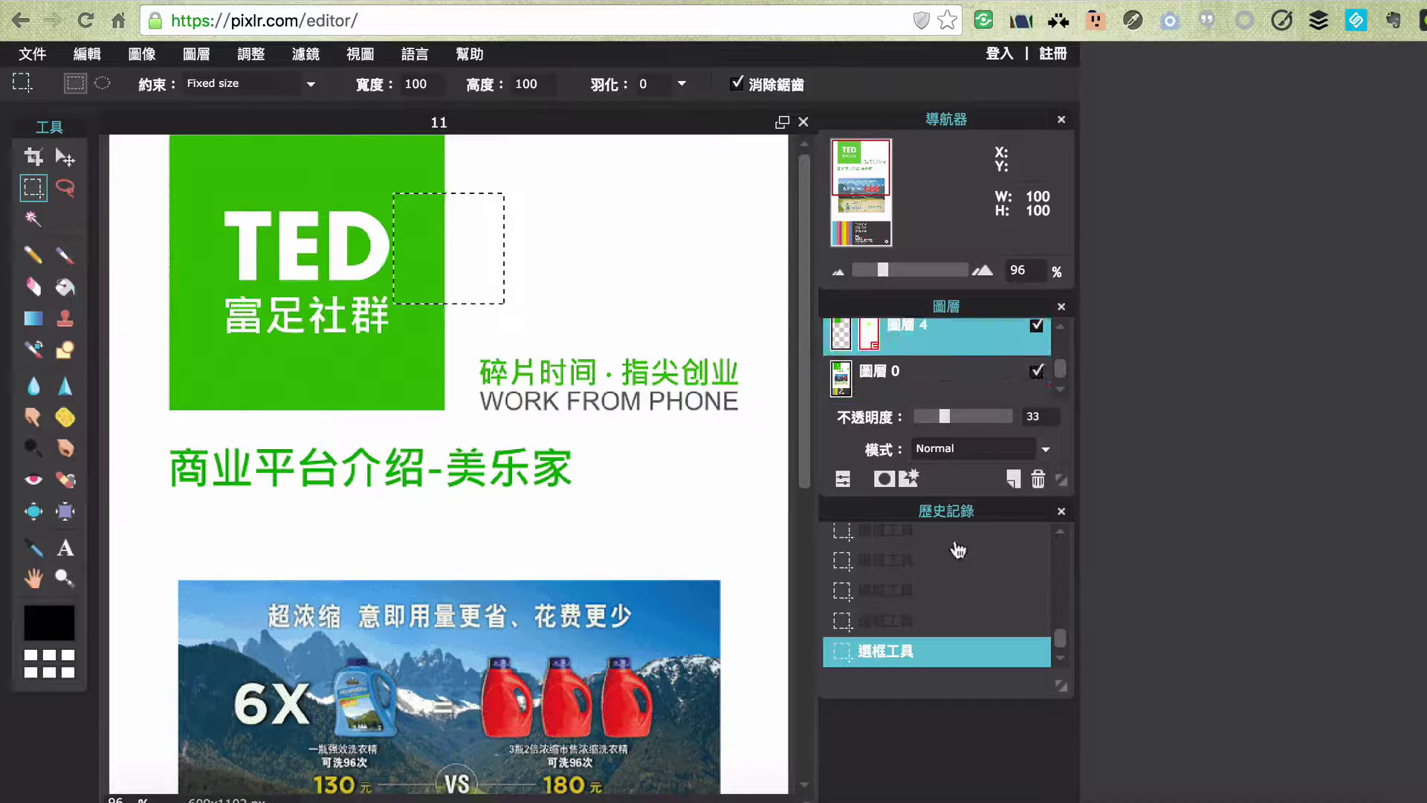
{"action": "left_click", "coordinate": [845, 482]}
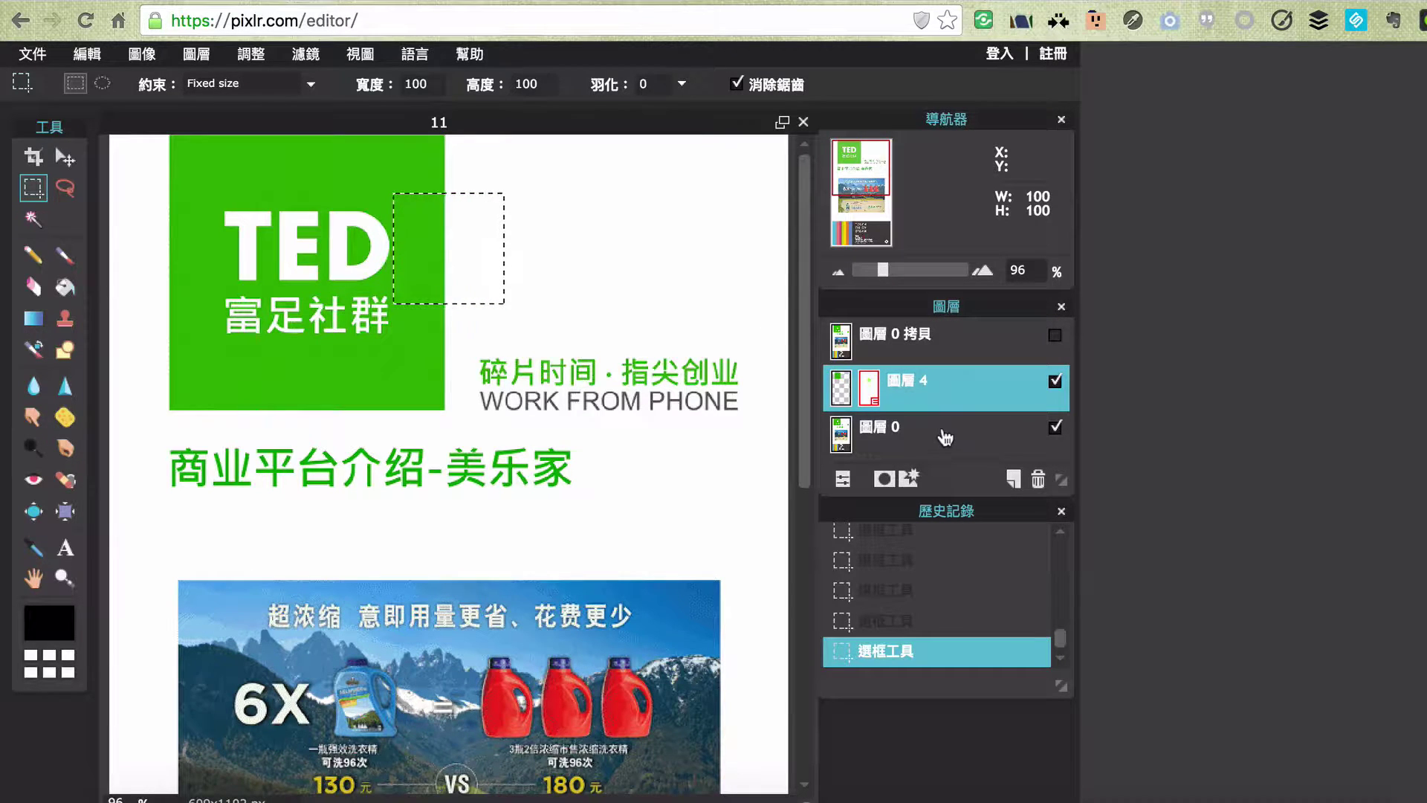
{"action": "left_click", "coordinate": [891, 445]}
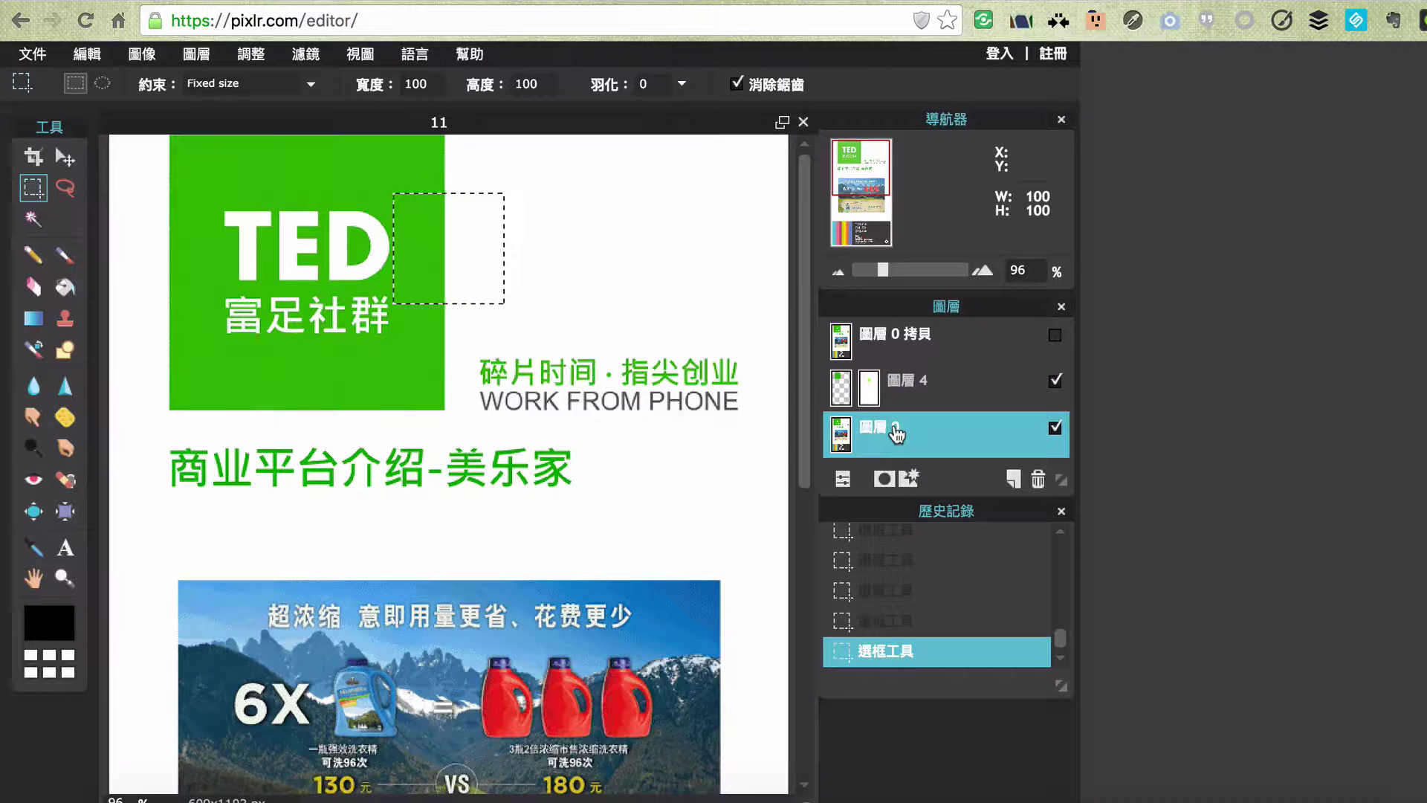
{"action": "key", "text": "Delete"}
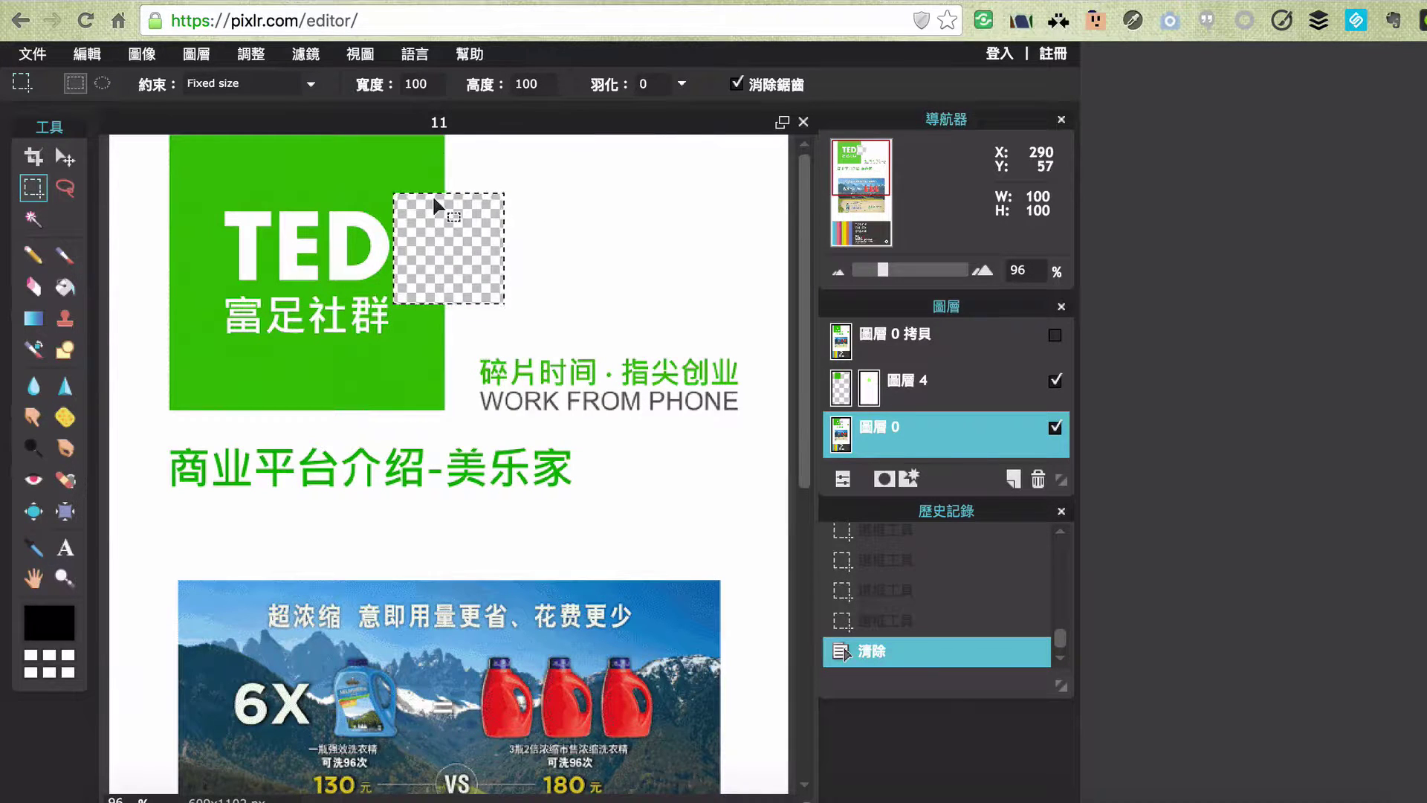
Undo the hard-edged clear and set the selection feather to 35
{"action": "left_click", "coordinate": [898, 618]}
{"action": "left_click", "coordinate": [682, 84]}
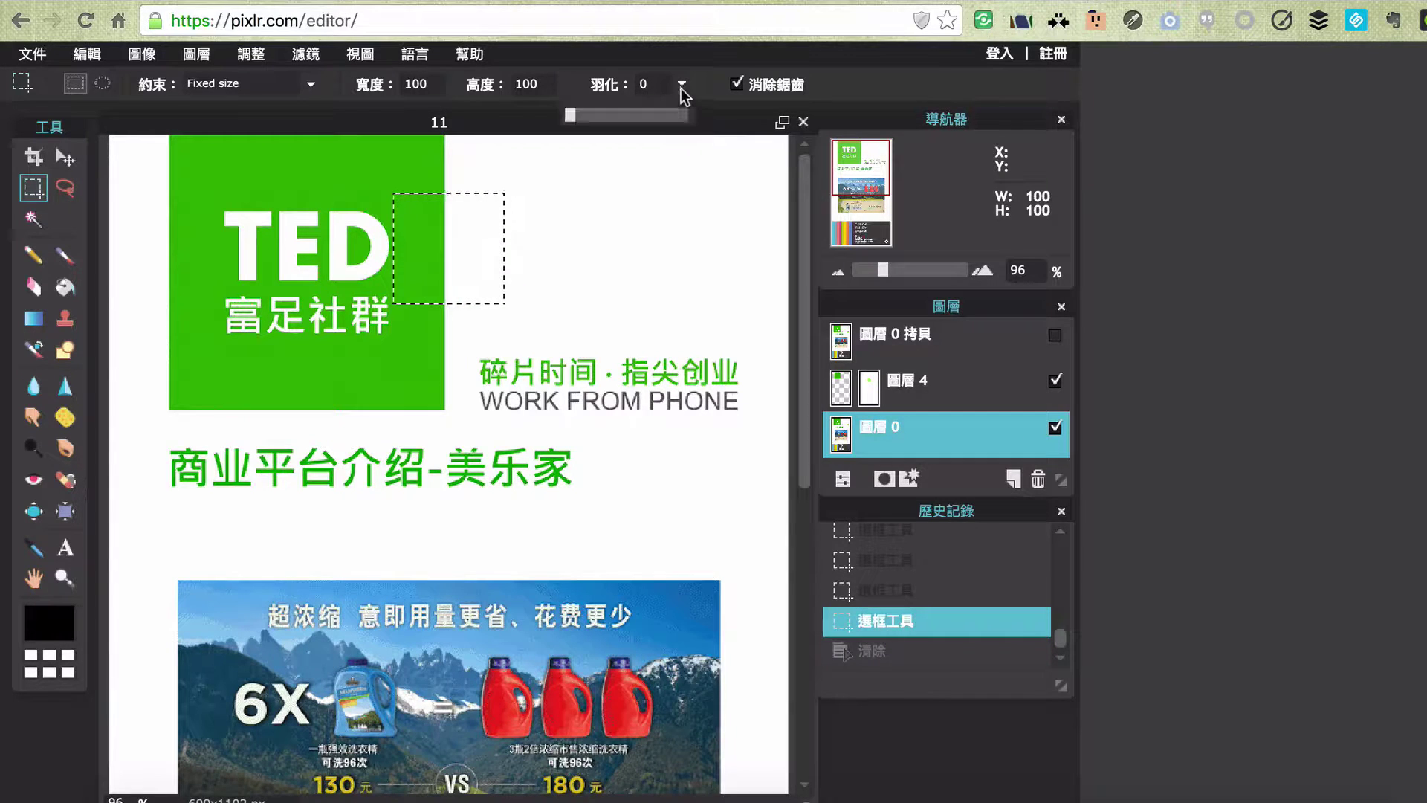
{"action": "left_click", "coordinate": [609, 115]}
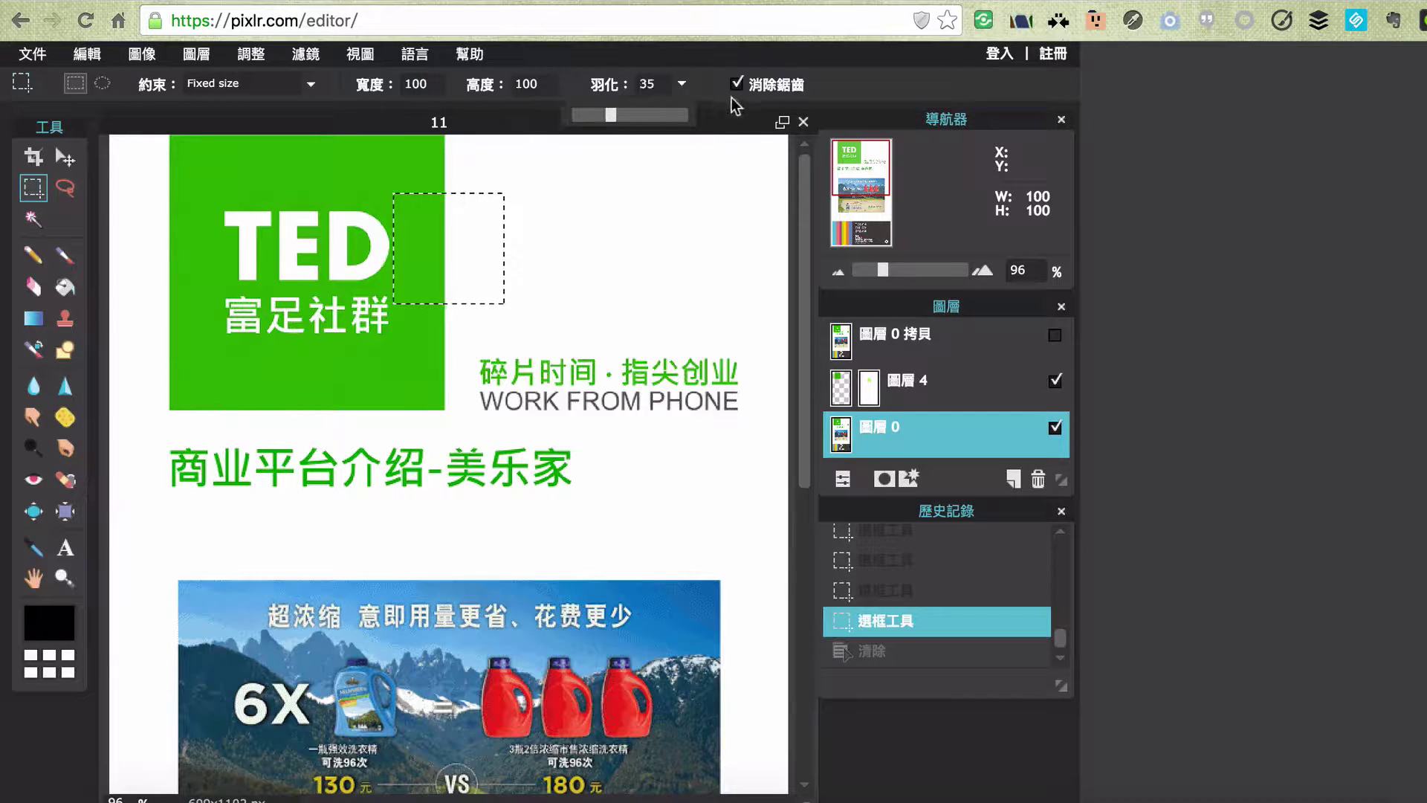
{"action": "left_click", "coordinate": [904, 437]}
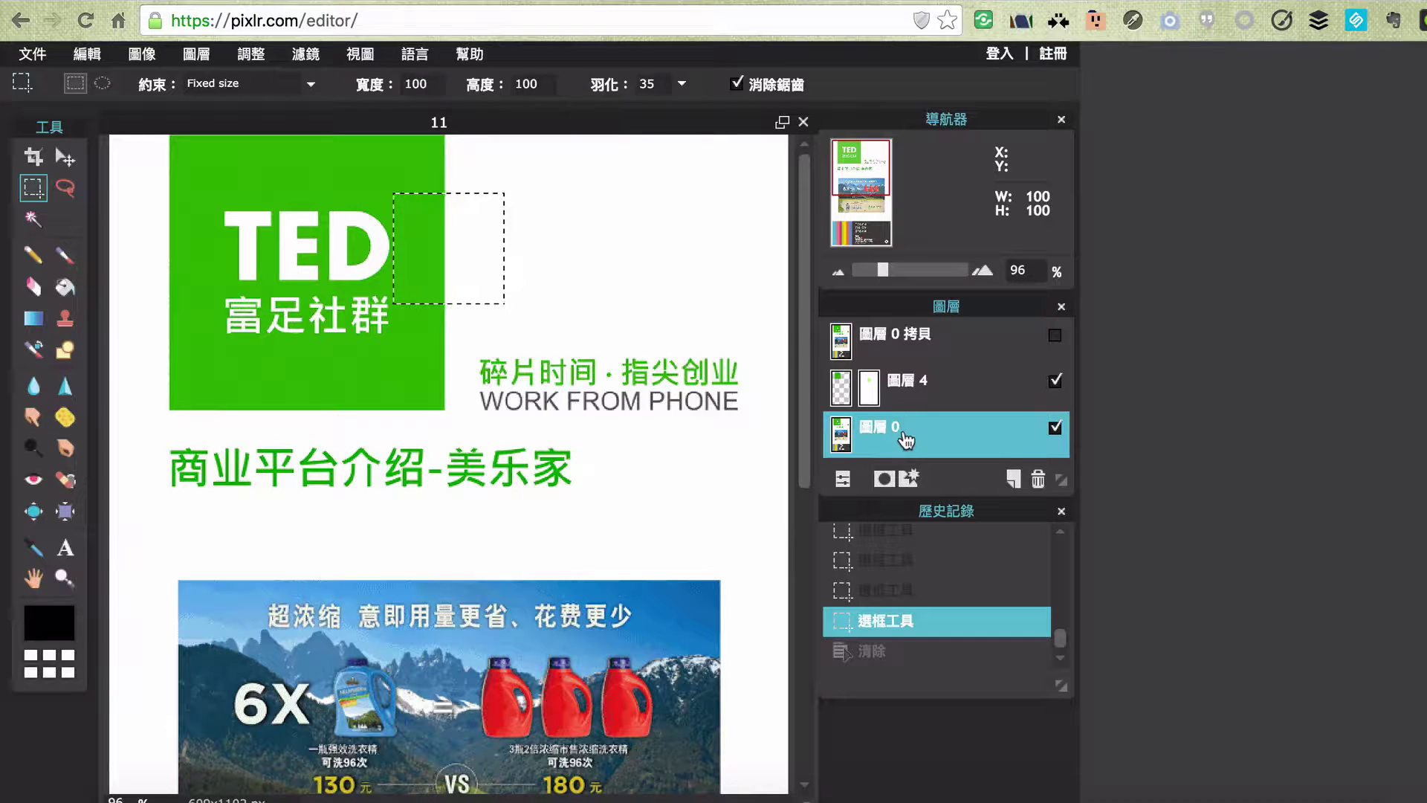
Clear a soft feathered 180×175 area over TED's right edge to transparency
{"action": "key", "text": "Delete"}
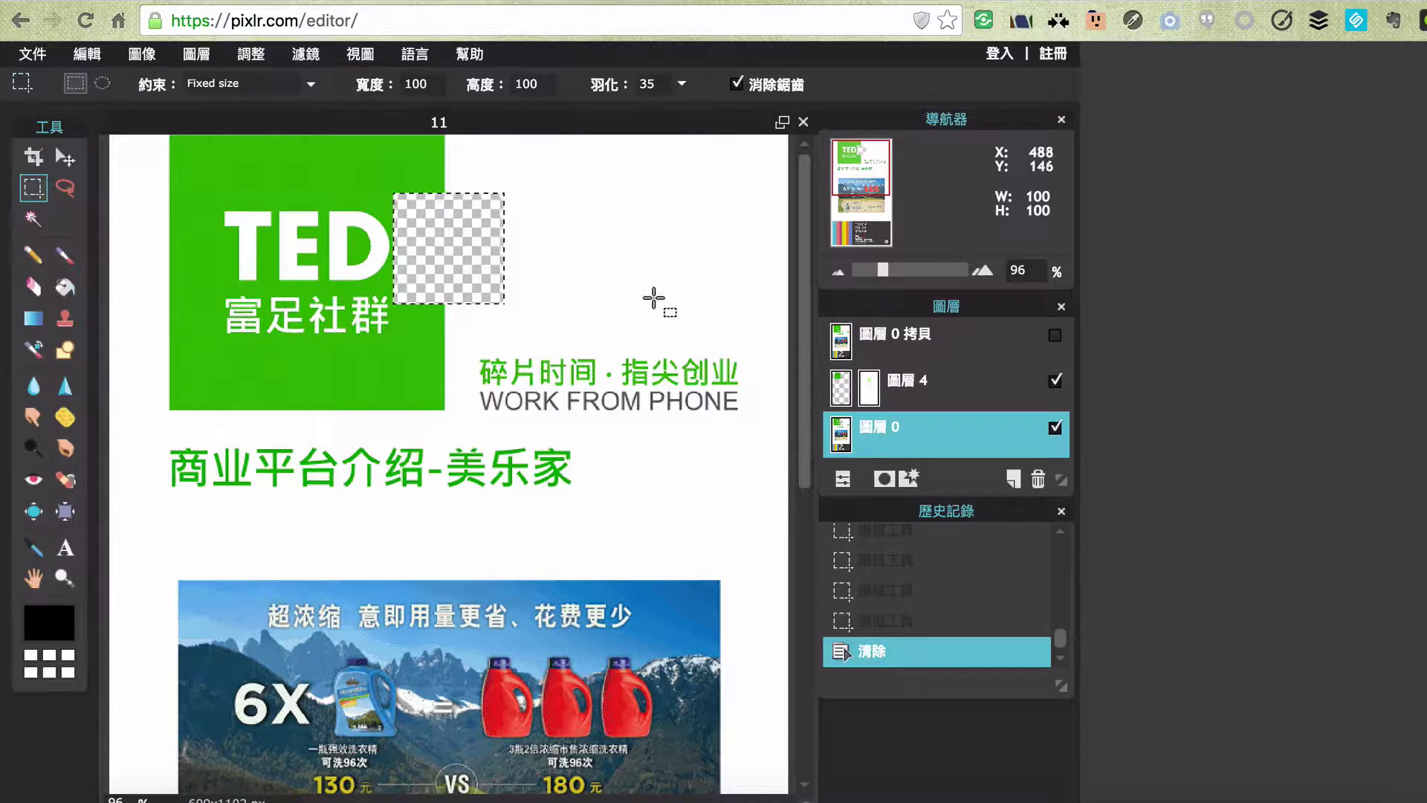
{"action": "key", "text": "ctrl+z"}
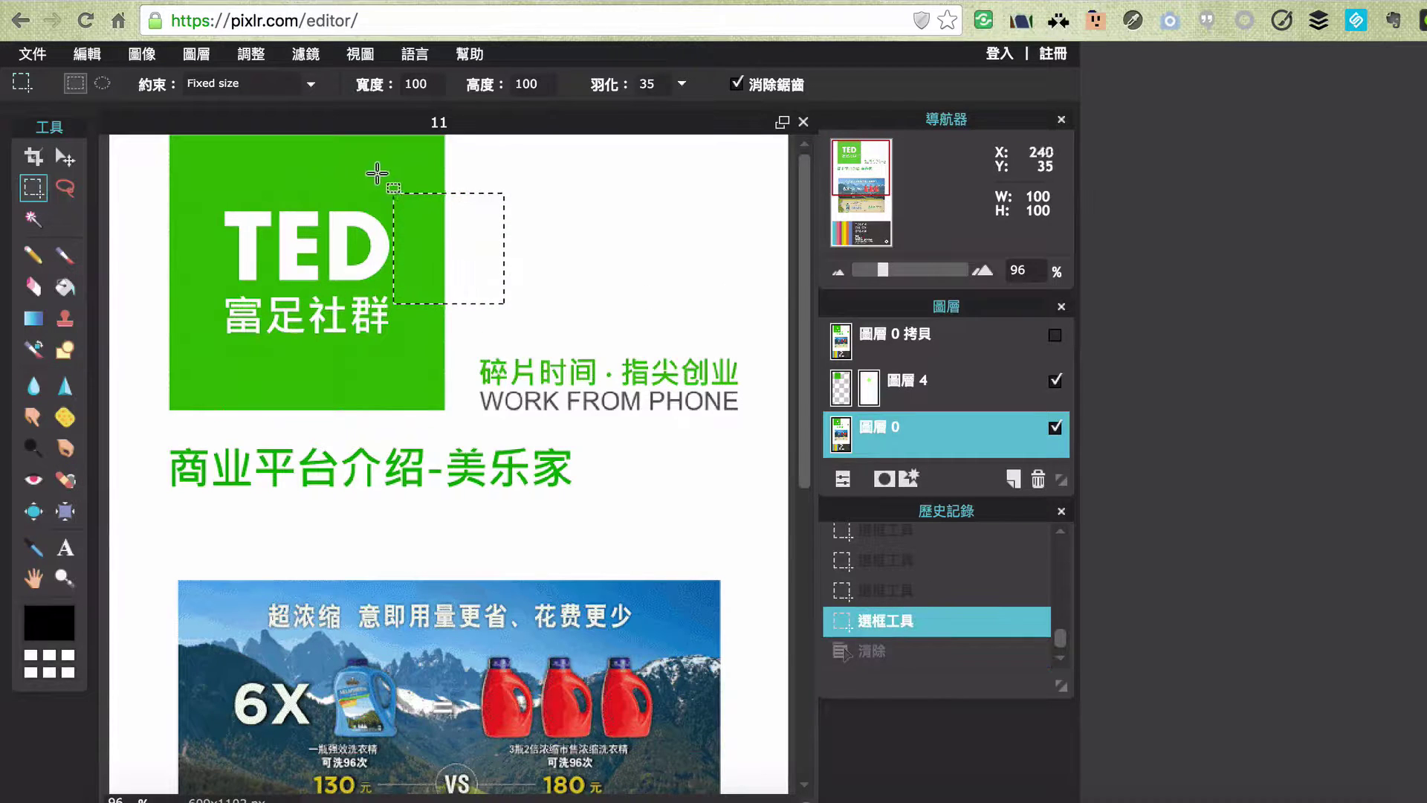
{"action": "left_click", "coordinate": [407, 172]}
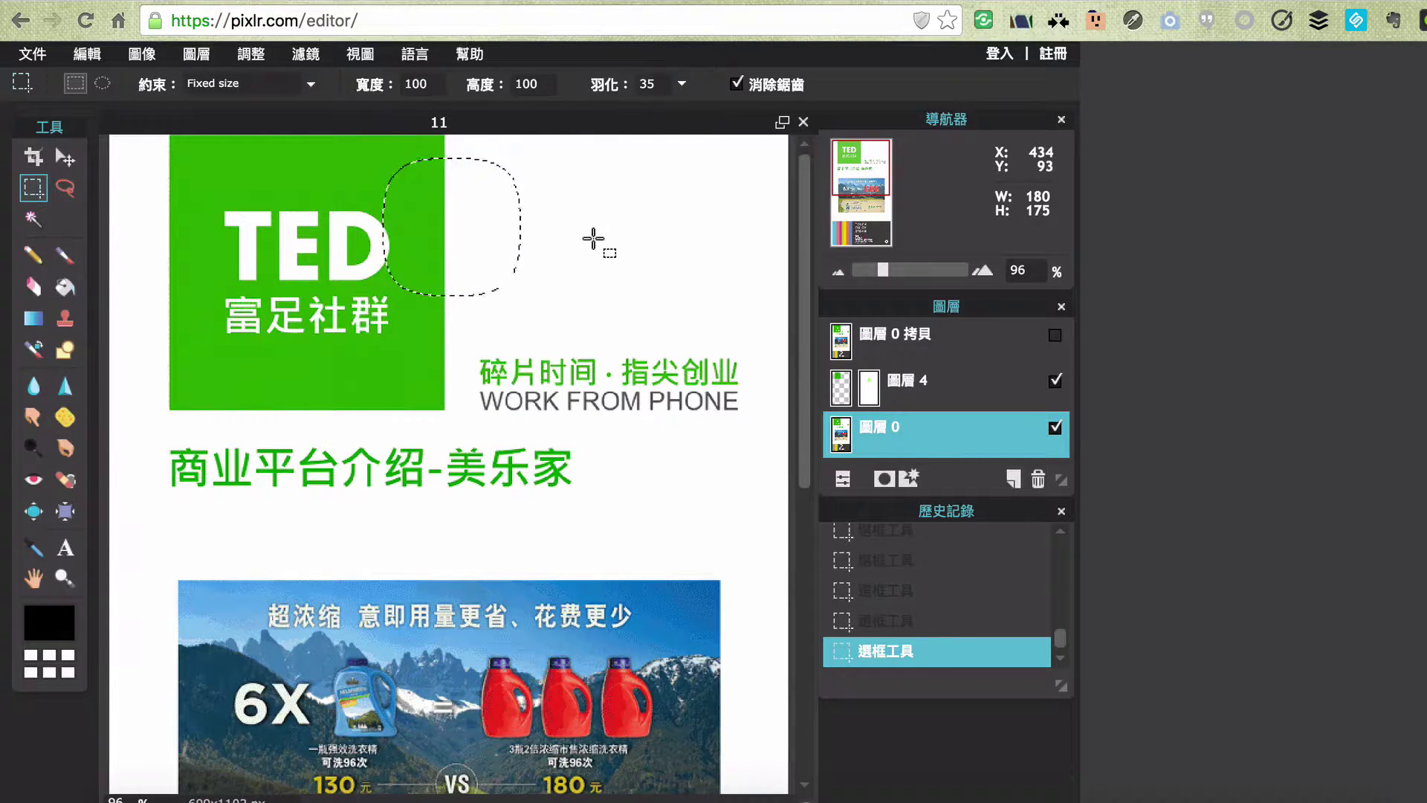
{"action": "key", "text": "Delete"}
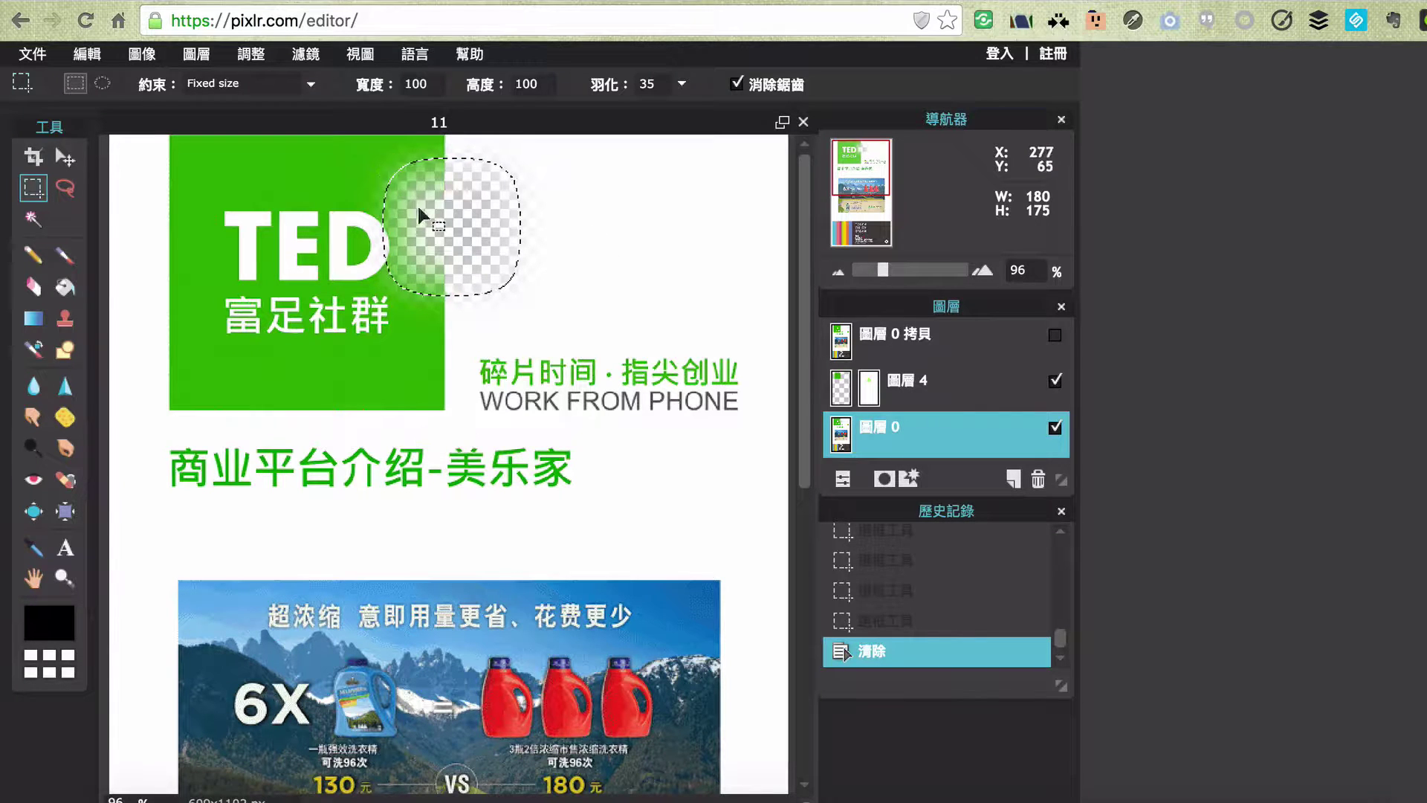